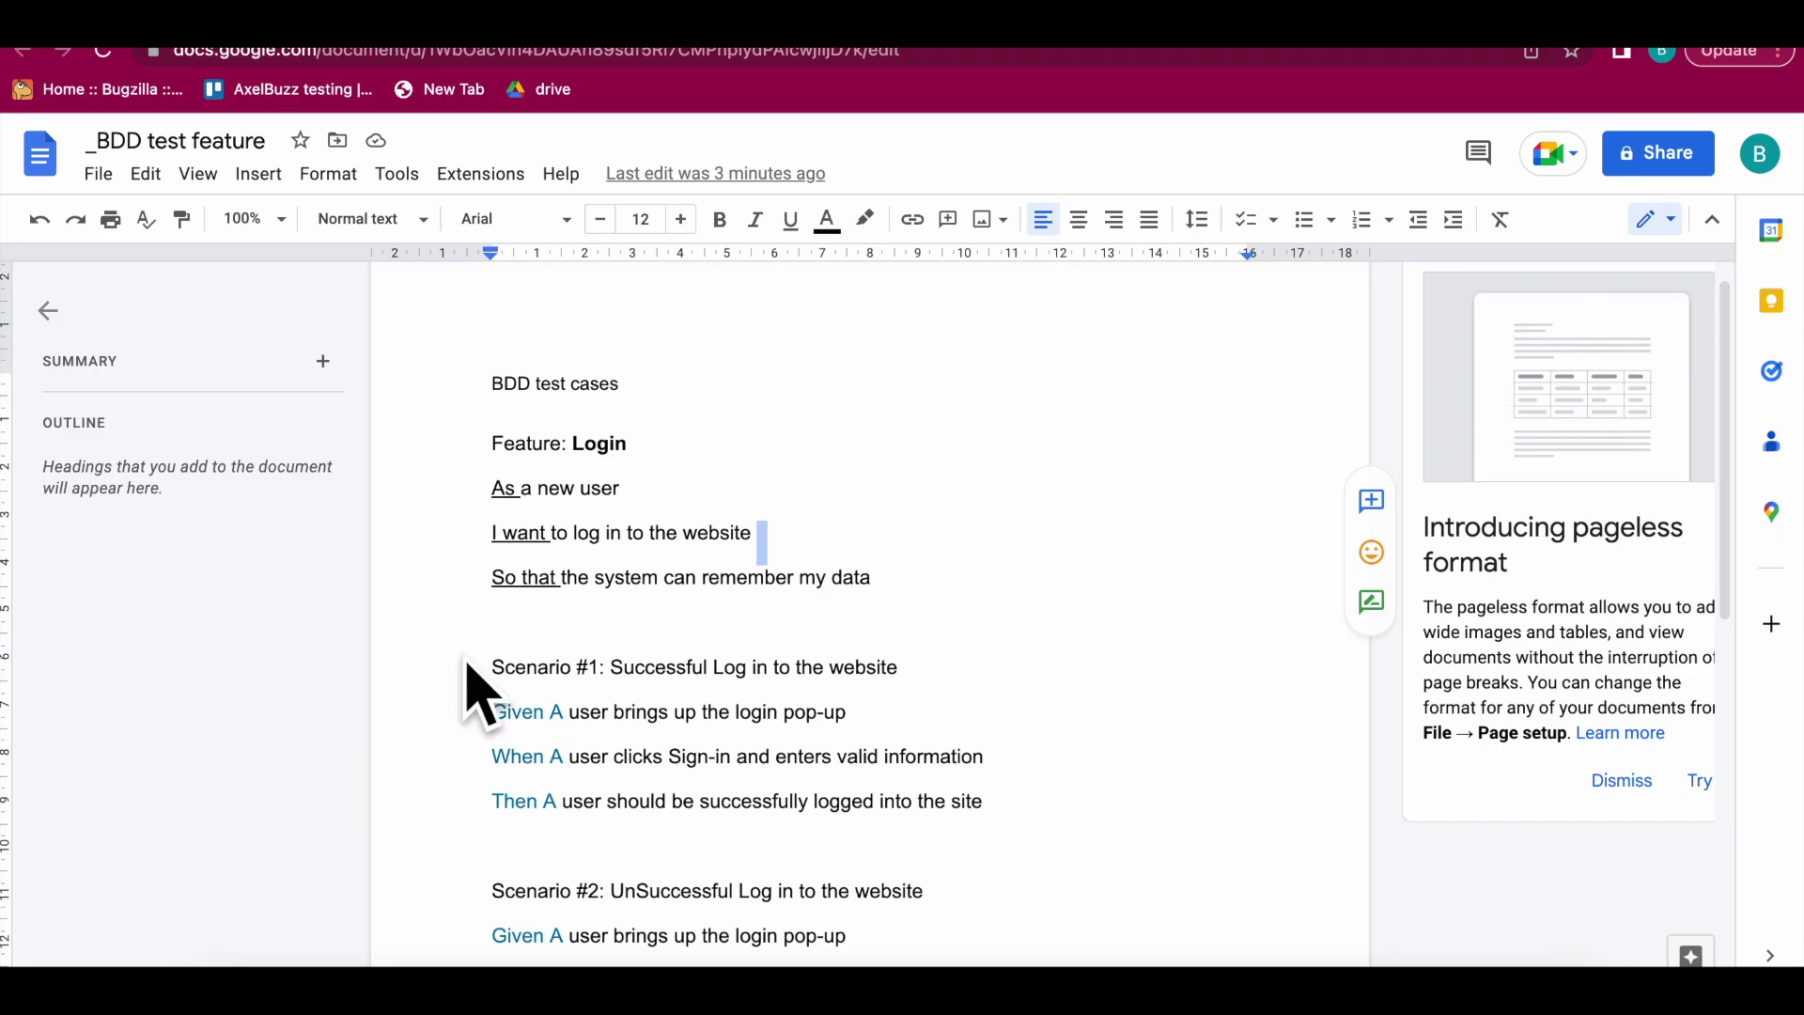
Step: Examine the Login feature's name and its As, I want and So that lines in the BDD test cases document
{"action": "scroll", "coordinate": [475, 676], "scroll_direction": "down", "scroll_amount": 1}
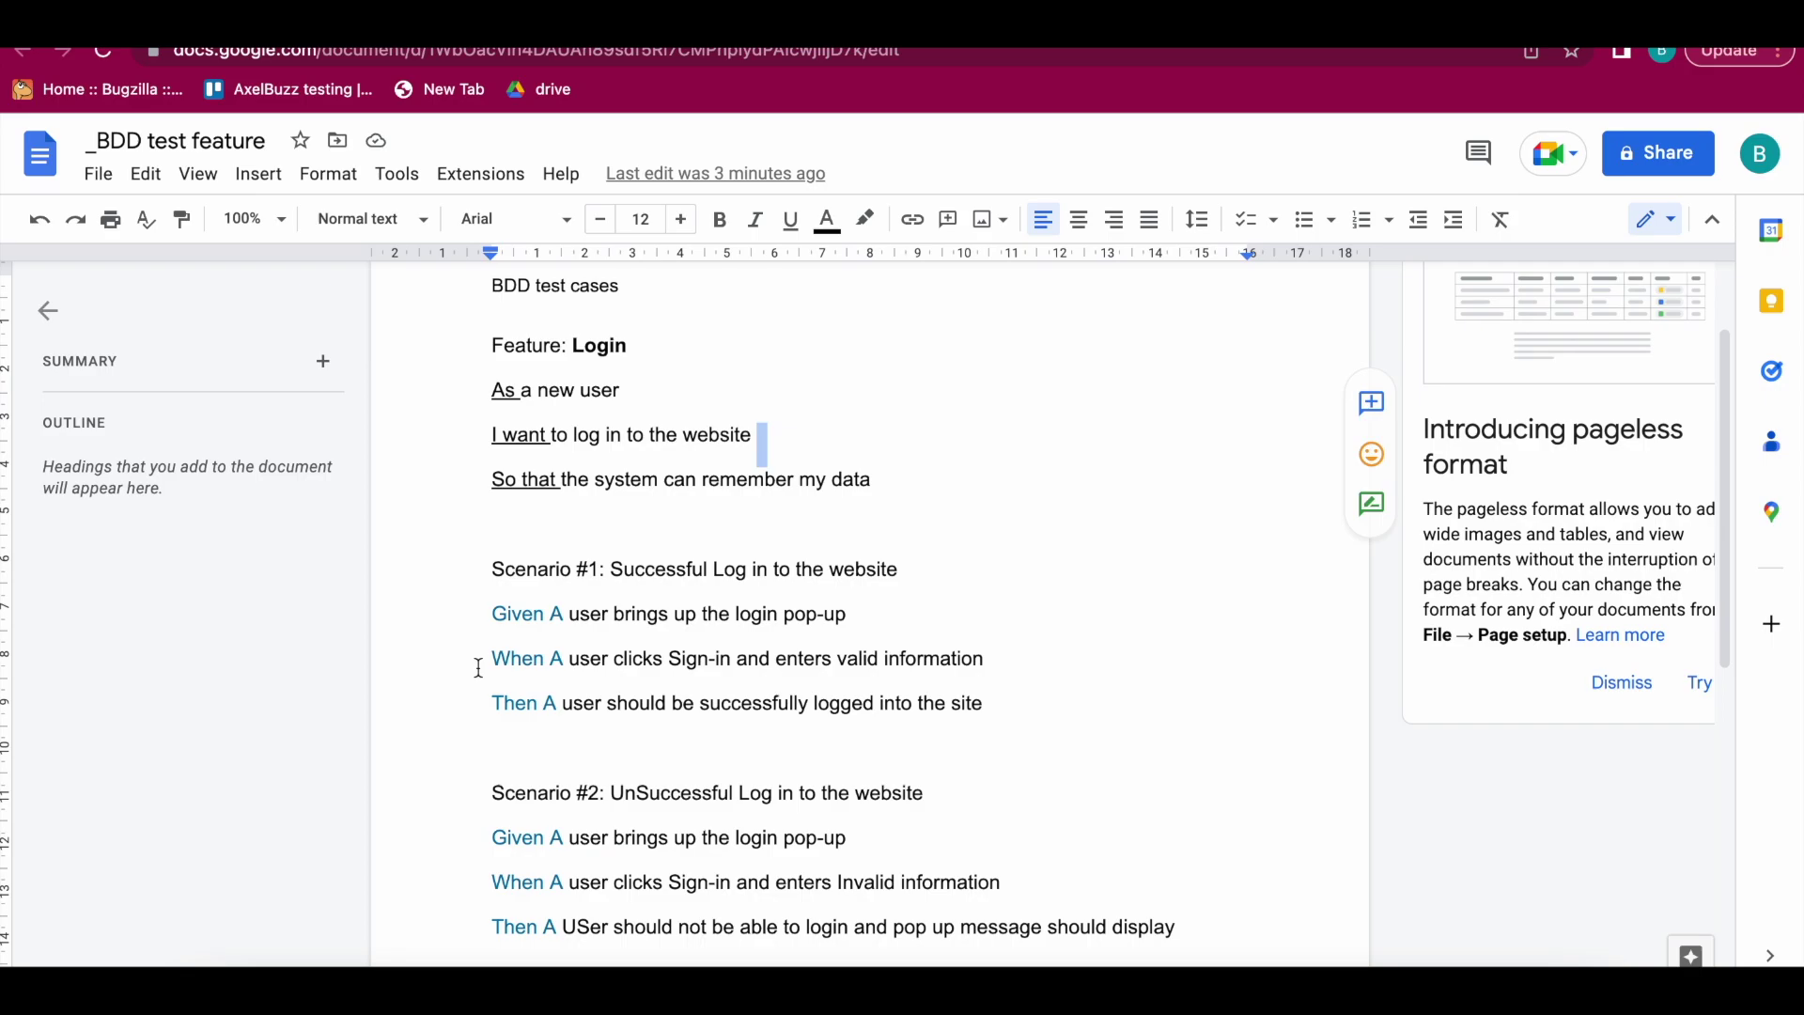
{"action": "double_click", "coordinate": [592, 344]}
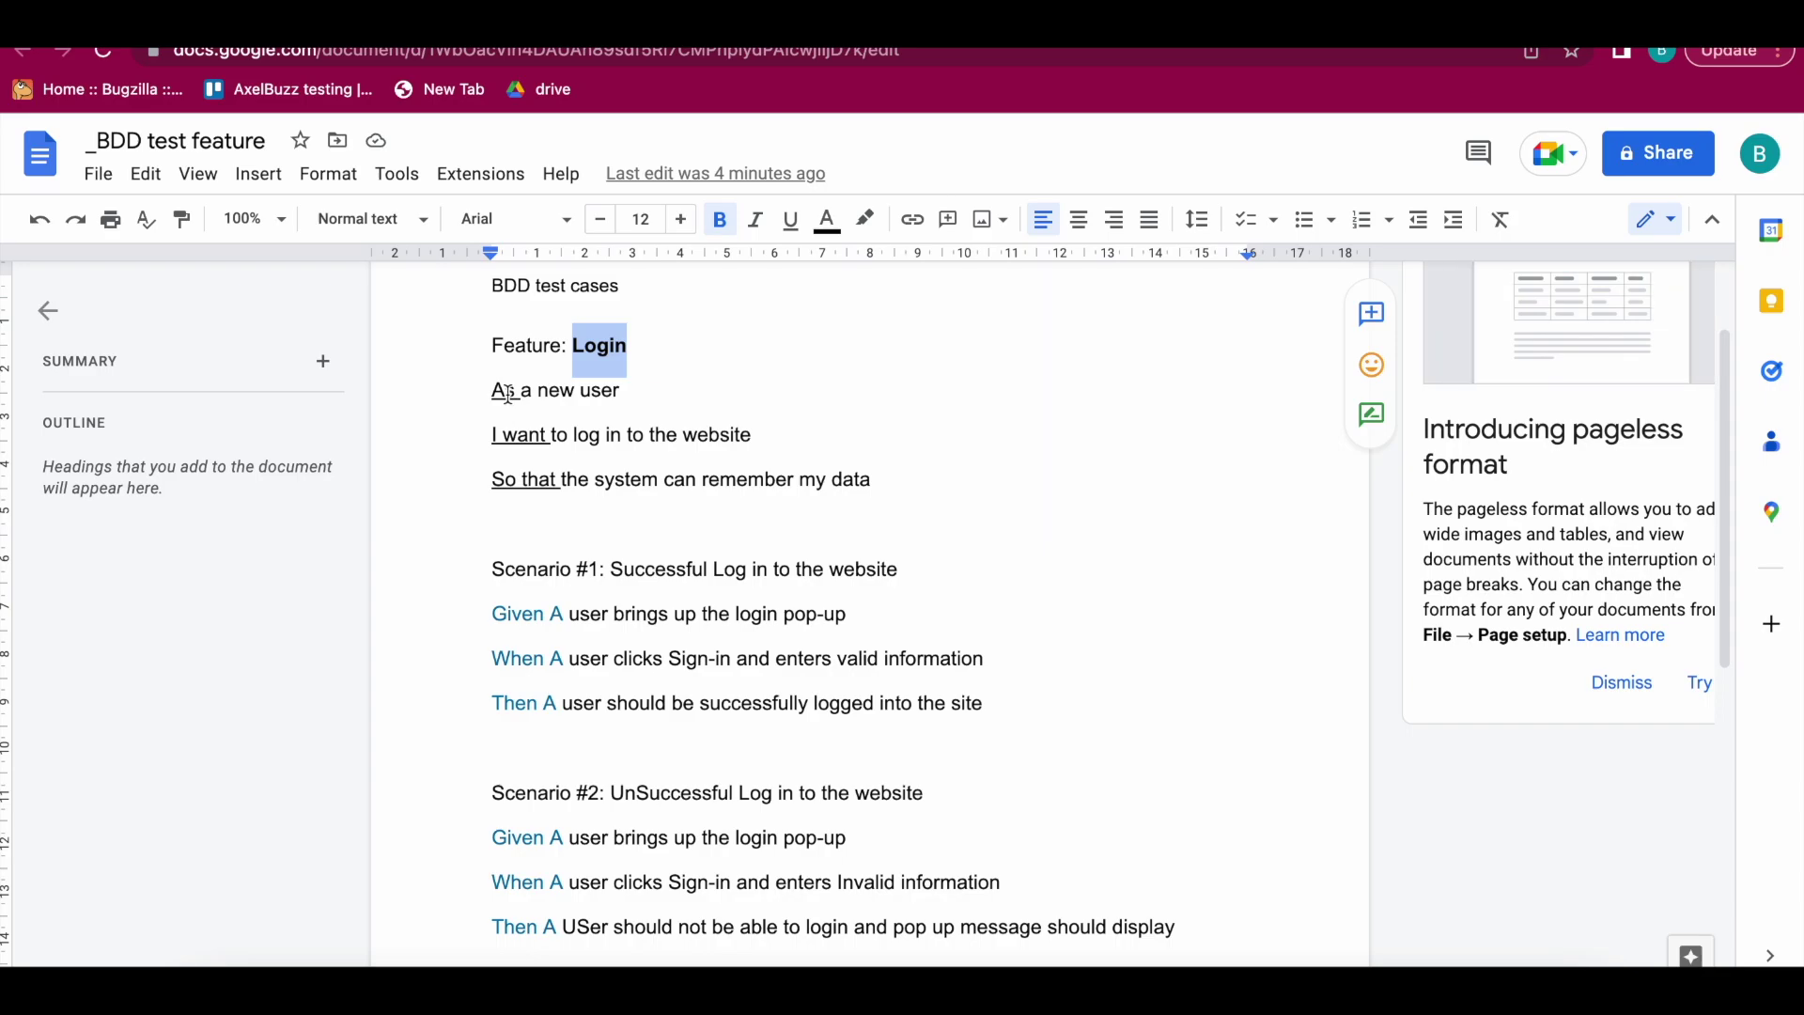
{"action": "left_click_drag", "start_coordinate": [492, 391], "coordinate": [612, 402]}
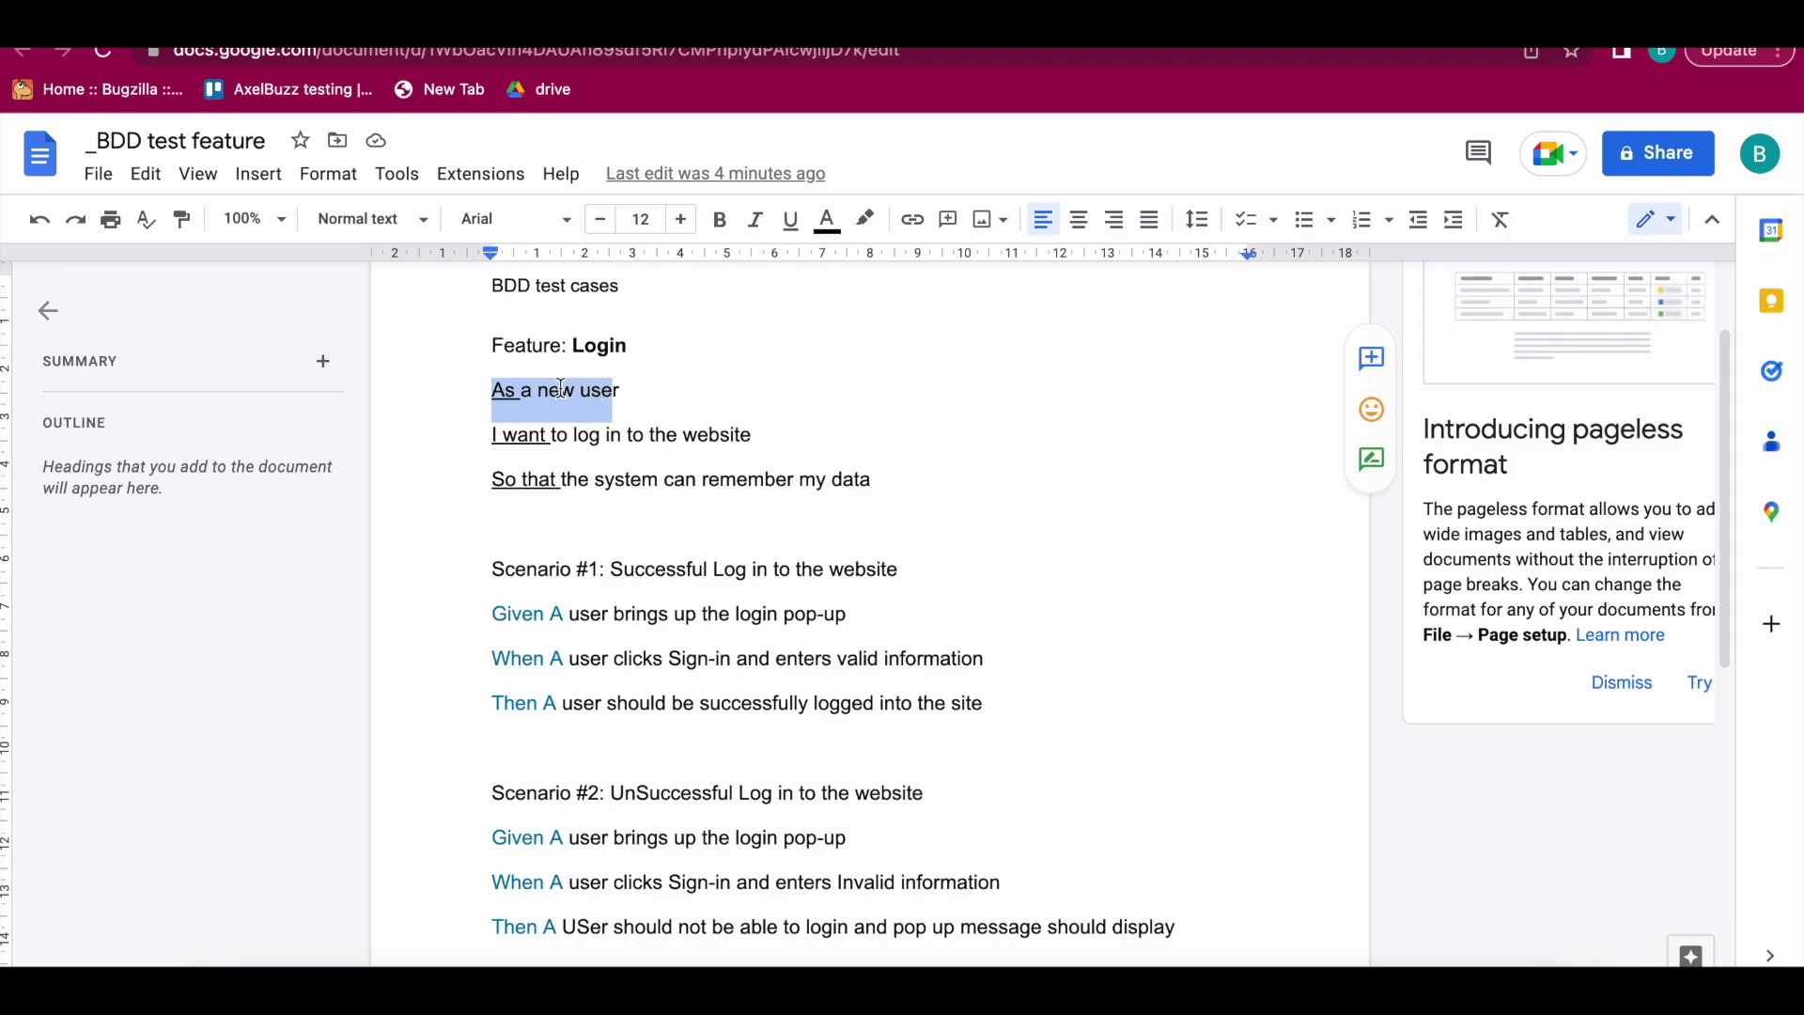
{"action": "double_click", "coordinate": [506, 393]}
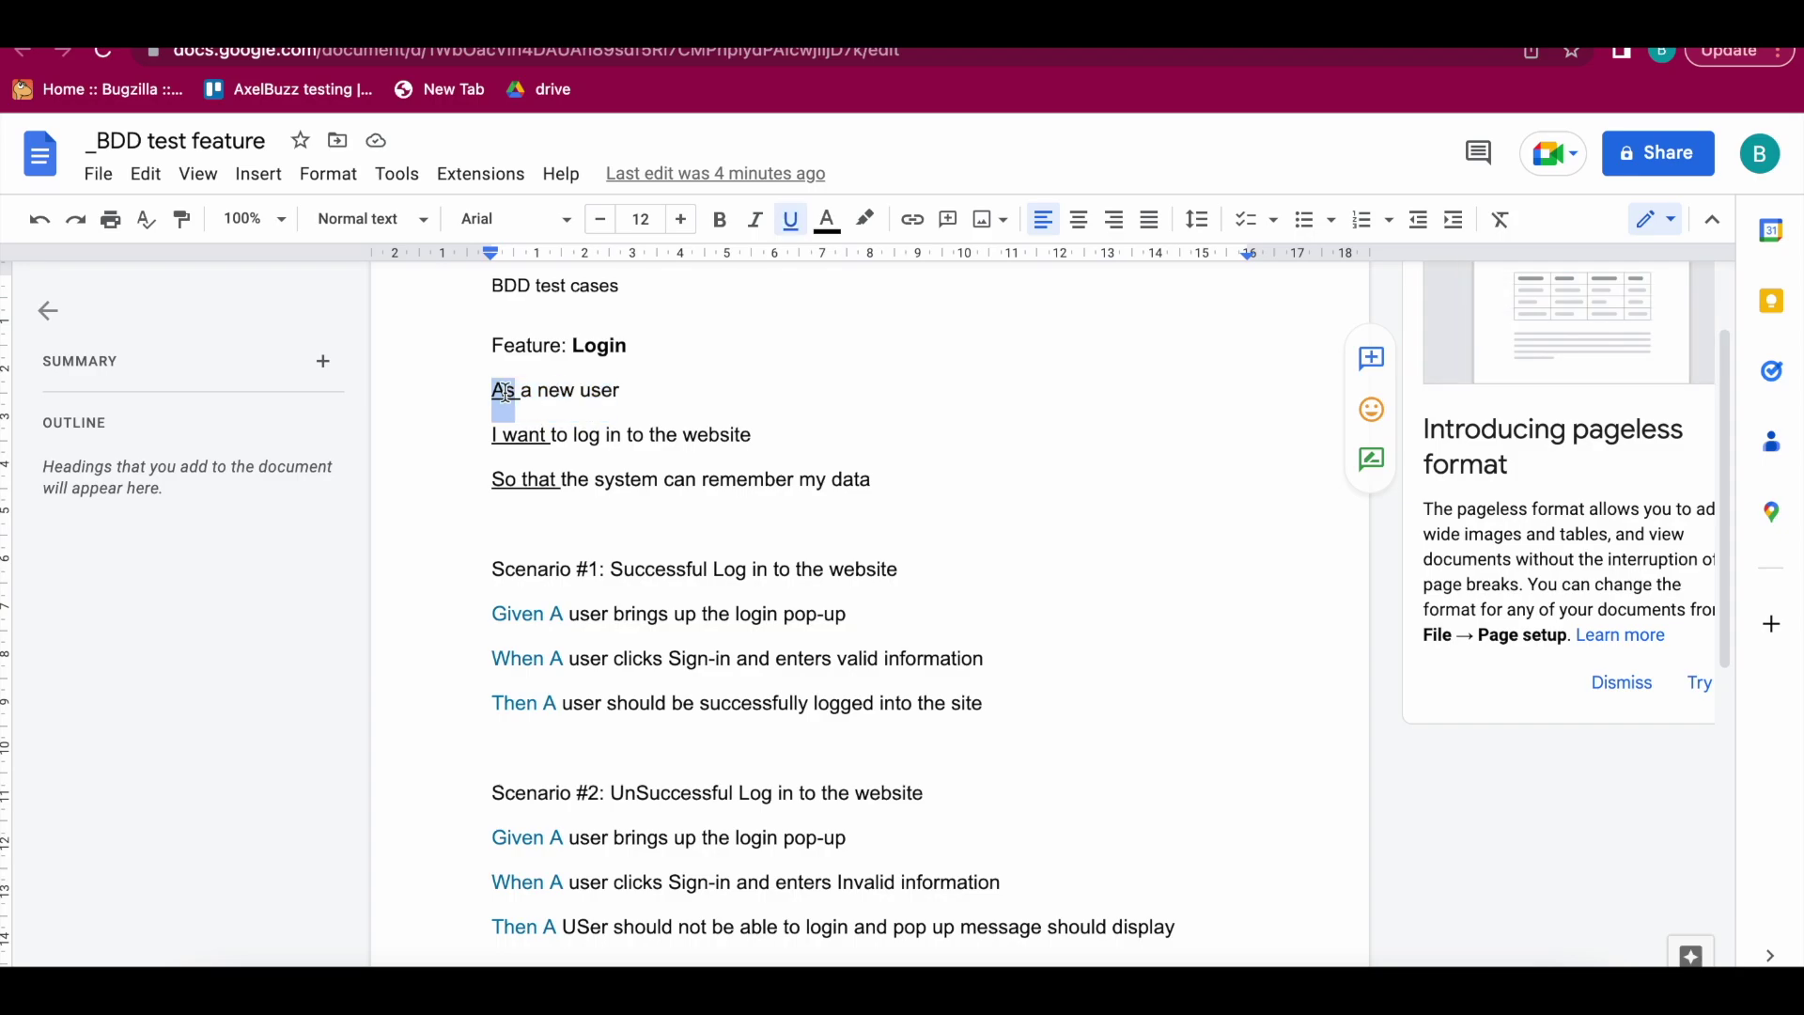
{"action": "double_click", "coordinate": [505, 441]}
{"action": "left_click", "coordinate": [487, 427]}
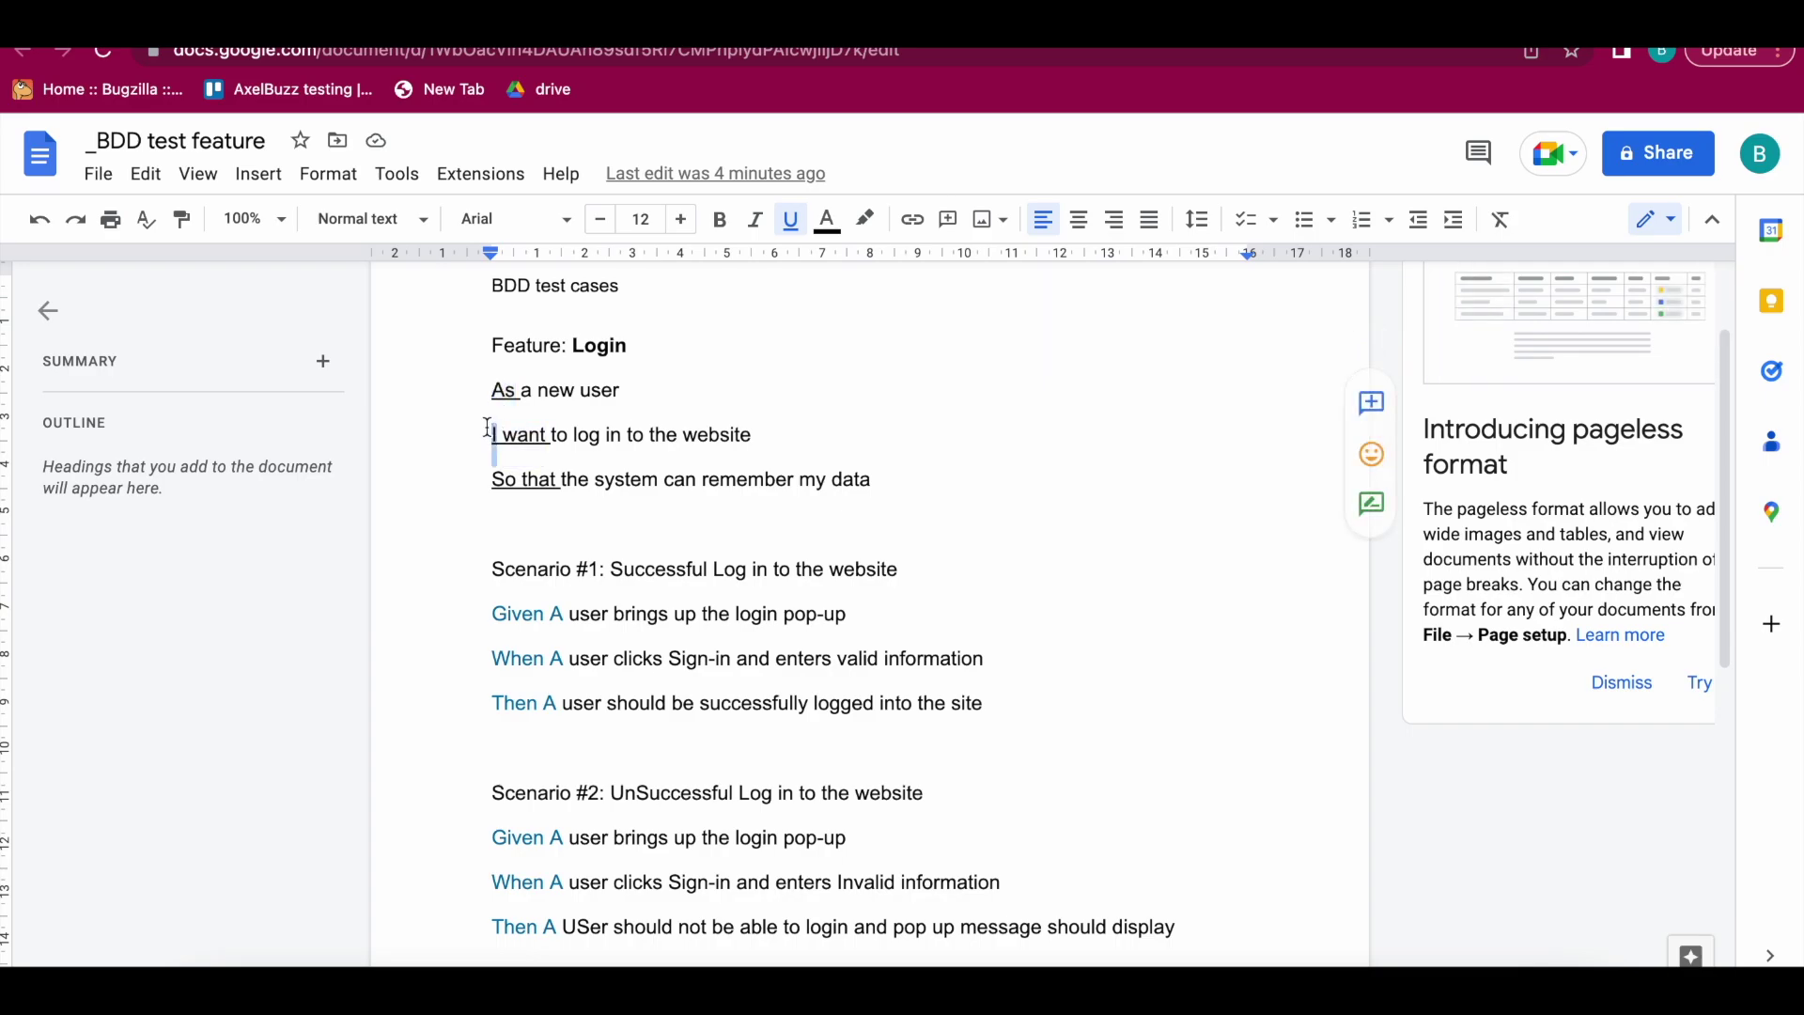
{"action": "double_click", "coordinate": [500, 481]}
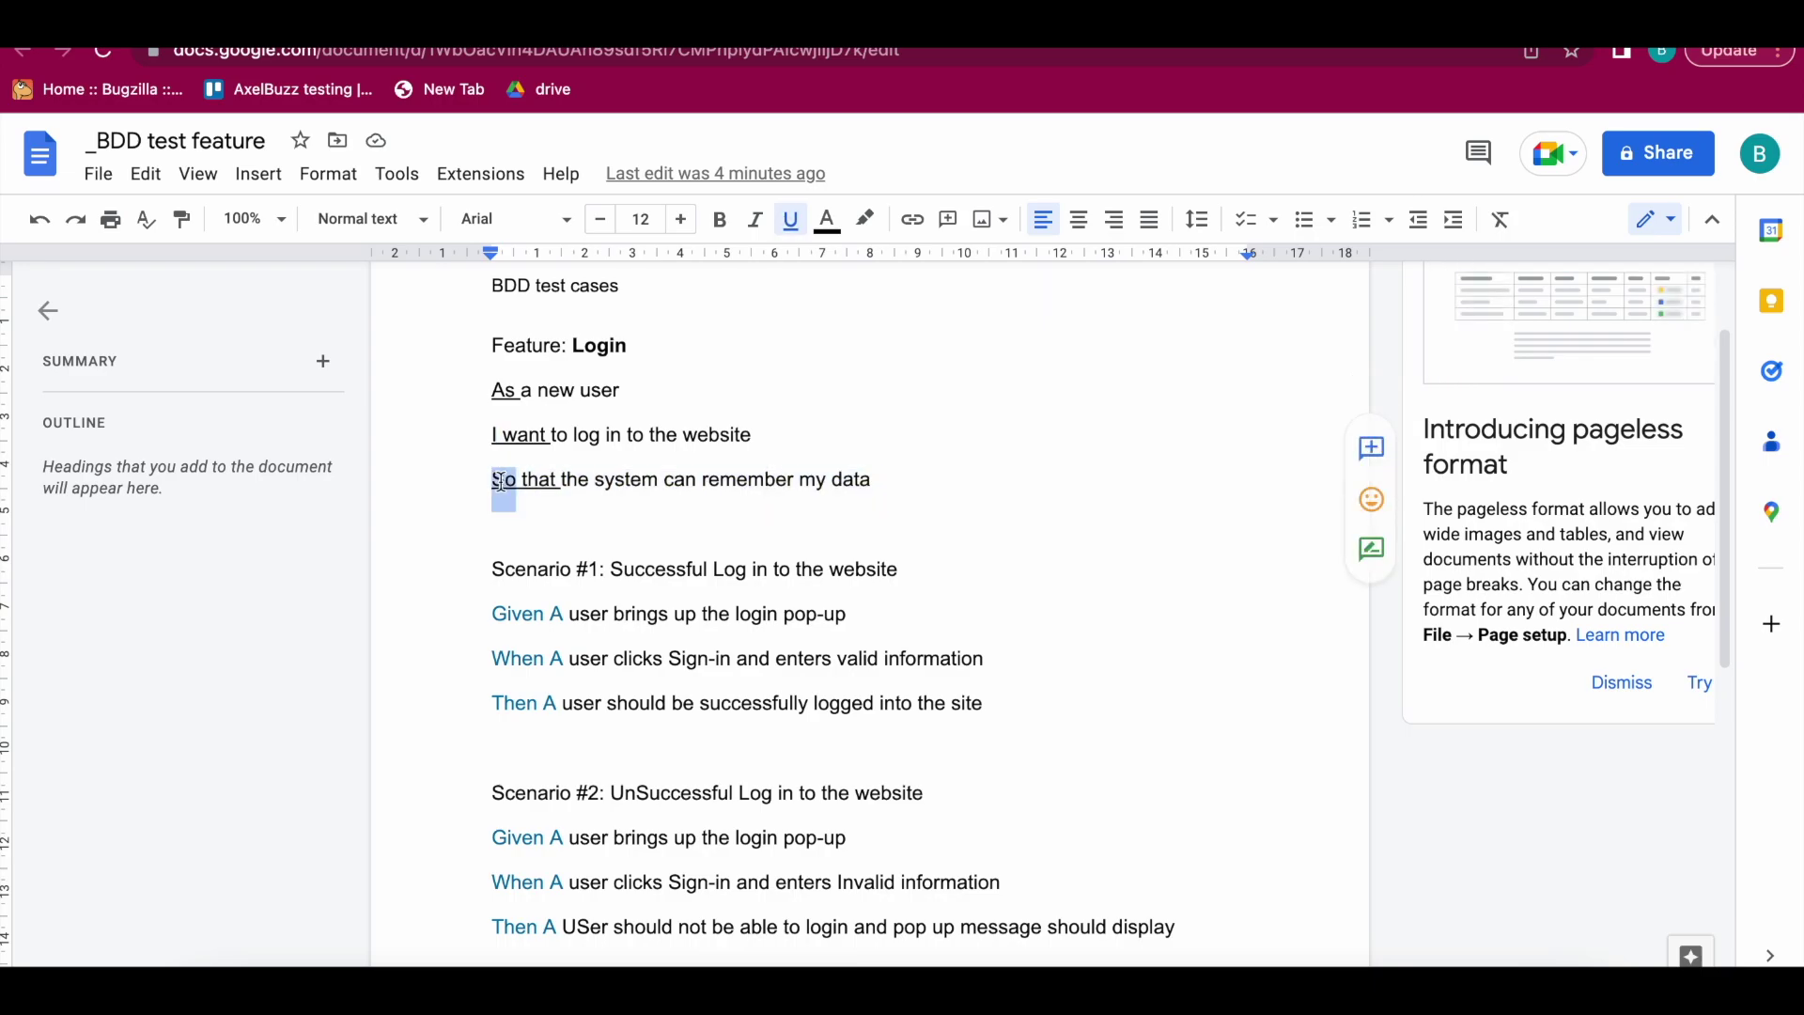
{"action": "left_click", "coordinate": [578, 383]}
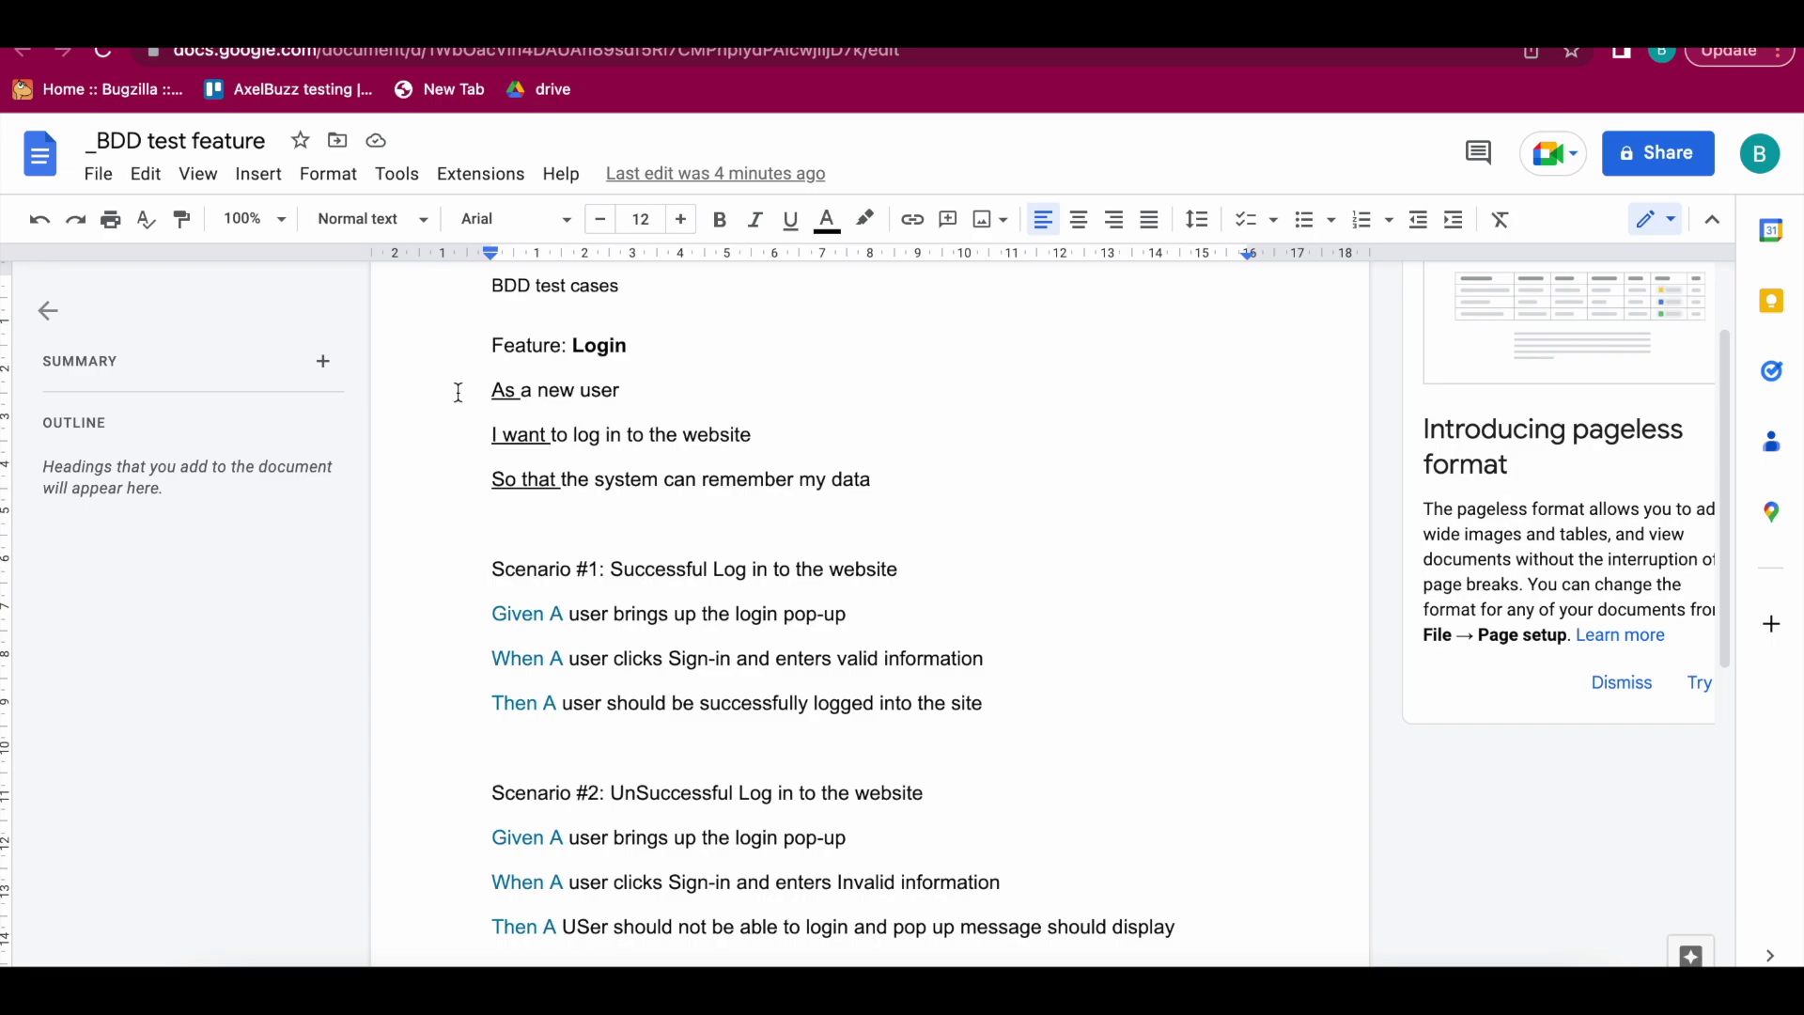
Step: Review the Given, When and Then lines of the login scenarios in the BDD test cases document
{"action": "scroll", "coordinate": [564, 657], "scroll_direction": "down", "scroll_amount": 6}
{"action": "scroll", "coordinate": [569, 706], "scroll_direction": "up", "scroll_amount": 8}
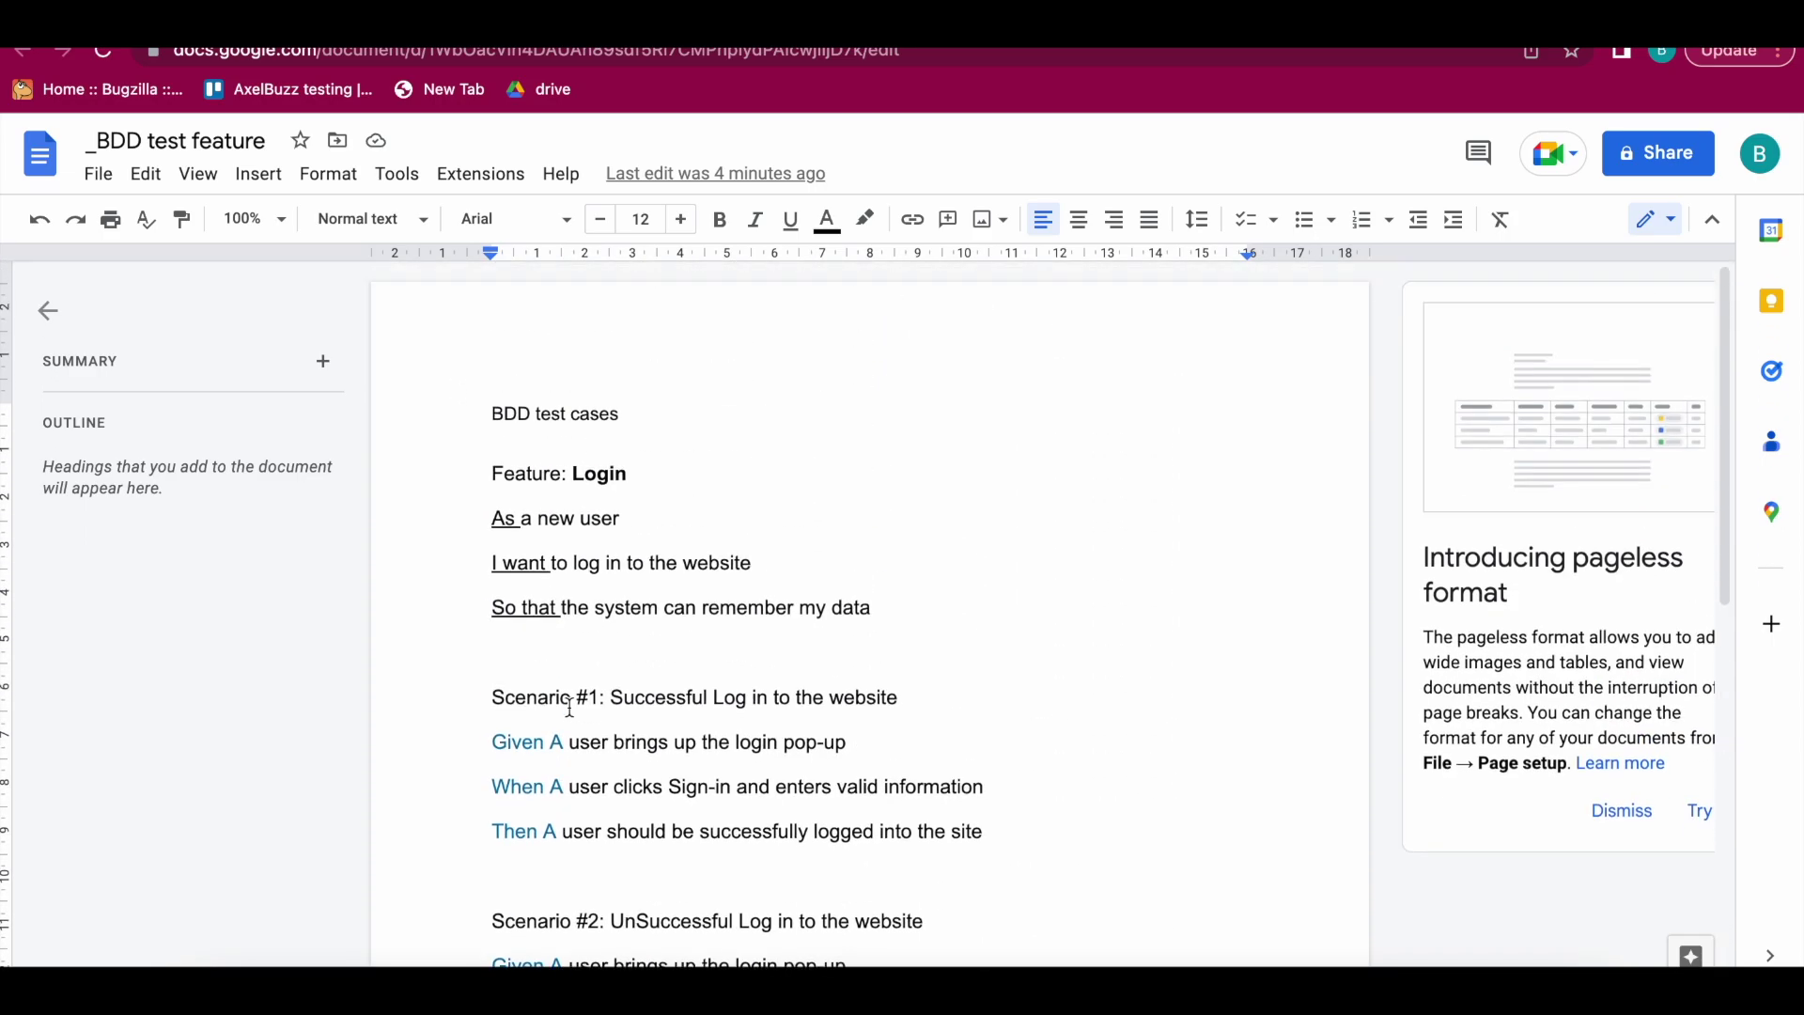
{"action": "scroll", "coordinate": [569, 706], "scroll_direction": "down", "scroll_amount": 1}
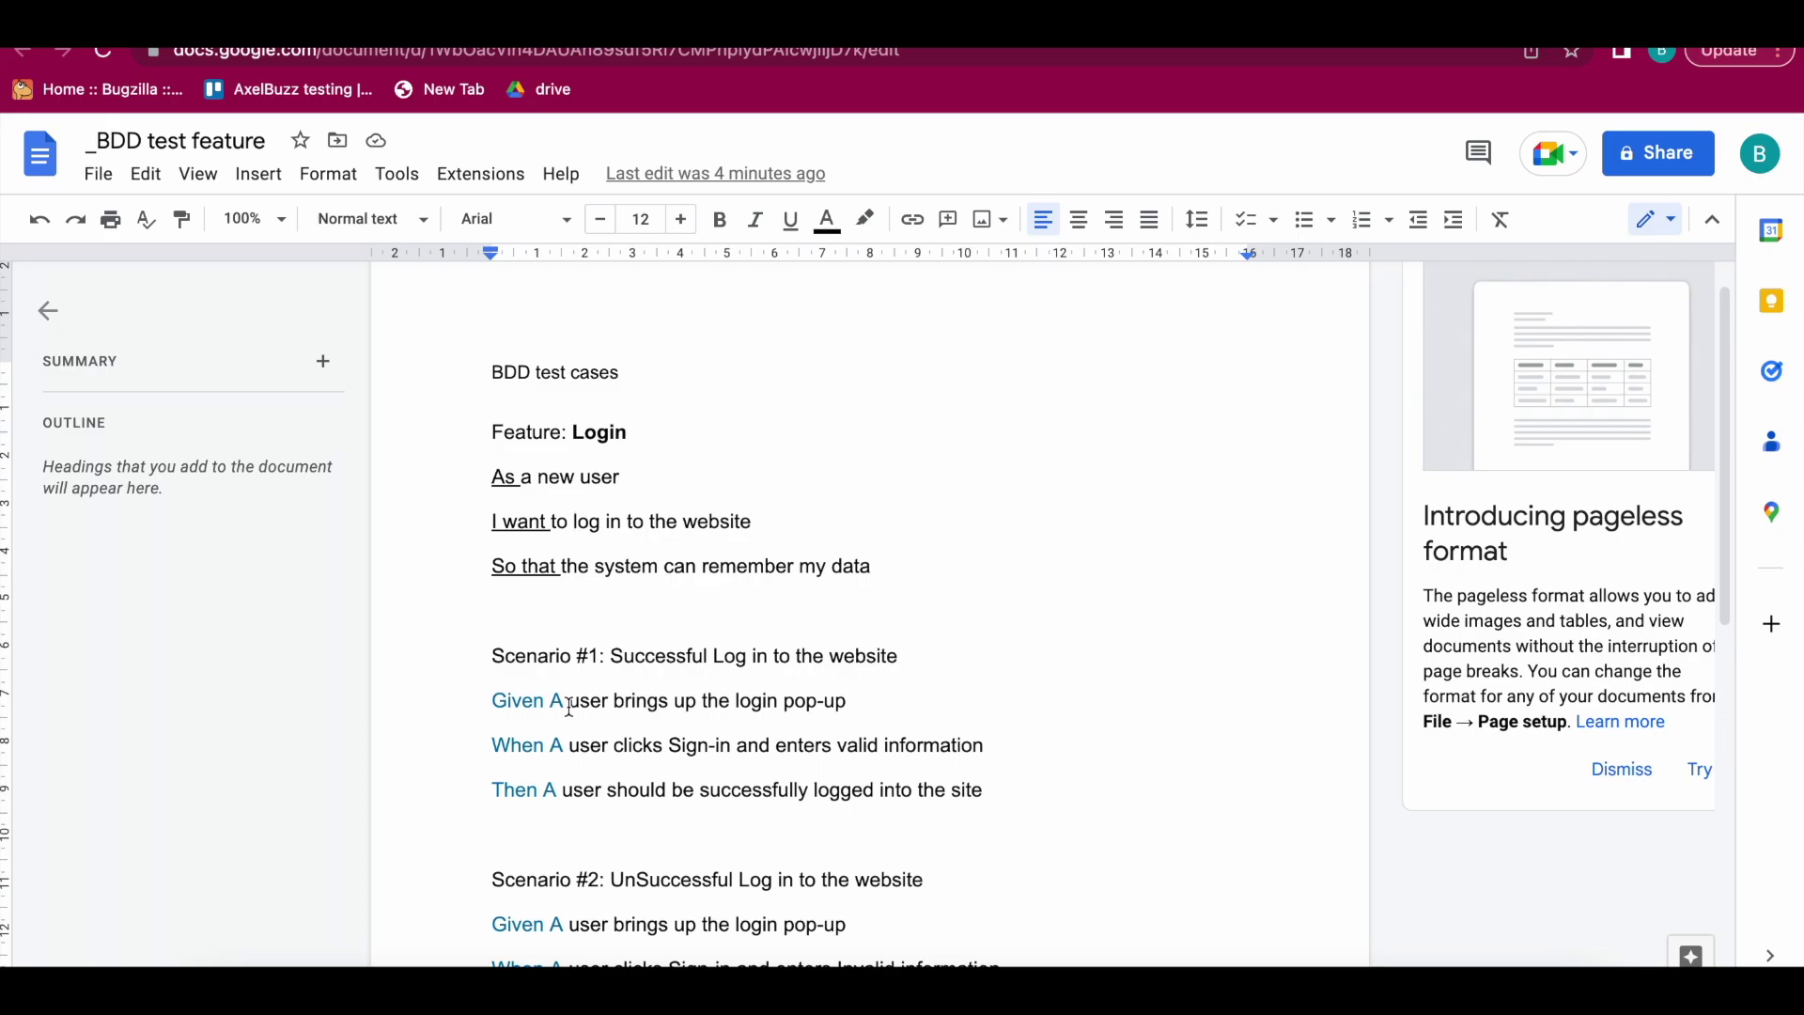
{"action": "scroll", "coordinate": [564, 704], "scroll_direction": "down", "scroll_amount": 2}
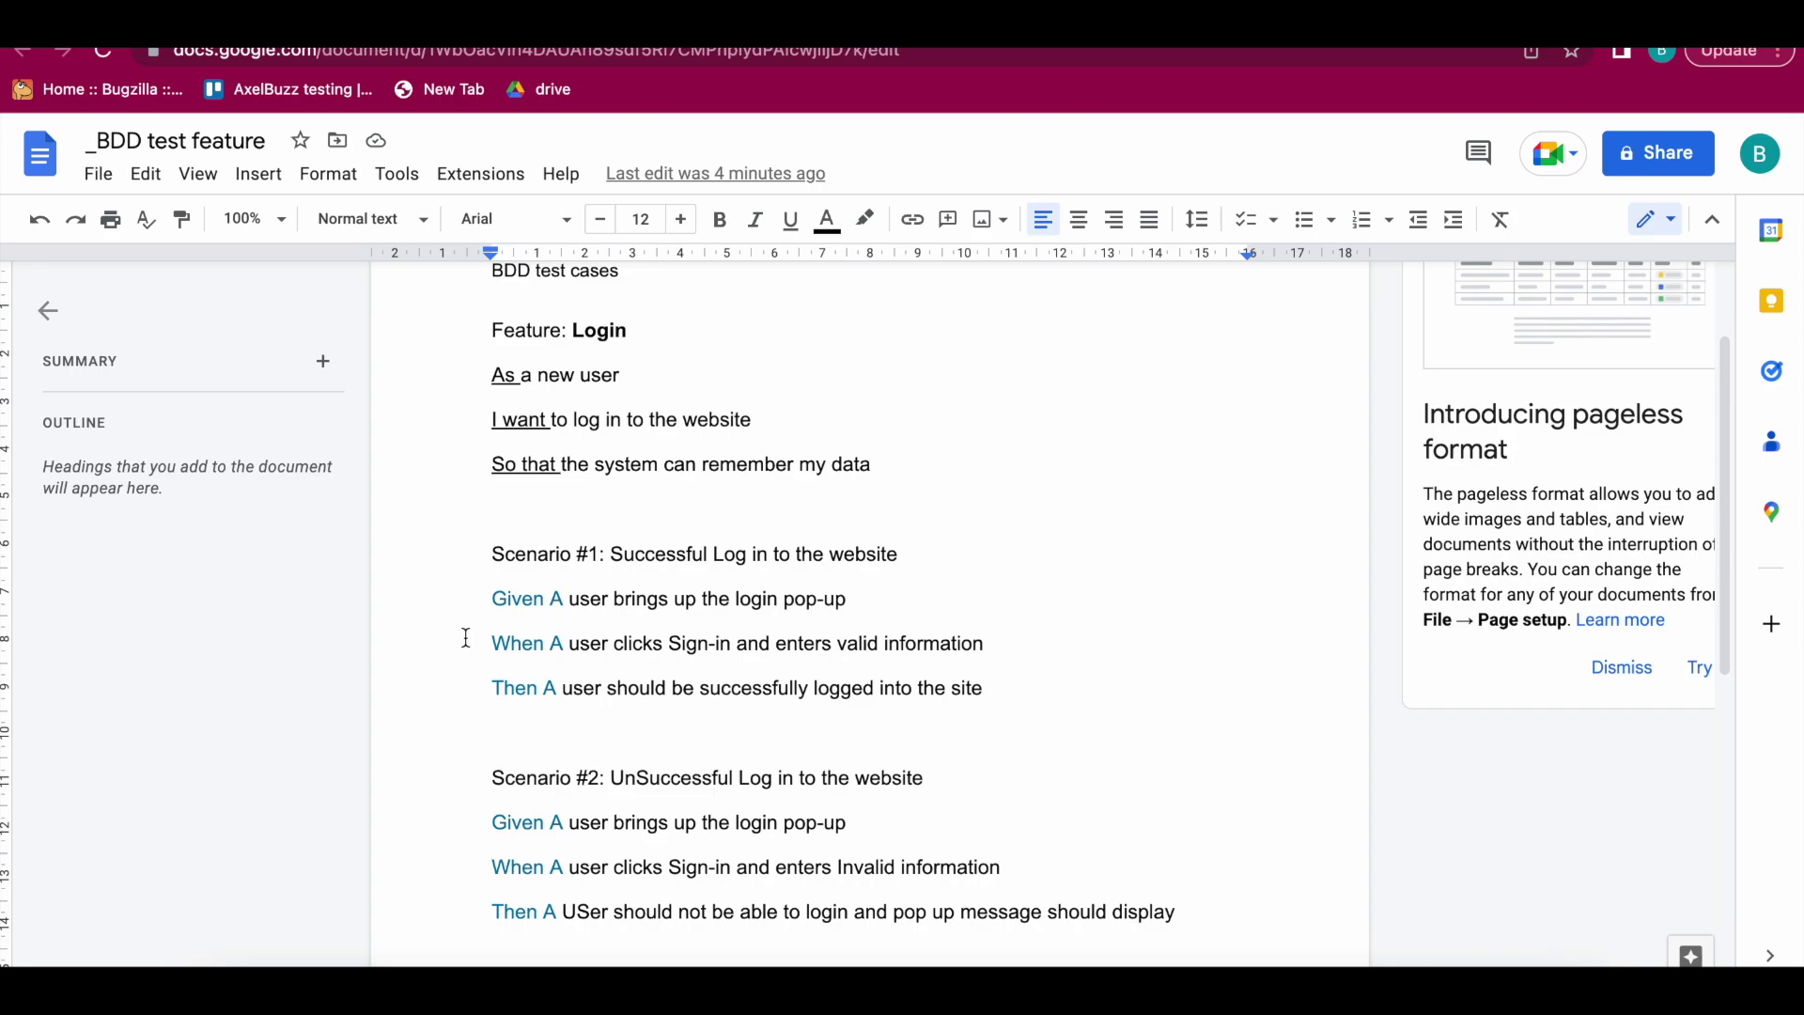
{"action": "scroll", "coordinate": [491, 810], "scroll_direction": "down", "scroll_amount": 2}
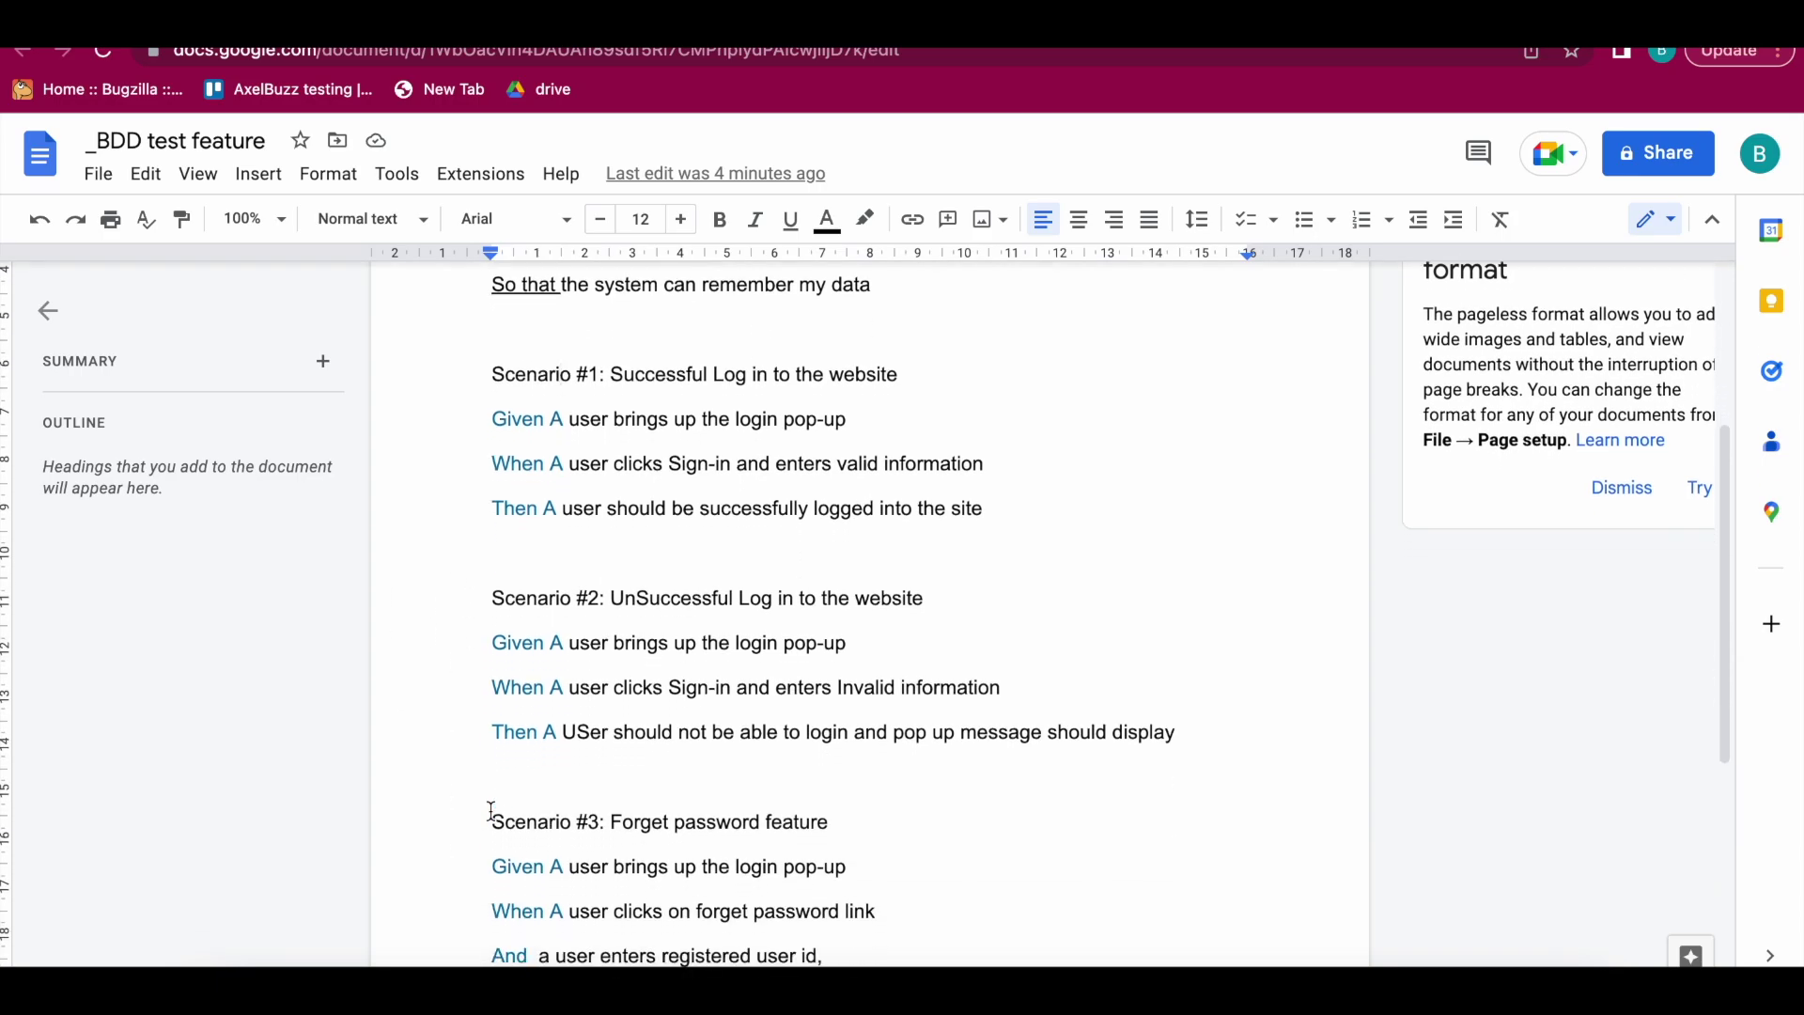
{"action": "scroll", "coordinate": [490, 809], "scroll_direction": "down", "scroll_amount": 2}
{"action": "scroll", "coordinate": [491, 810], "scroll_direction": "up", "scroll_amount": 4}
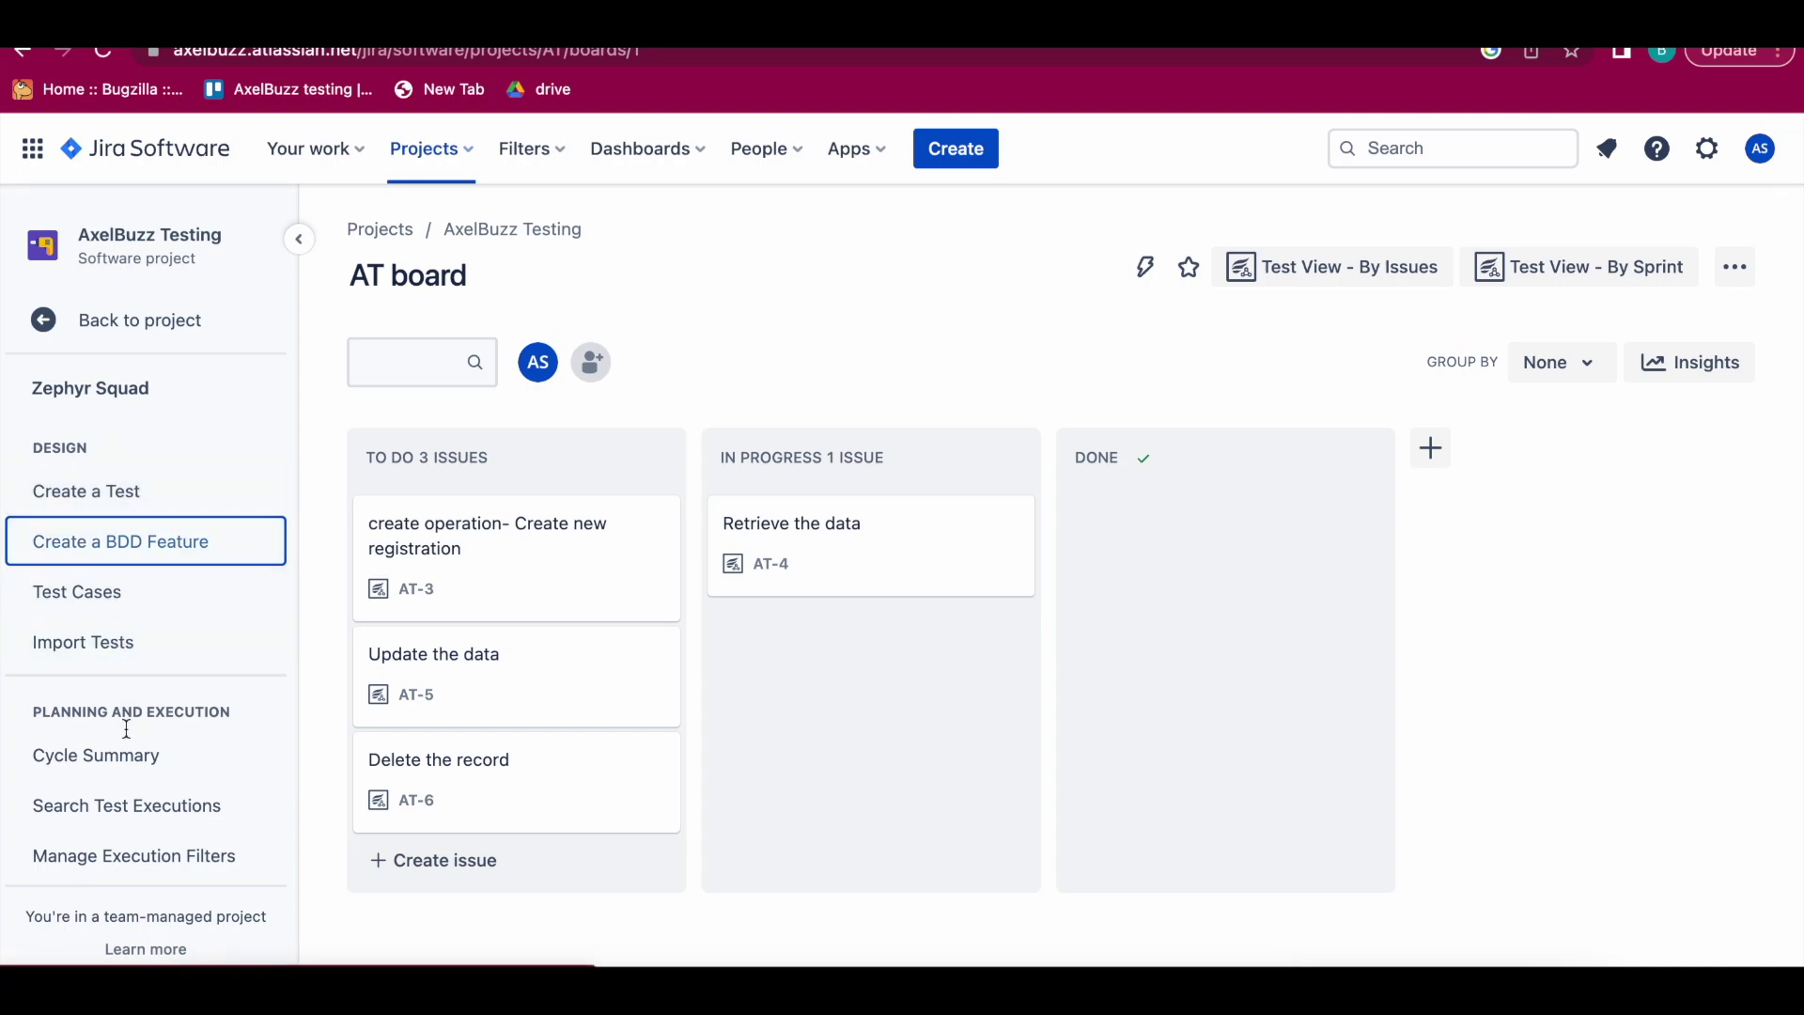
Step: Start a new Zephyr Squad BDD feature in the AxelBuzz Testing project with Story as its issue type, and check its label
{"action": "scroll", "coordinate": [148, 777], "scroll_direction": "down", "scroll_amount": 3}
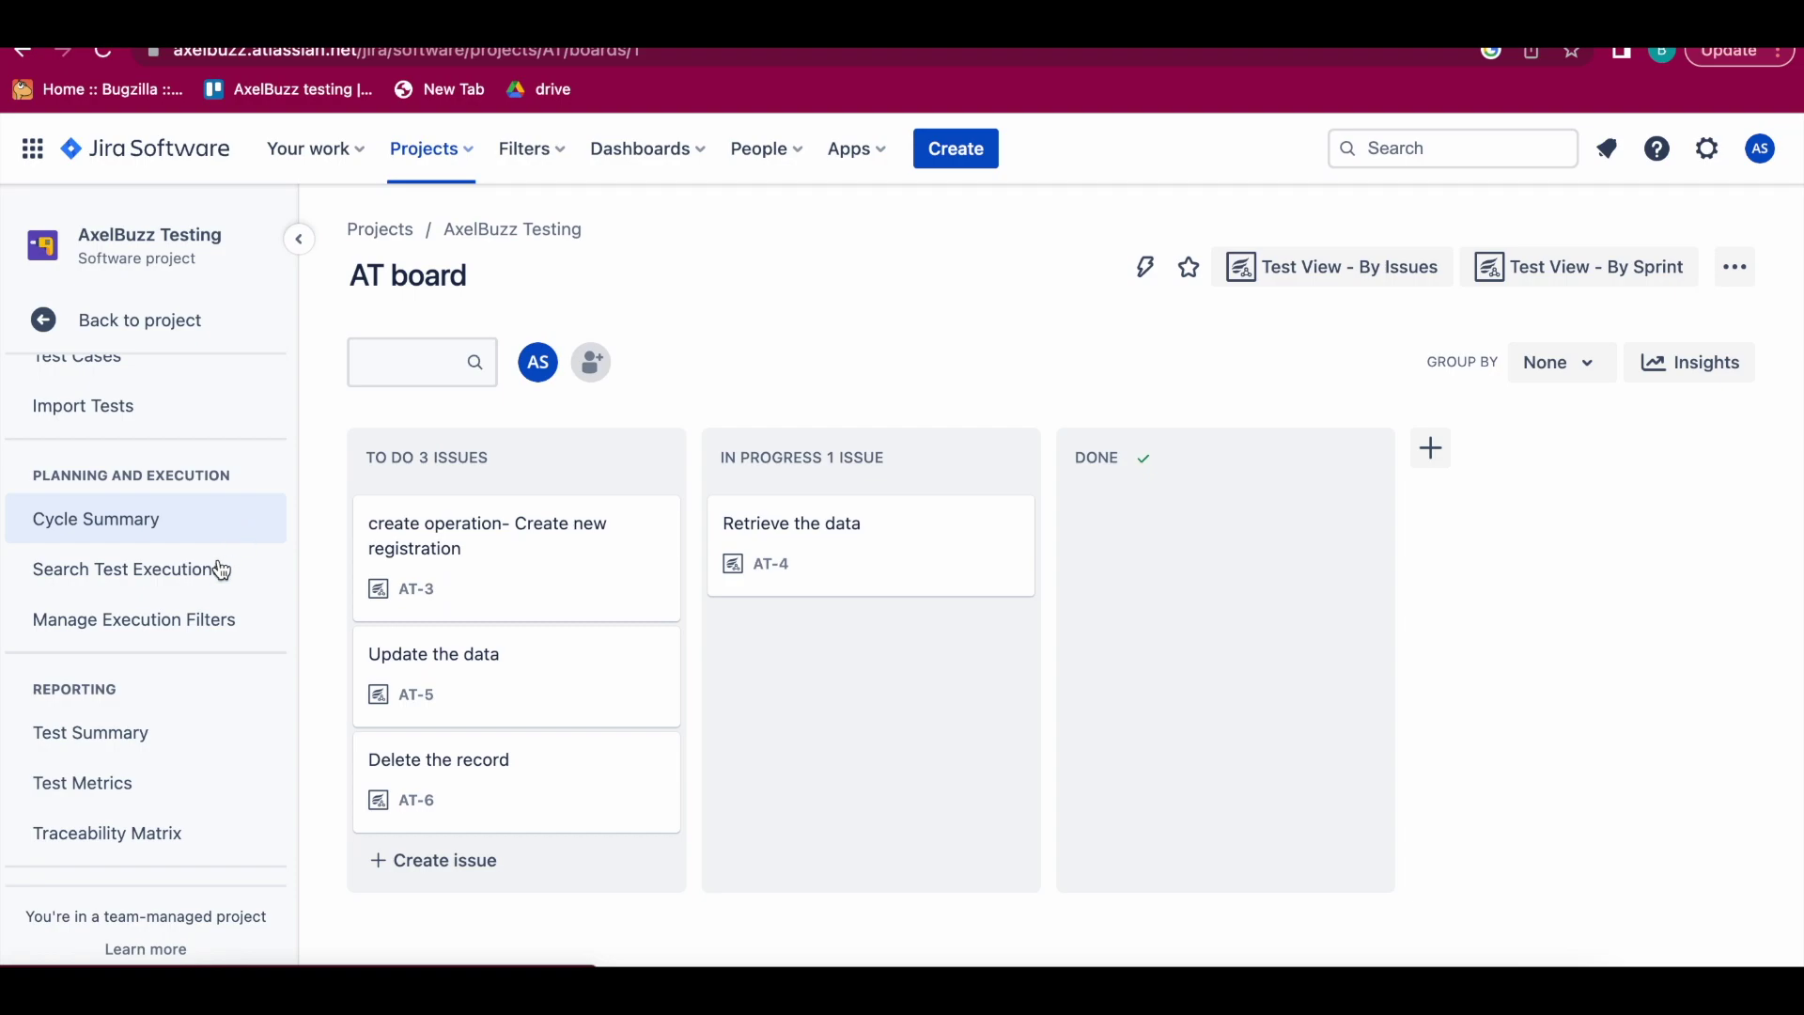
{"action": "scroll", "coordinate": [128, 714], "scroll_direction": "up", "scroll_amount": 3}
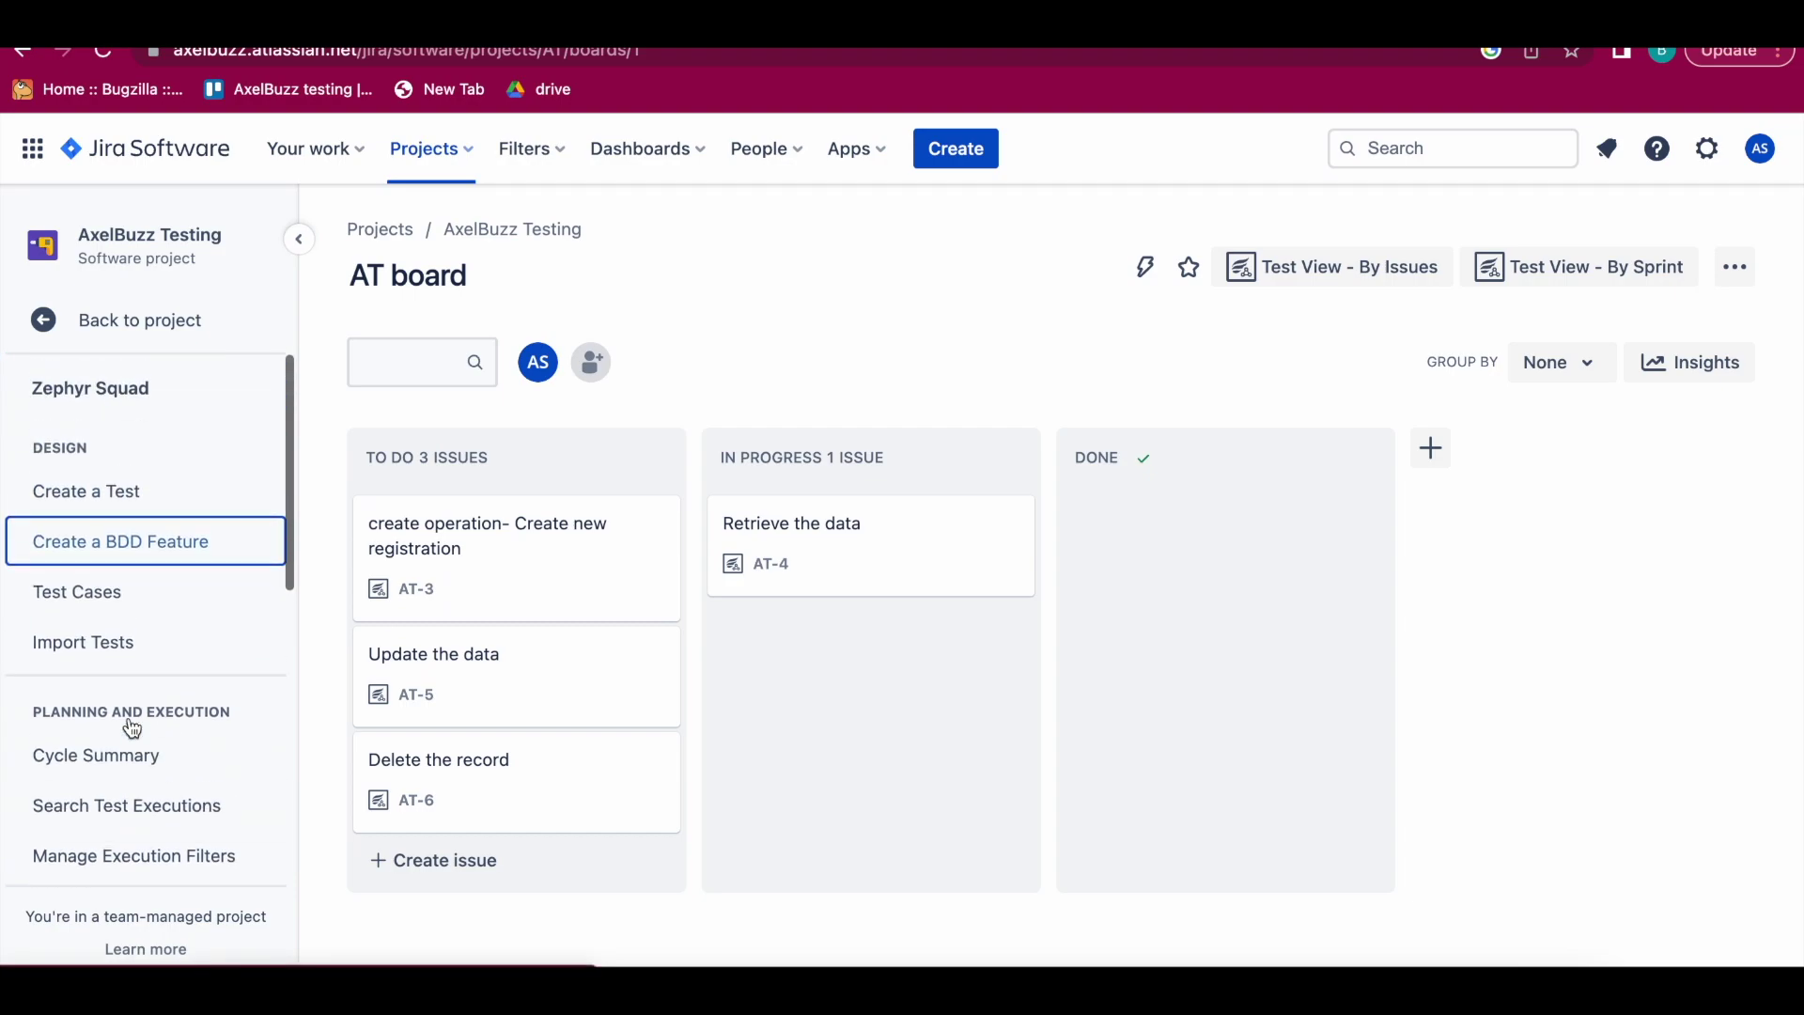
{"action": "left_click", "coordinate": [91, 550]}
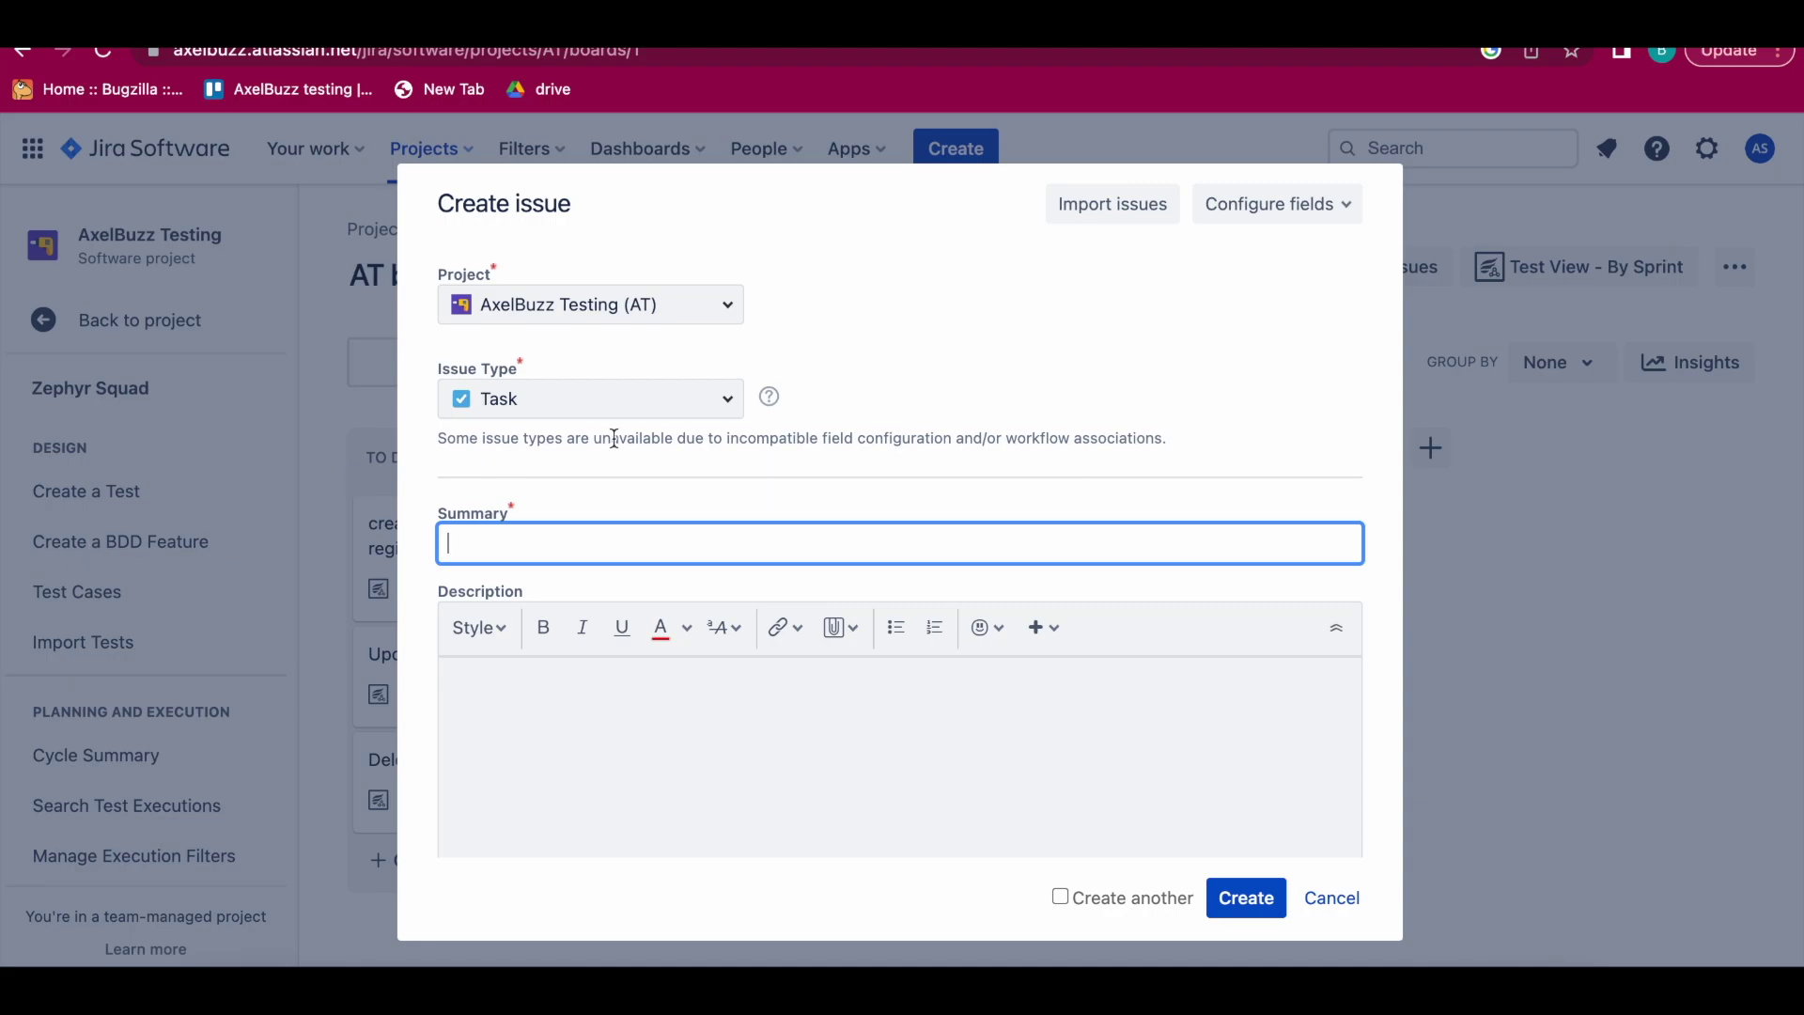
{"action": "scroll", "coordinate": [829, 749], "scroll_direction": "down", "scroll_amount": 3}
{"action": "scroll", "coordinate": [830, 749], "scroll_direction": "up", "scroll_amount": 3}
{"action": "left_click", "coordinate": [728, 402]}
{"action": "left_click", "coordinate": [509, 584]}
{"action": "scroll", "coordinate": [442, 751], "scroll_direction": "down", "scroll_amount": 2}
{"action": "scroll", "coordinate": [436, 745], "scroll_direction": "down", "scroll_amount": 10}
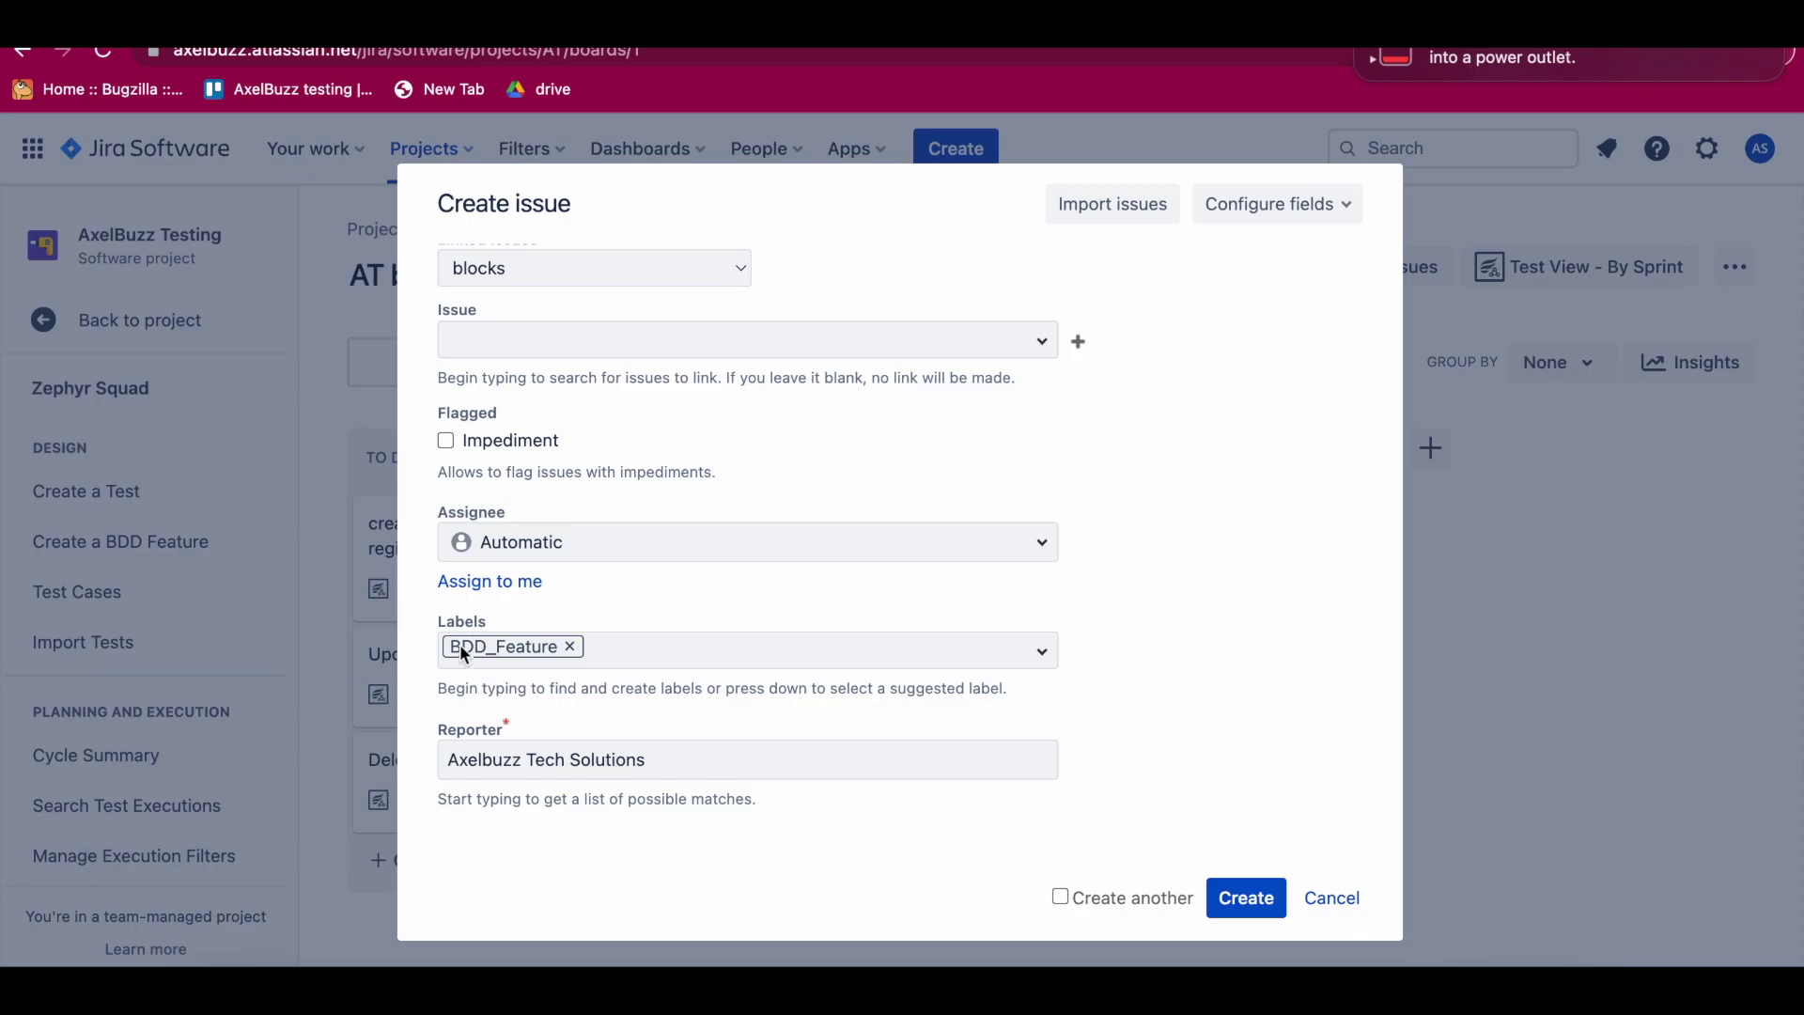
{"action": "scroll", "coordinate": [628, 684], "scroll_direction": "up", "scroll_amount": 10}
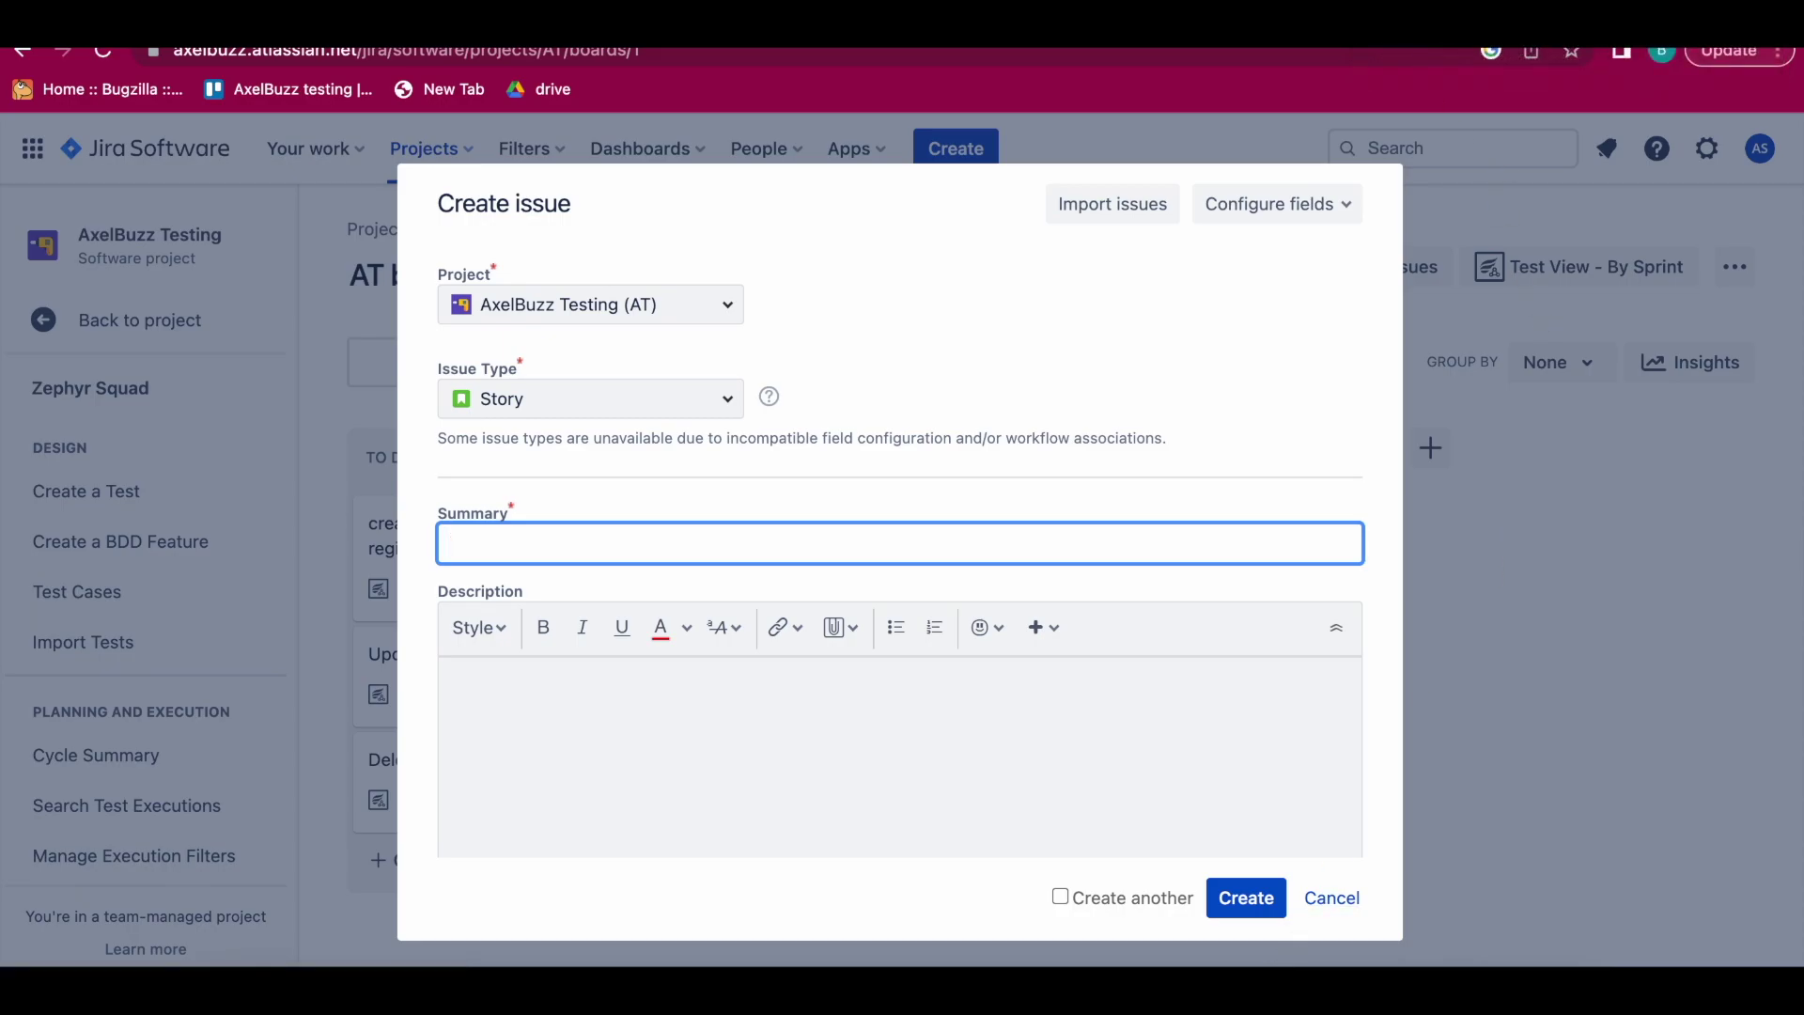
Step: Look up the feature name in the BDD test feature document and enter "Login feature" as the new story's summary
{"action": "left_click", "coordinate": [1221, 23]}
{"action": "scroll", "coordinate": [758, 401], "scroll_direction": "up", "scroll_amount": 2}
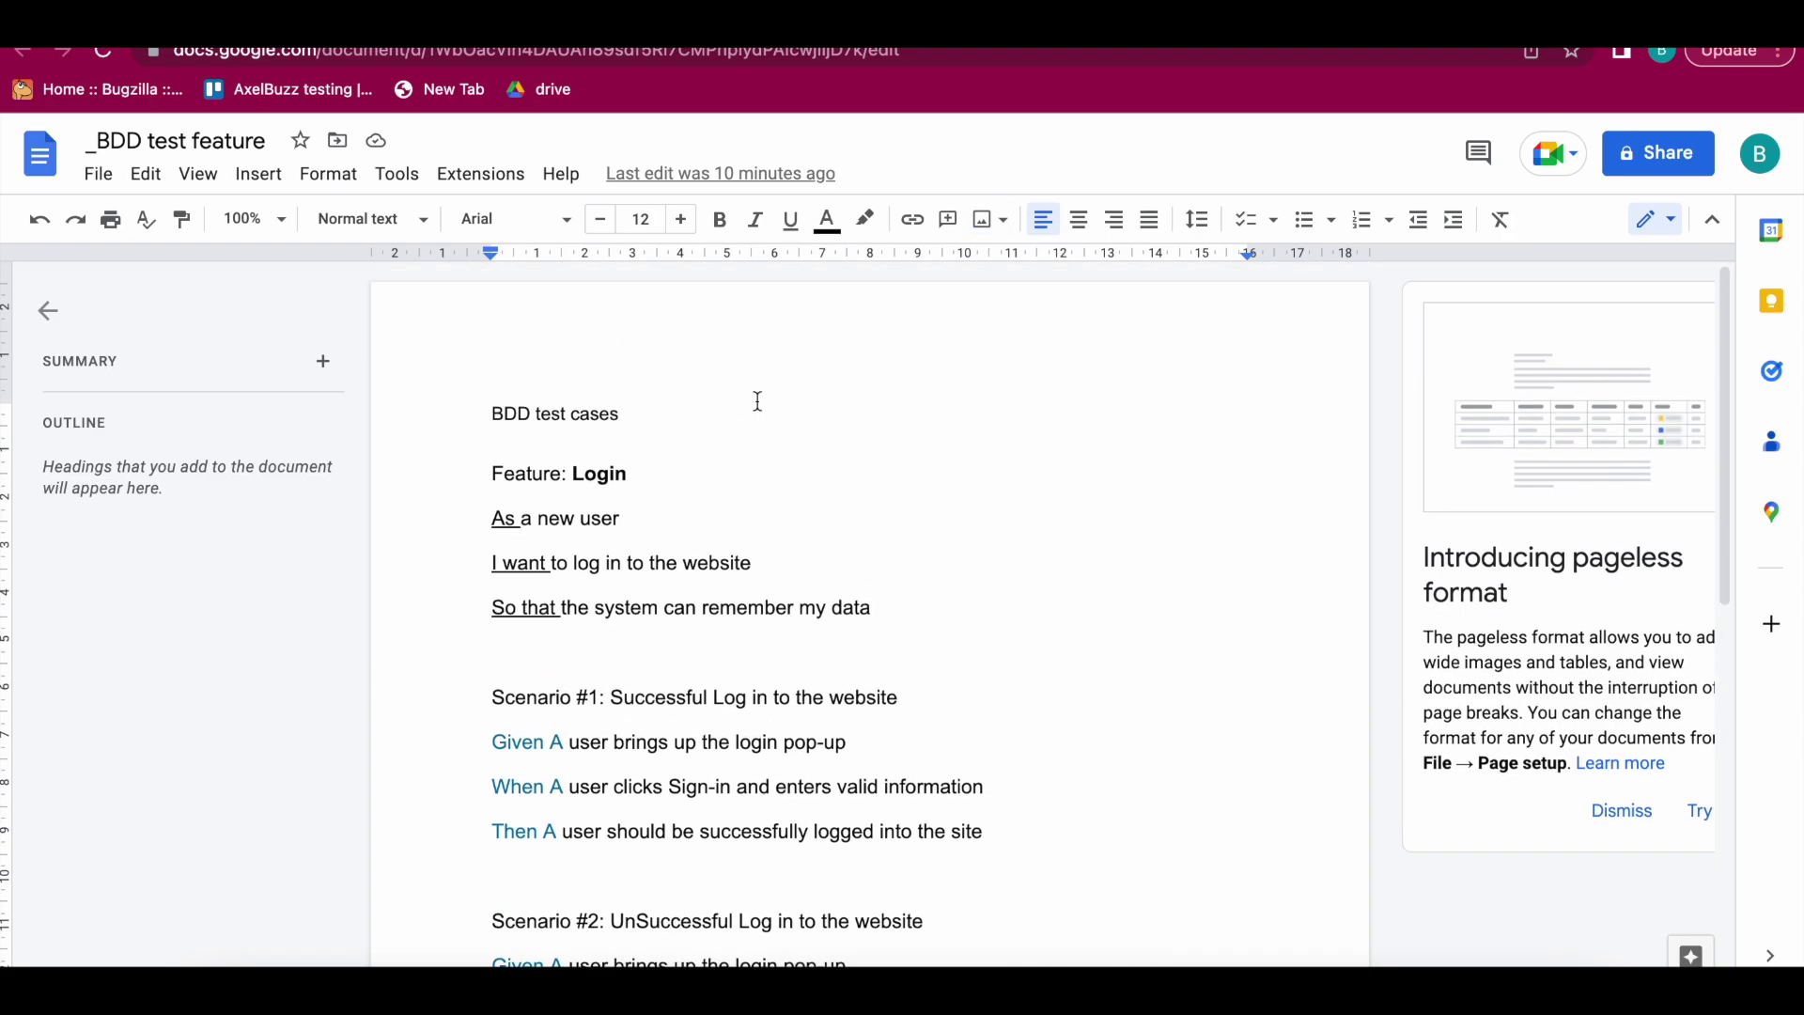
{"action": "left_click_drag", "start_coordinate": [575, 473], "coordinate": [646, 473]}
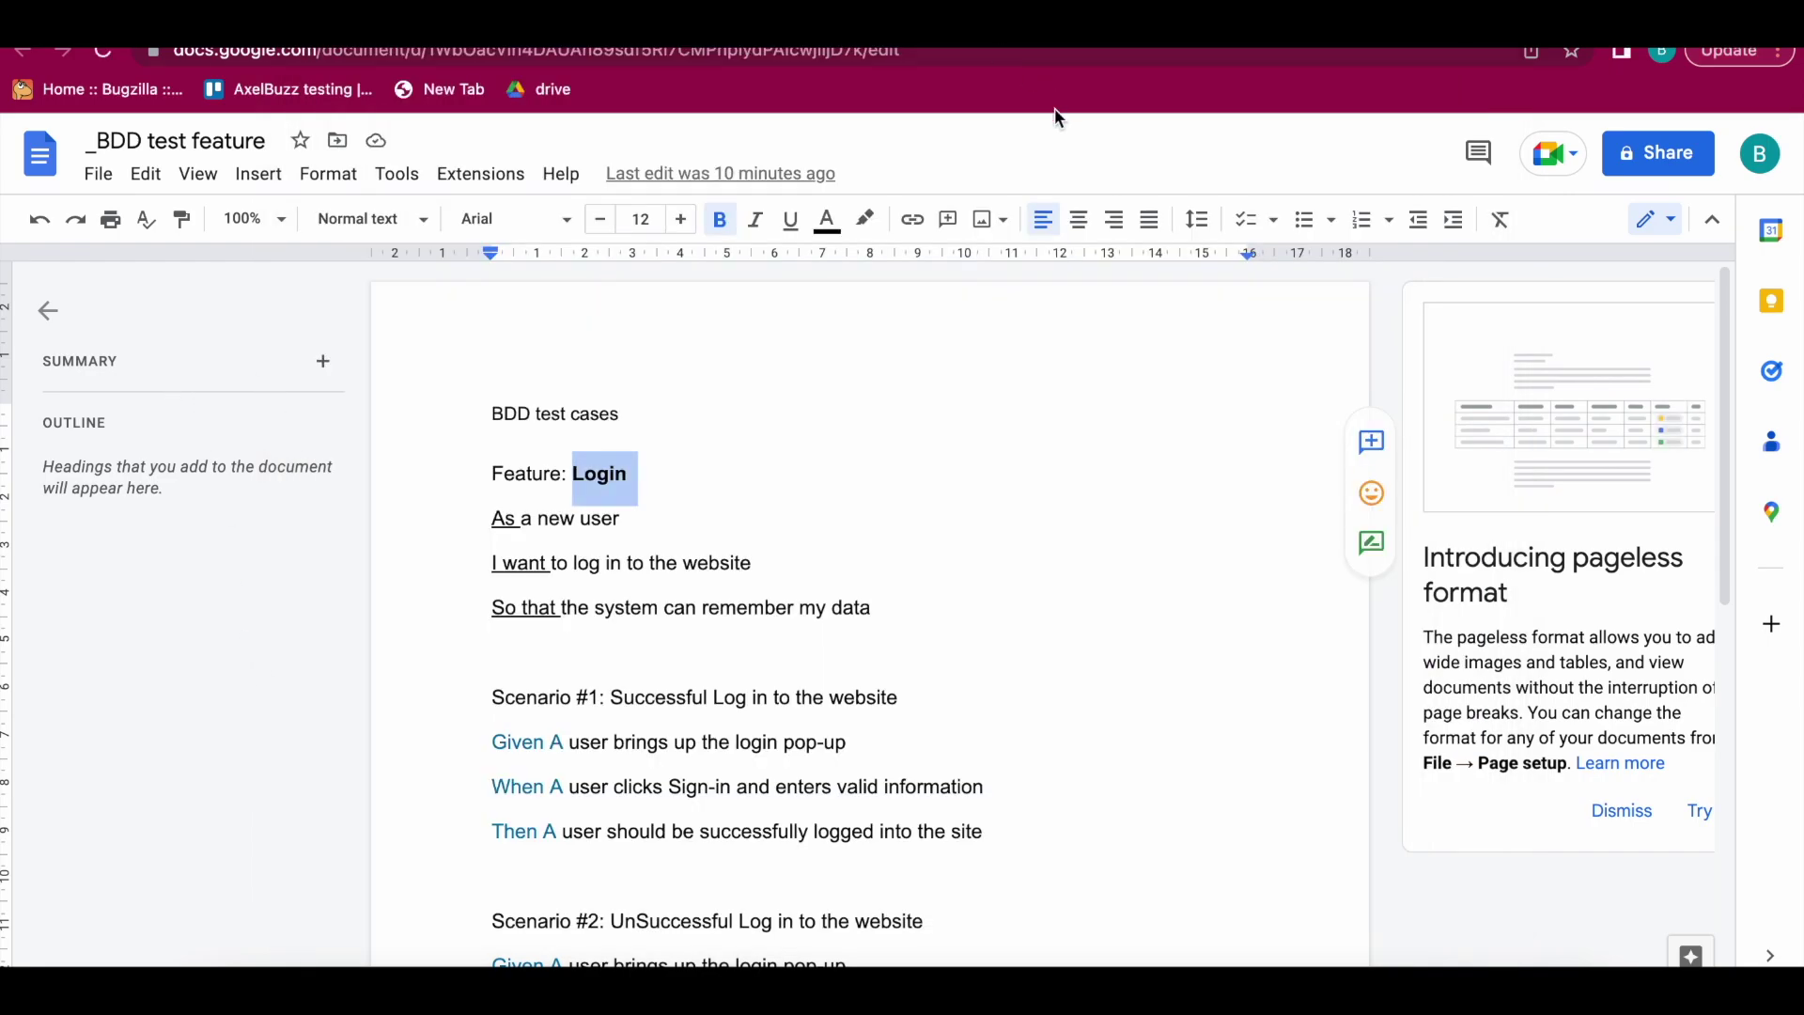
{"action": "double_click", "coordinate": [599, 478]}
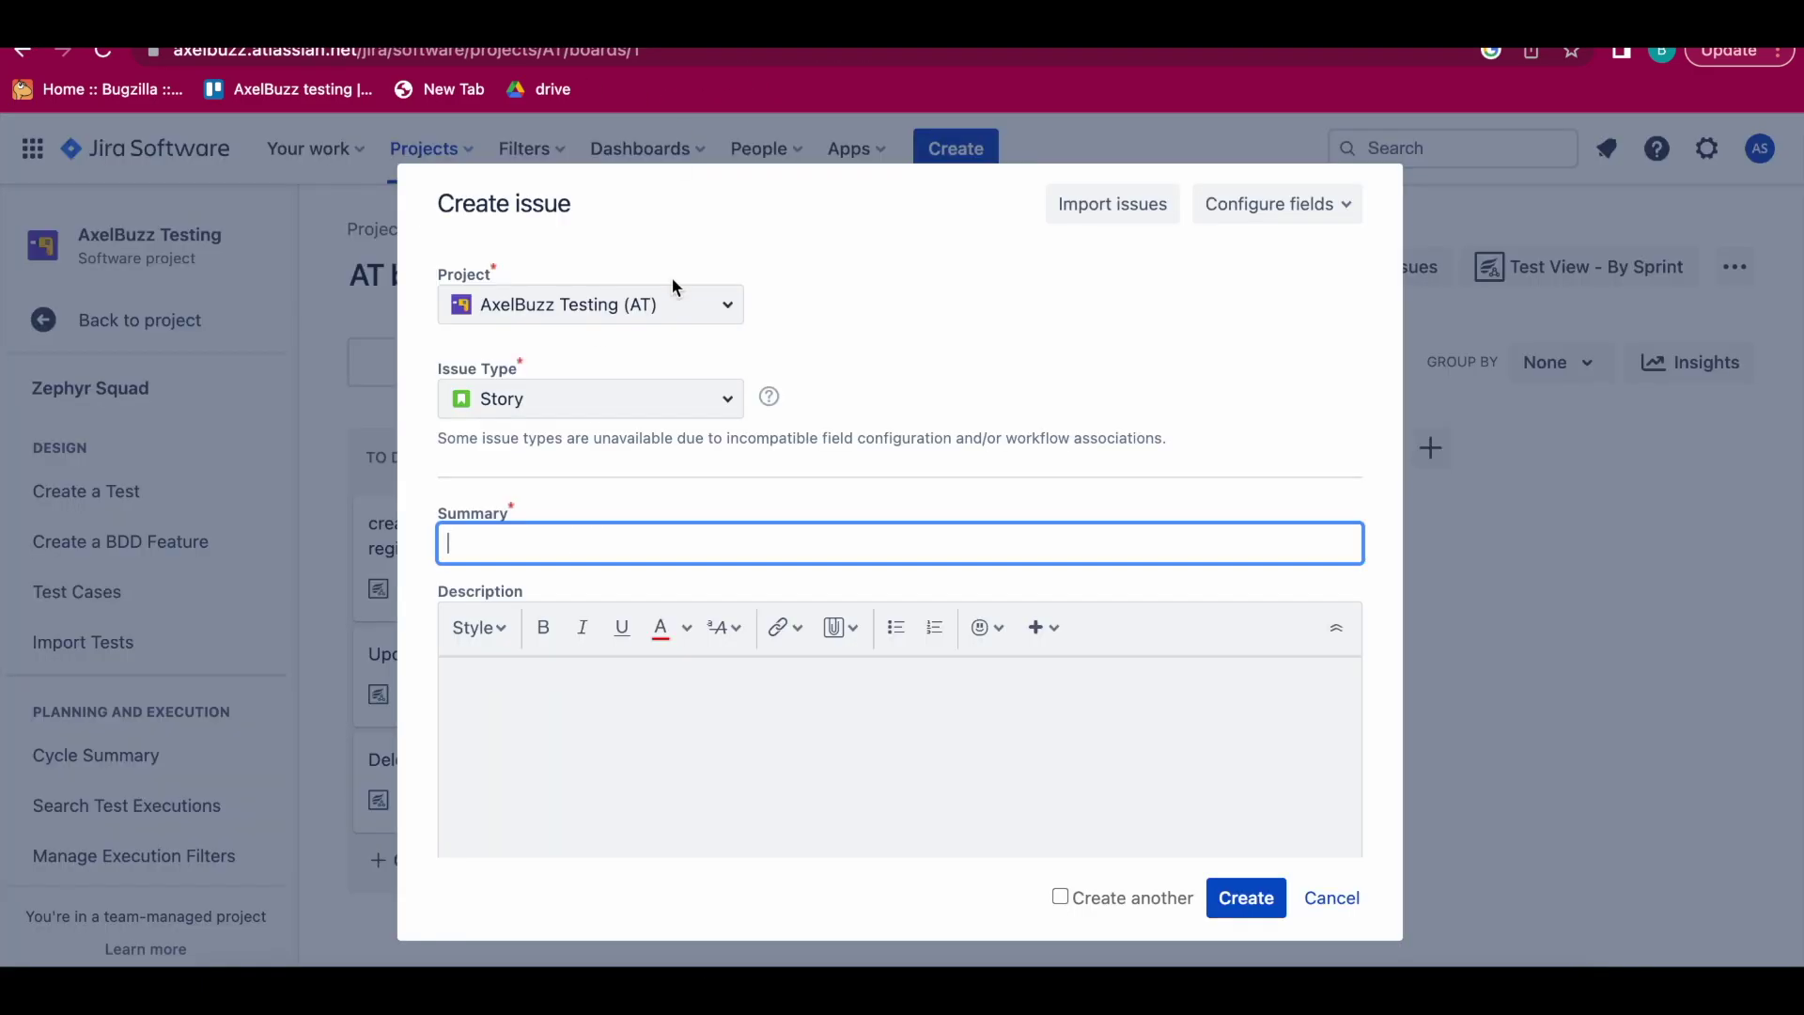
{"action": "left_click", "coordinate": [543, 546]}
{"action": "type", "text": "Login"}
Step: Copy the As, I want and So that lines from the BDD document into the new story's description
{"action": "left_click", "coordinate": [524, 762]}
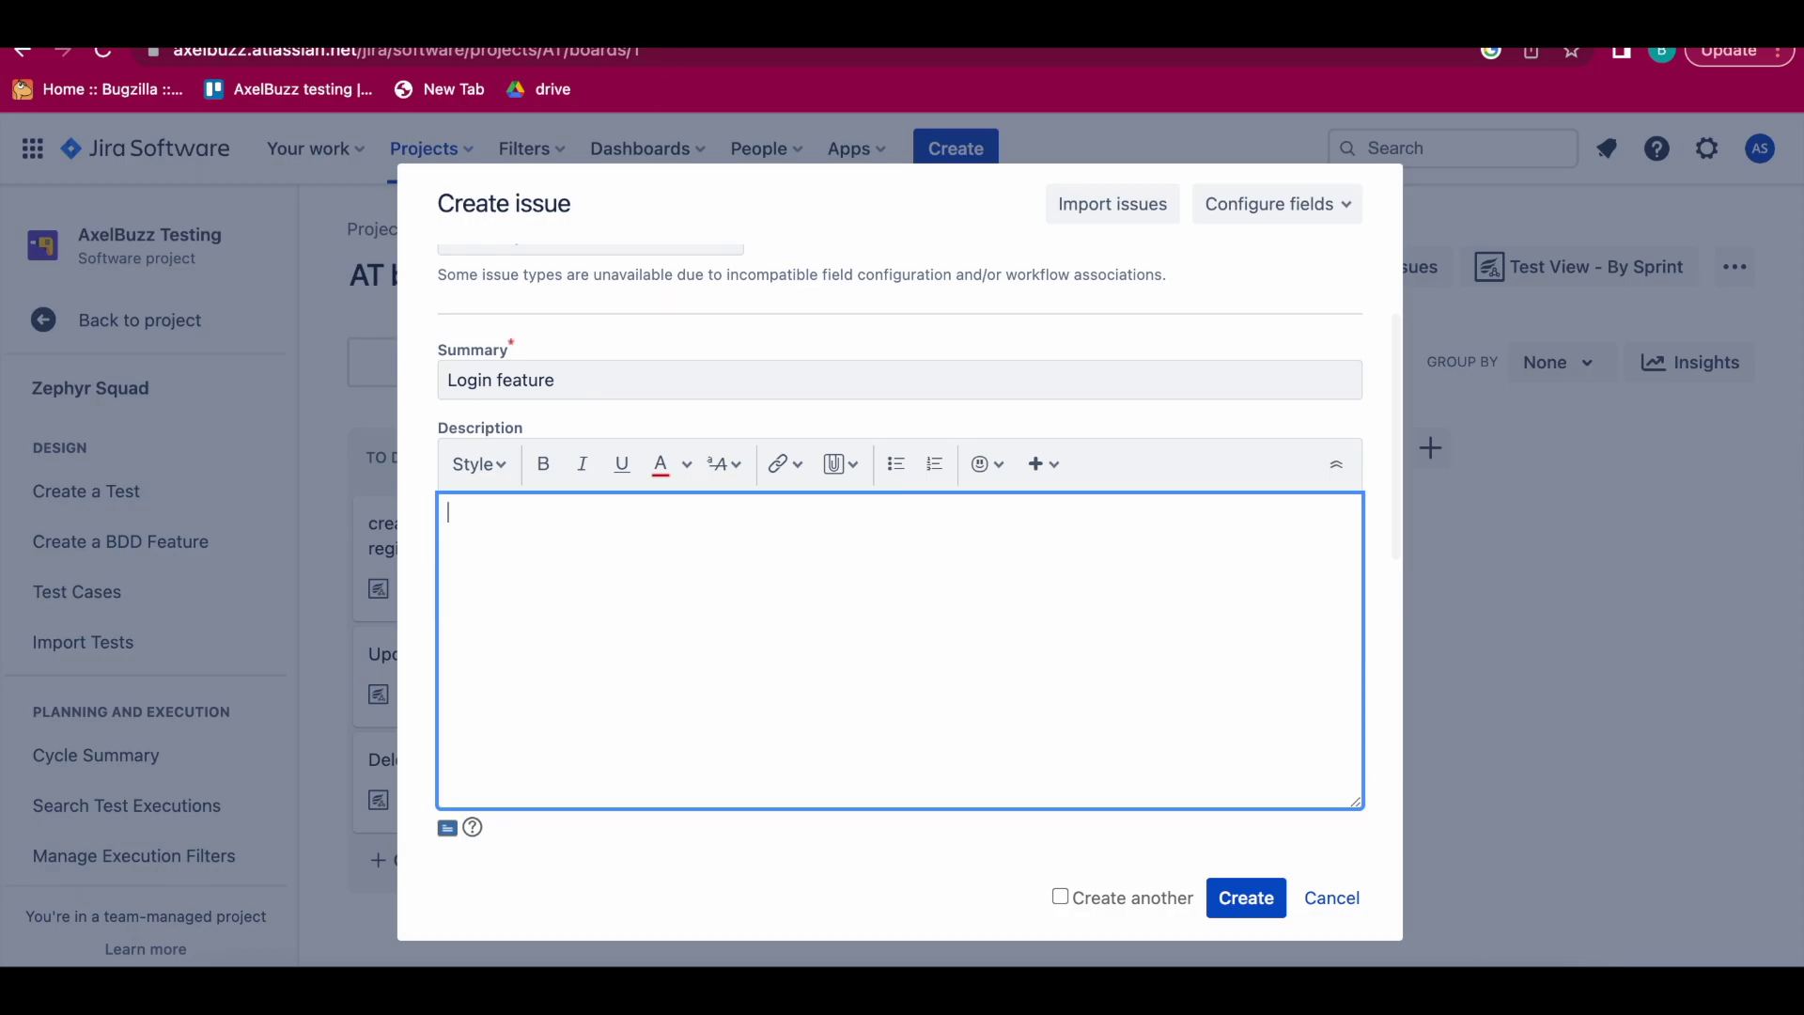
{"action": "key", "text": "ctrl+Tab"}
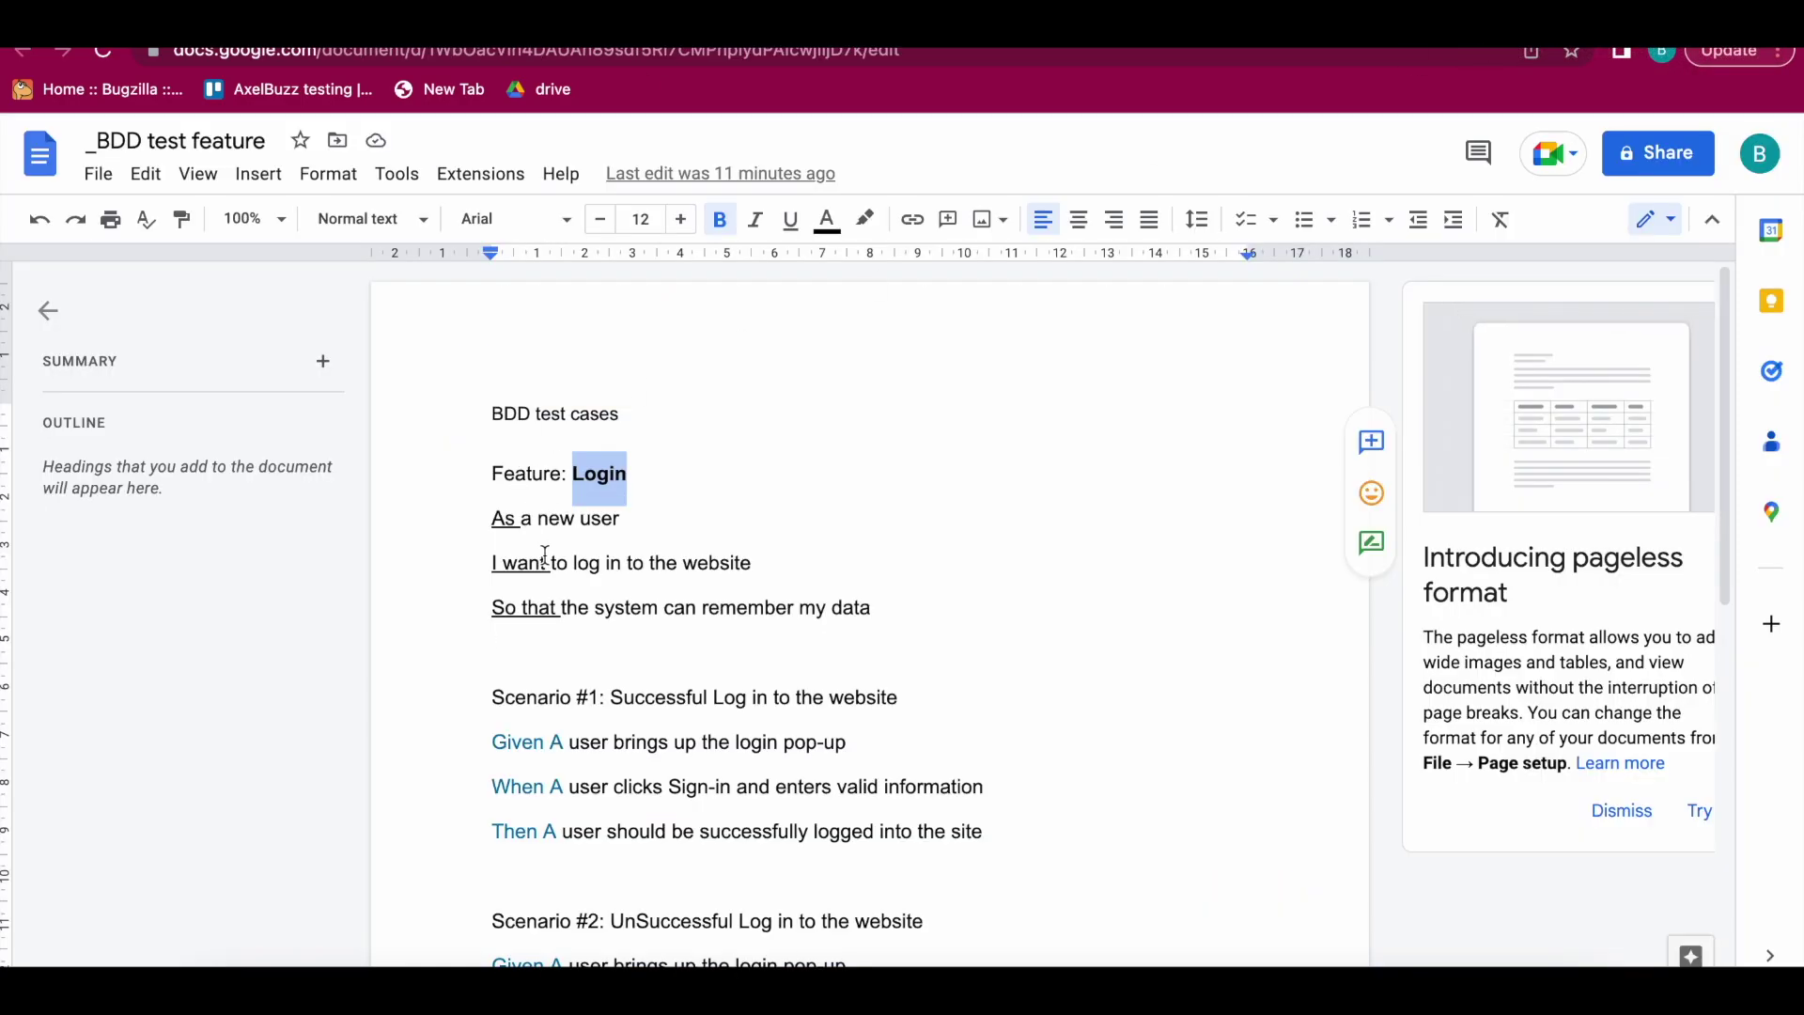
{"action": "left_click_drag", "start_coordinate": [493, 519], "coordinate": [880, 595]}
{"action": "key", "text": "super+c"}
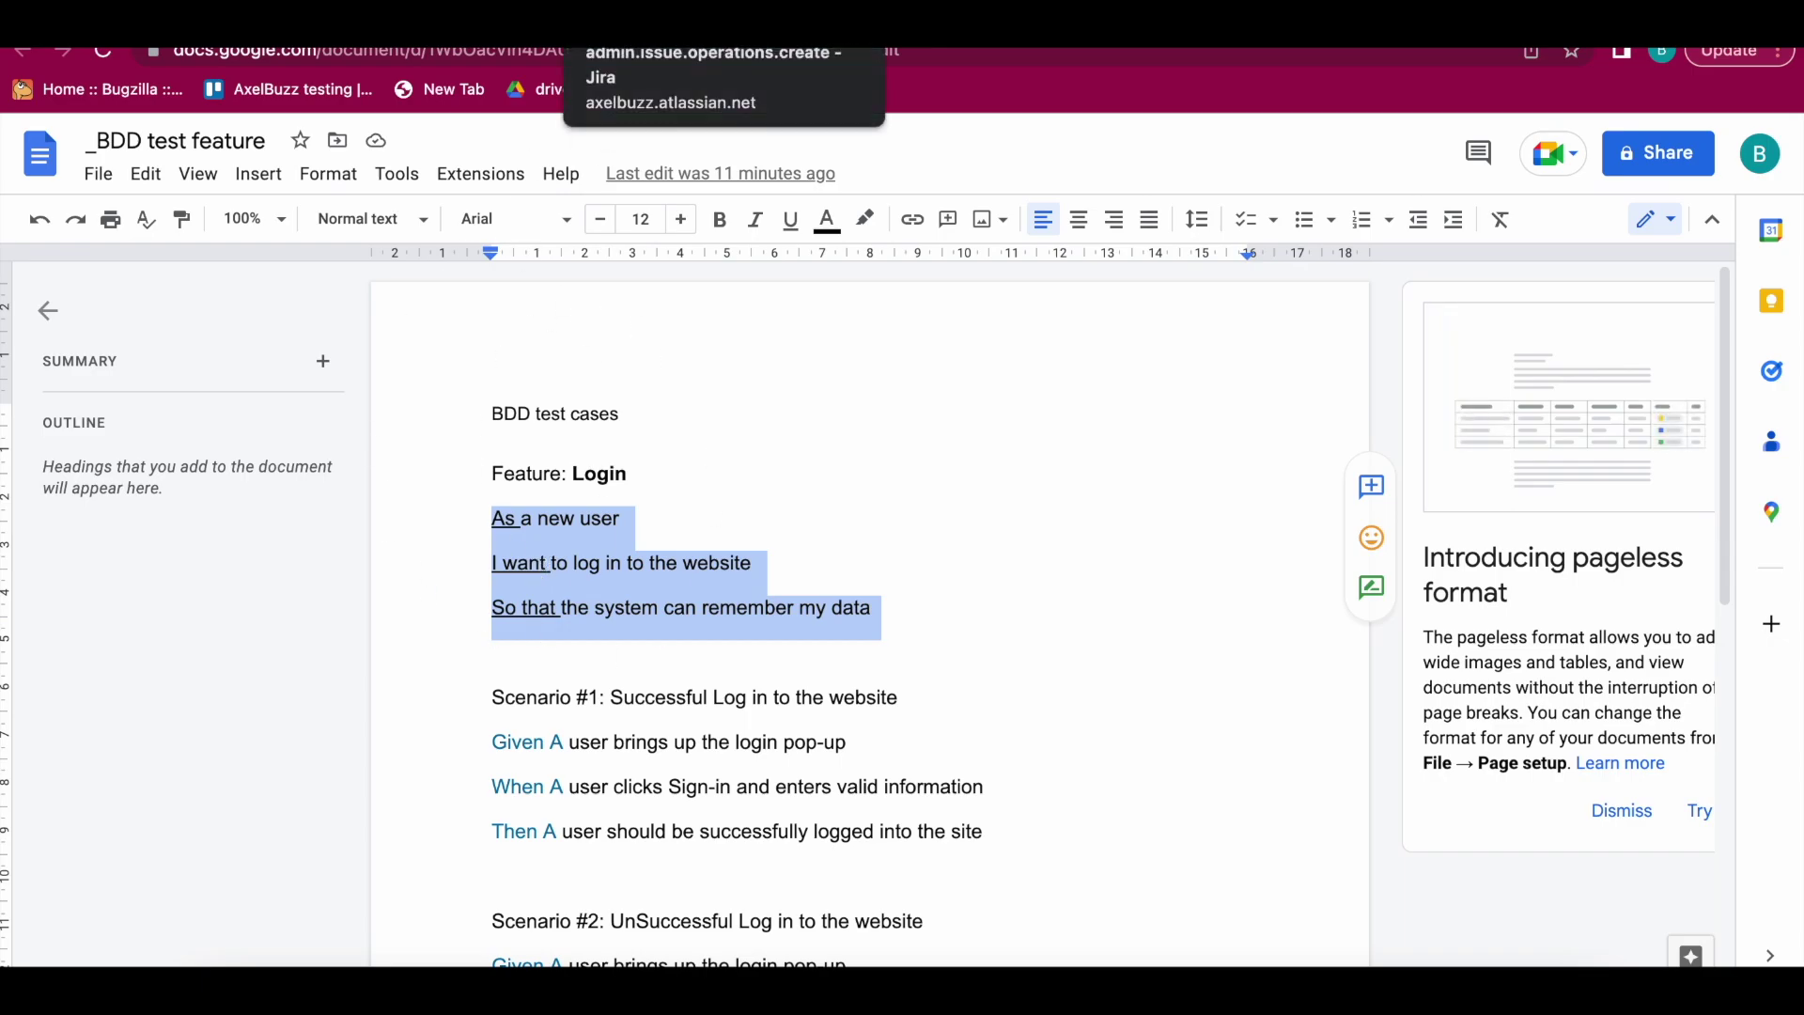
{"action": "left_click", "coordinate": [601, 29]}
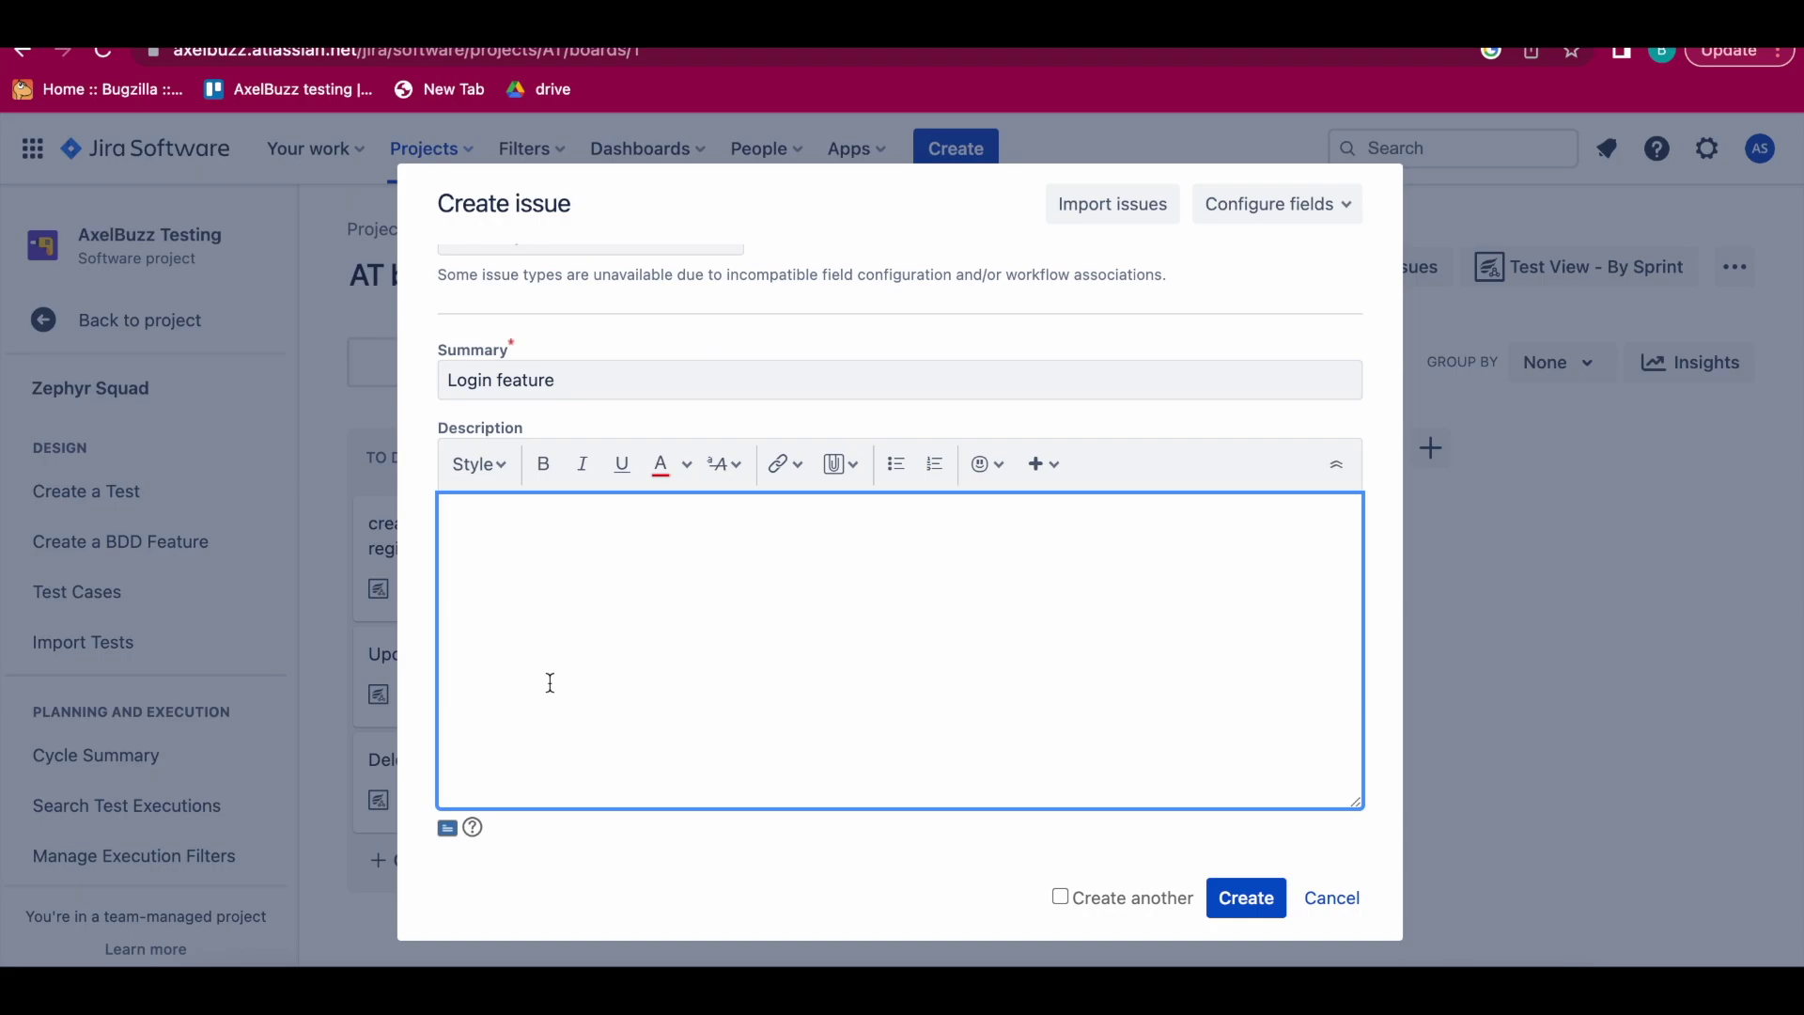
{"action": "key", "text": "super+v"}
Step: Create the Login feature story with the BDD_Feature label and dismiss the creation notice
{"action": "scroll", "coordinate": [647, 770], "scroll_direction": "down", "scroll_amount": 7}
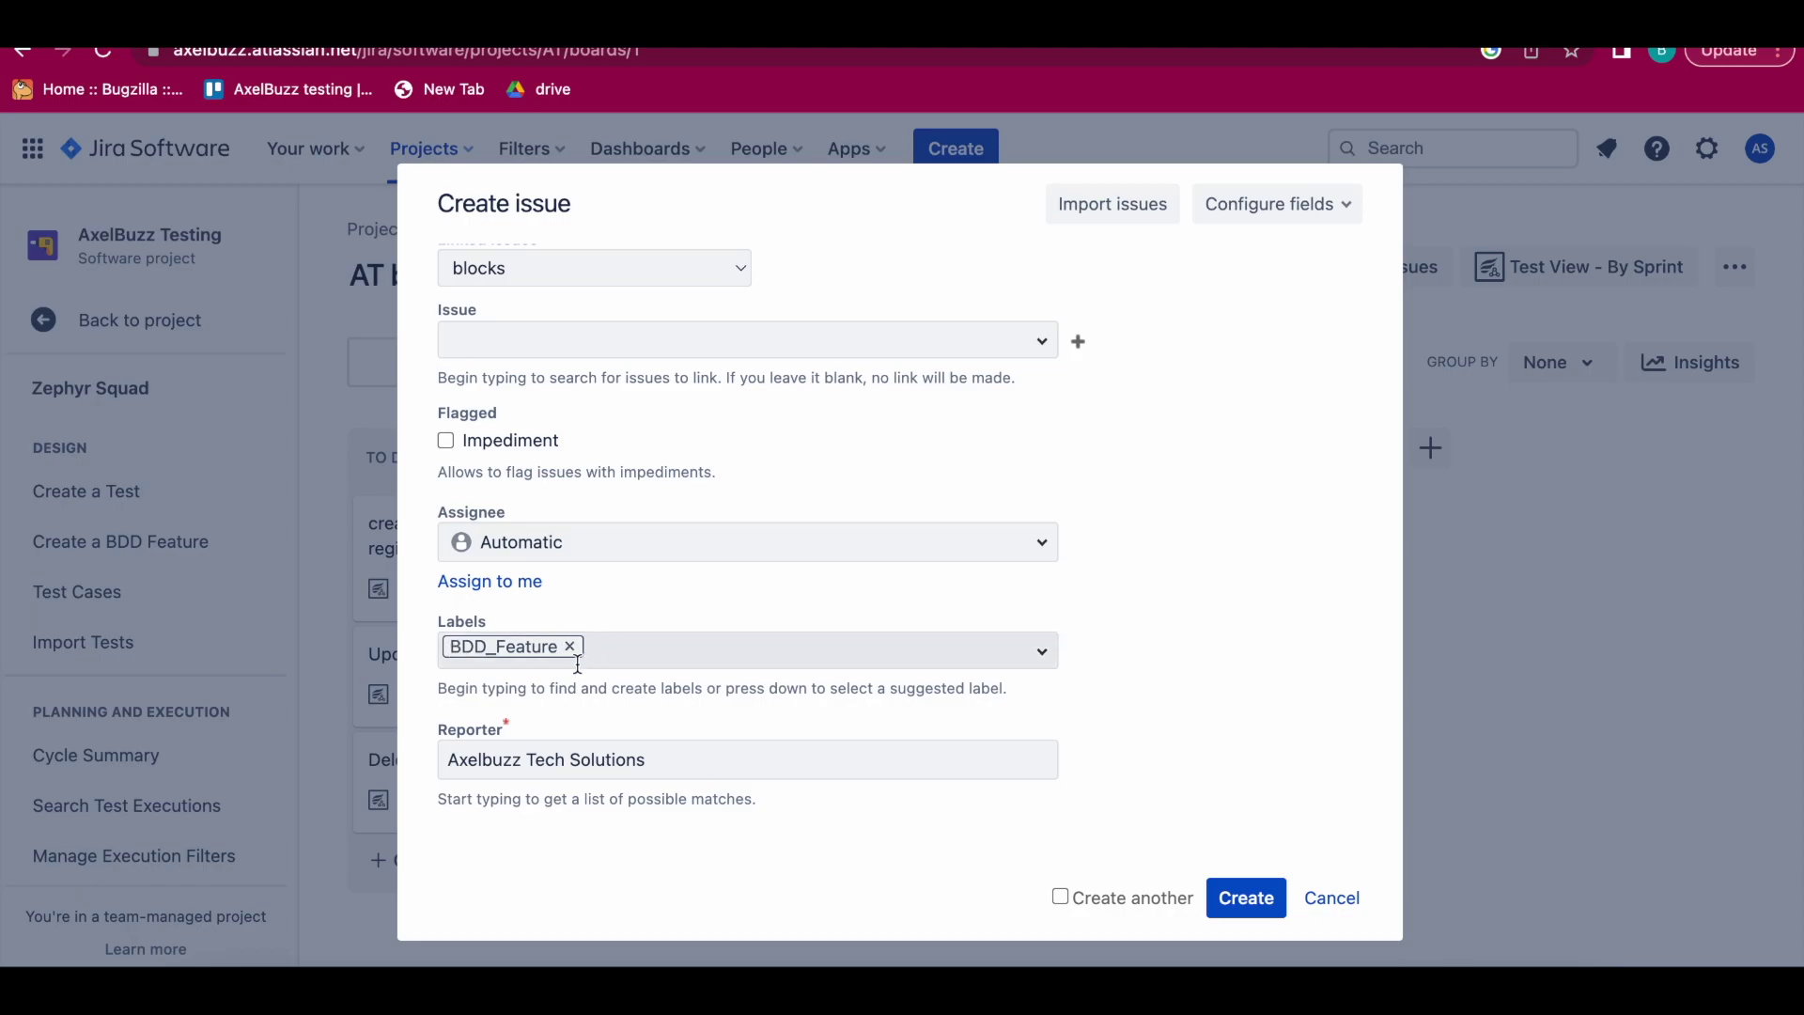
{"action": "left_click", "coordinate": [1252, 897]}
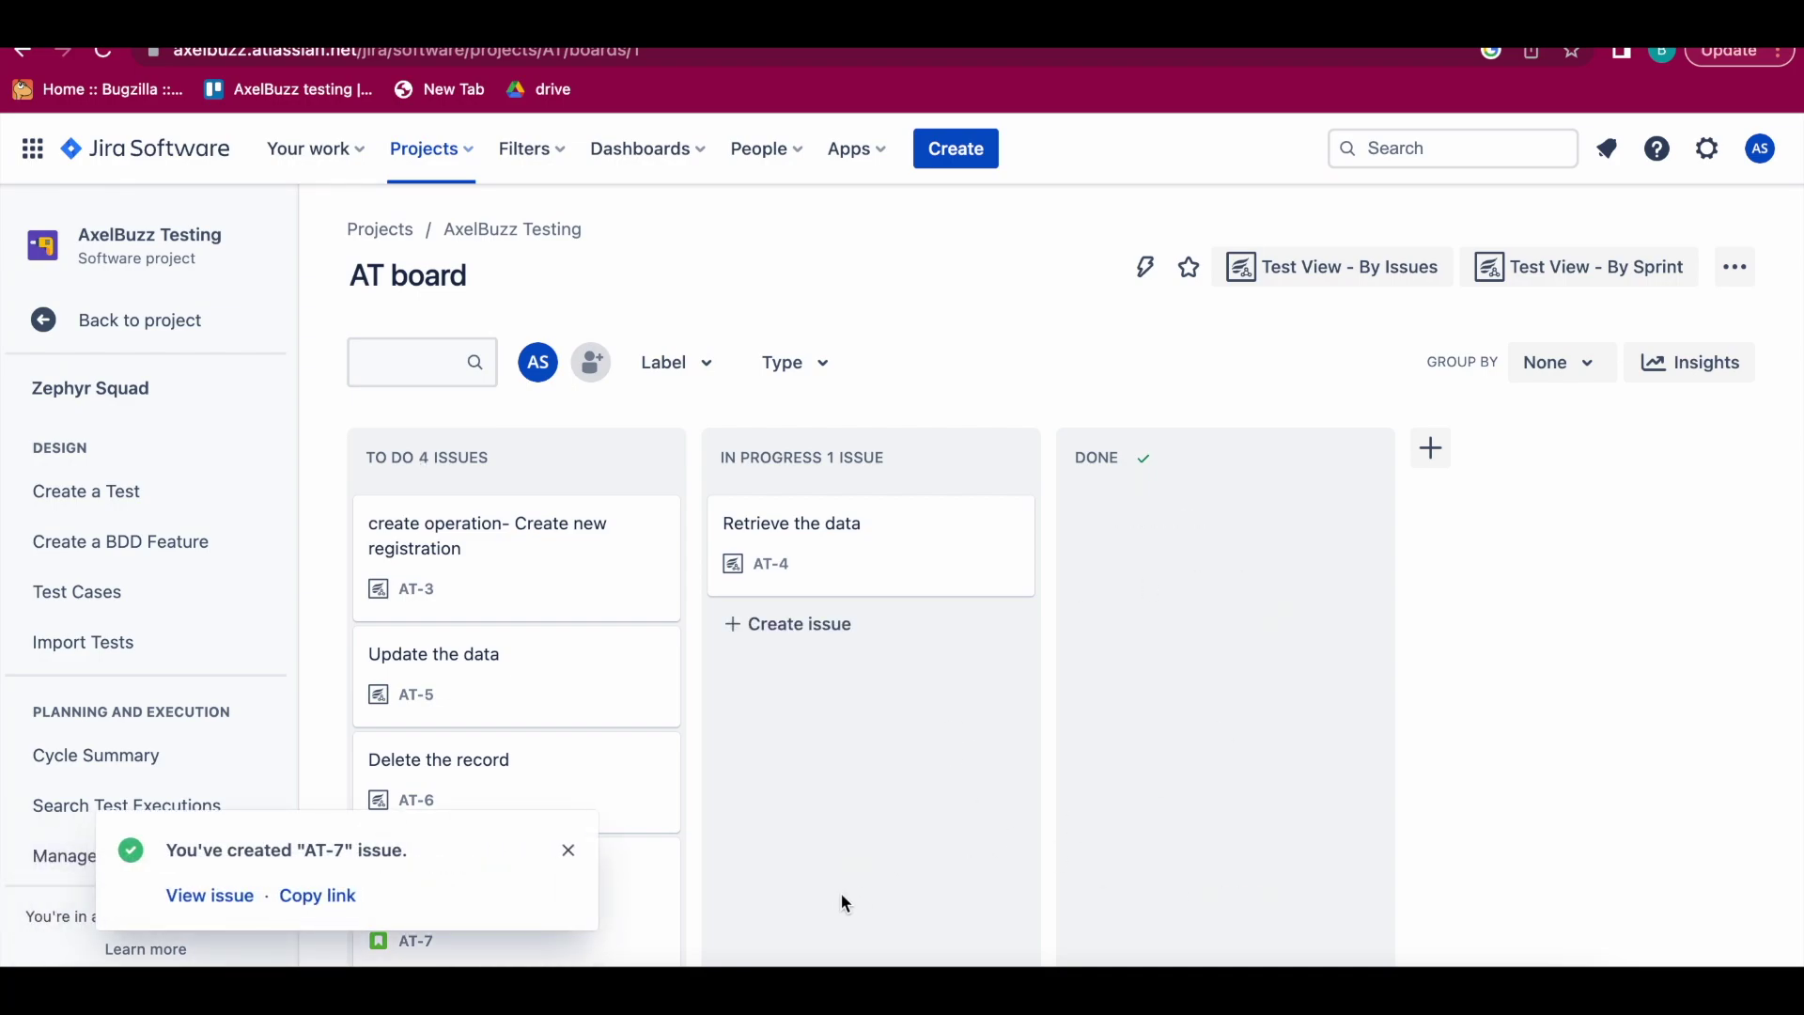
{"action": "left_click", "coordinate": [567, 849]}
Step: Open the Login feature story from the To Do column and display its feature content
{"action": "scroll", "coordinate": [564, 780], "scroll_direction": "down", "scroll_amount": 1}
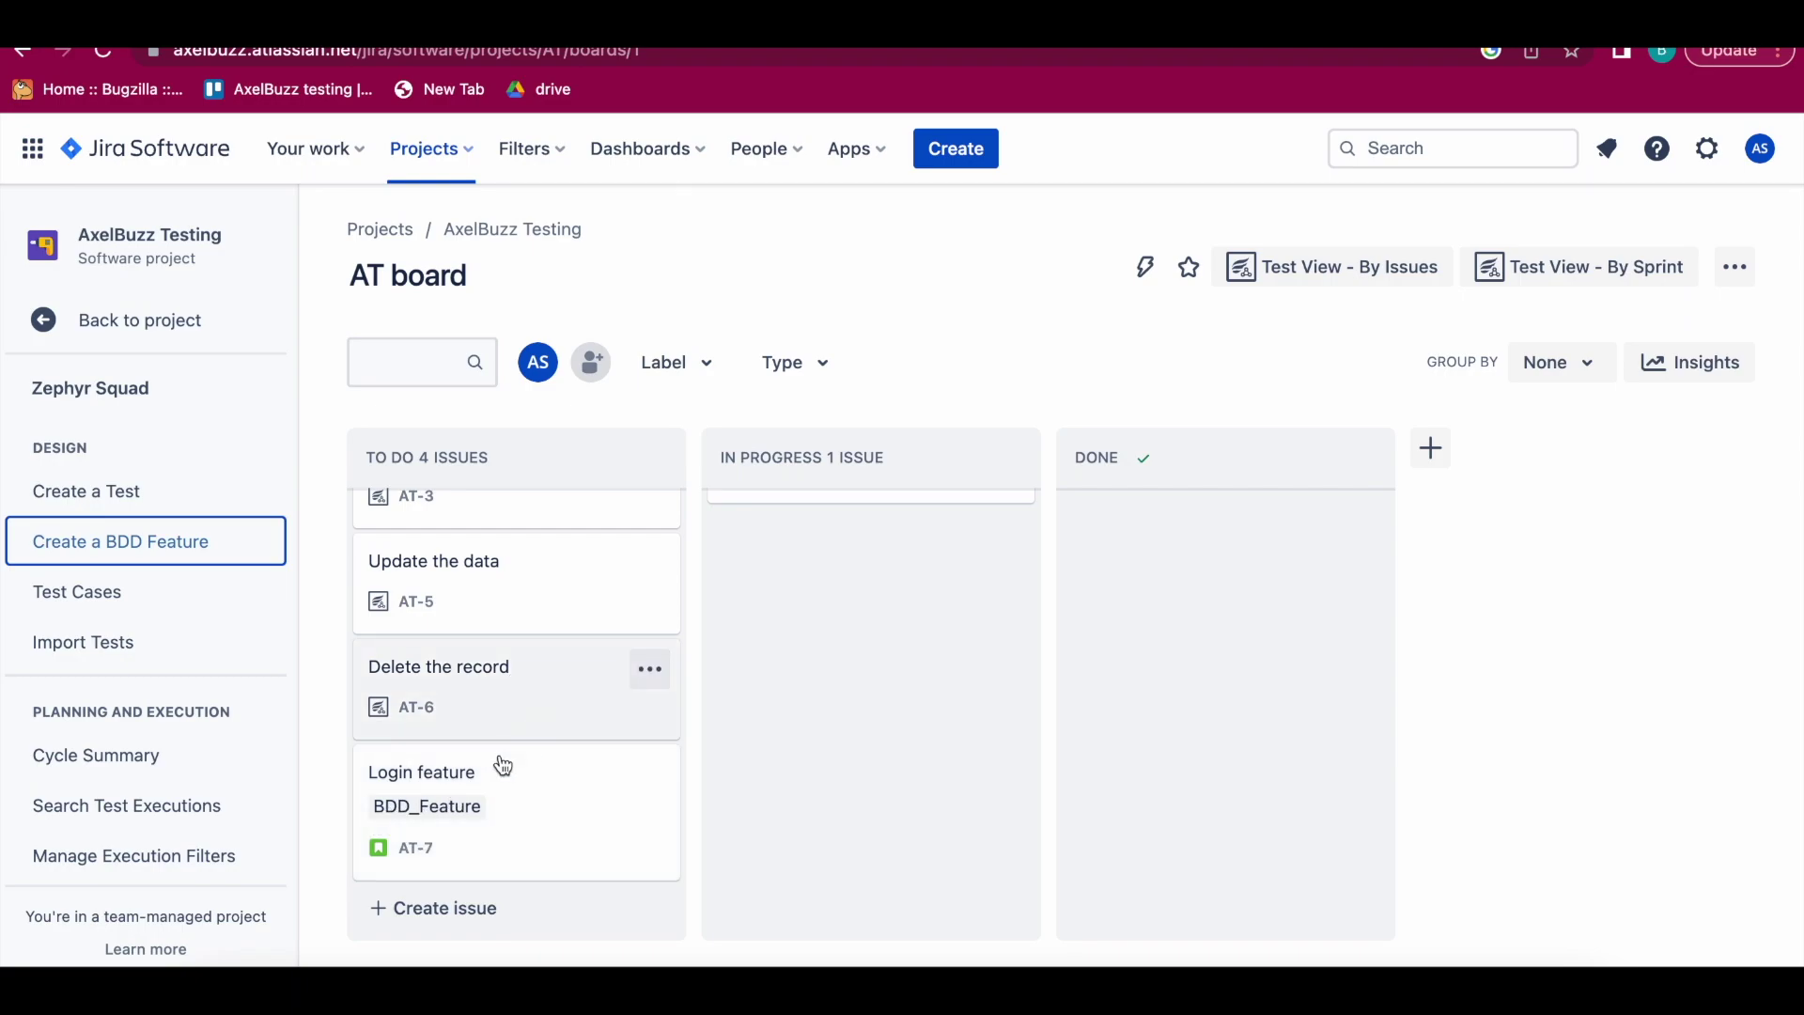
{"action": "left_click", "coordinate": [446, 788]}
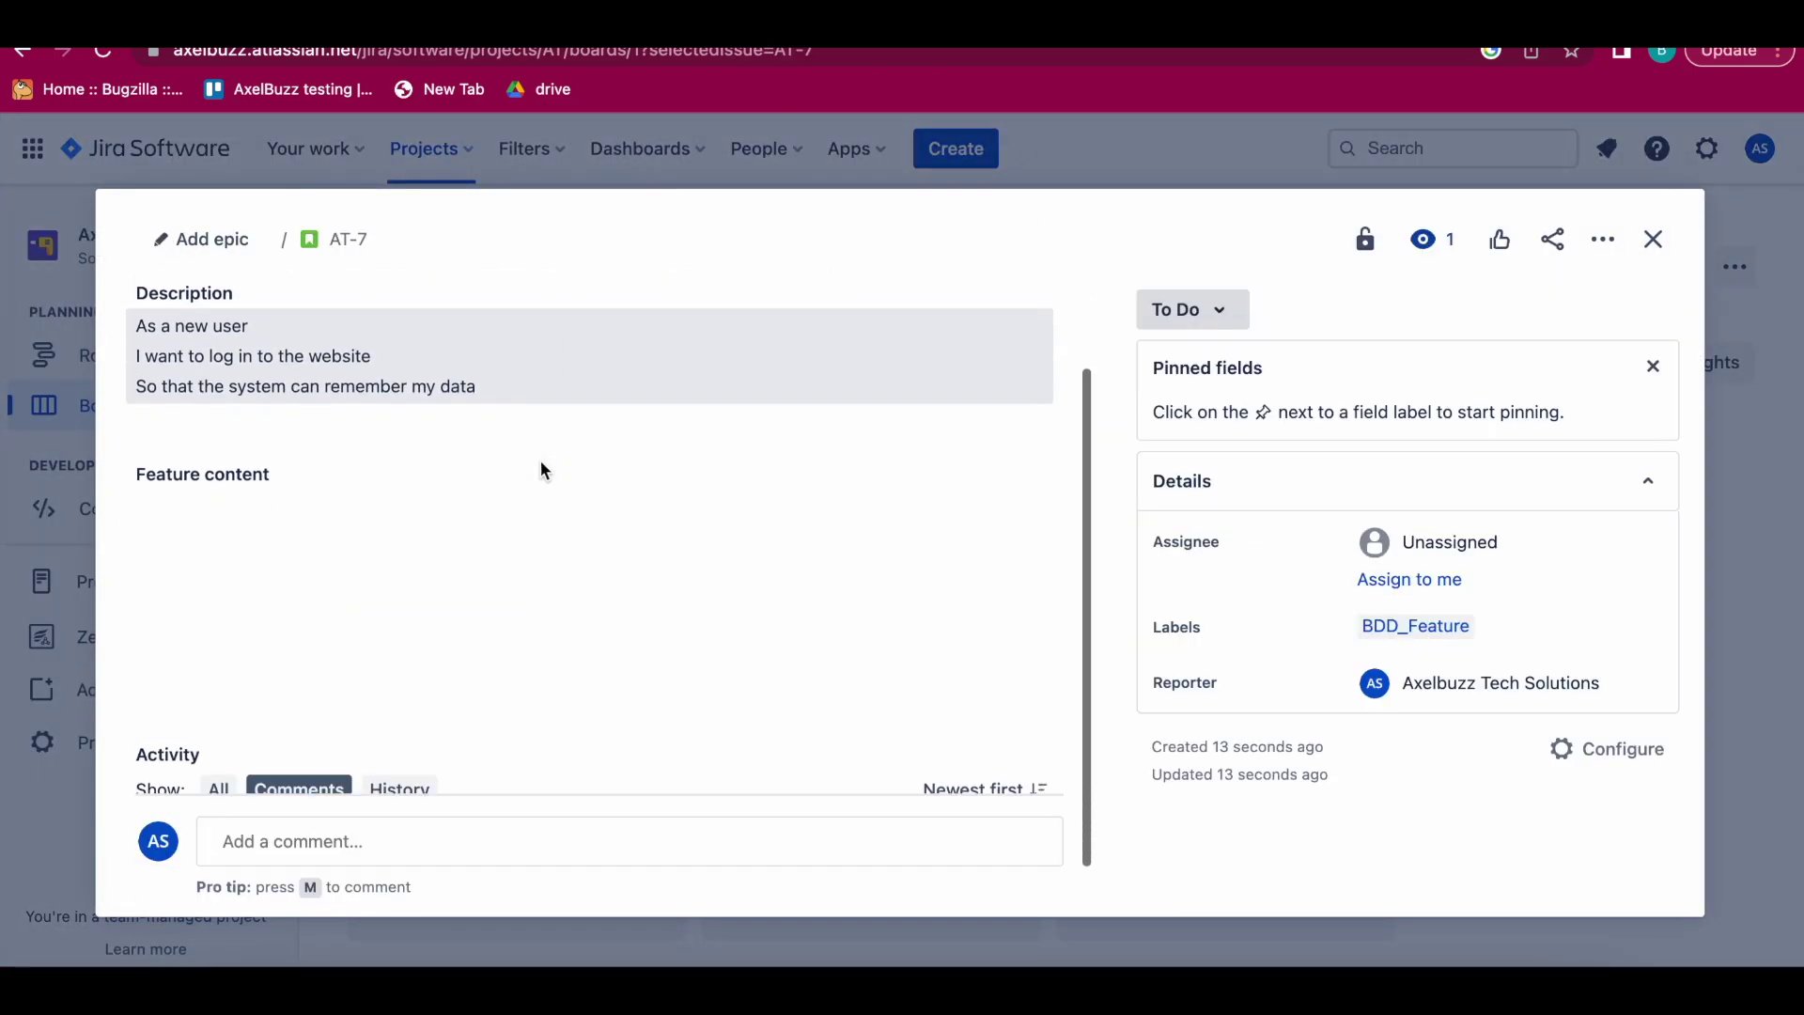
{"action": "scroll", "coordinate": [541, 467], "scroll_direction": "down", "scroll_amount": 1}
{"action": "scroll", "coordinate": [541, 467], "scroll_direction": "up", "scroll_amount": 2}
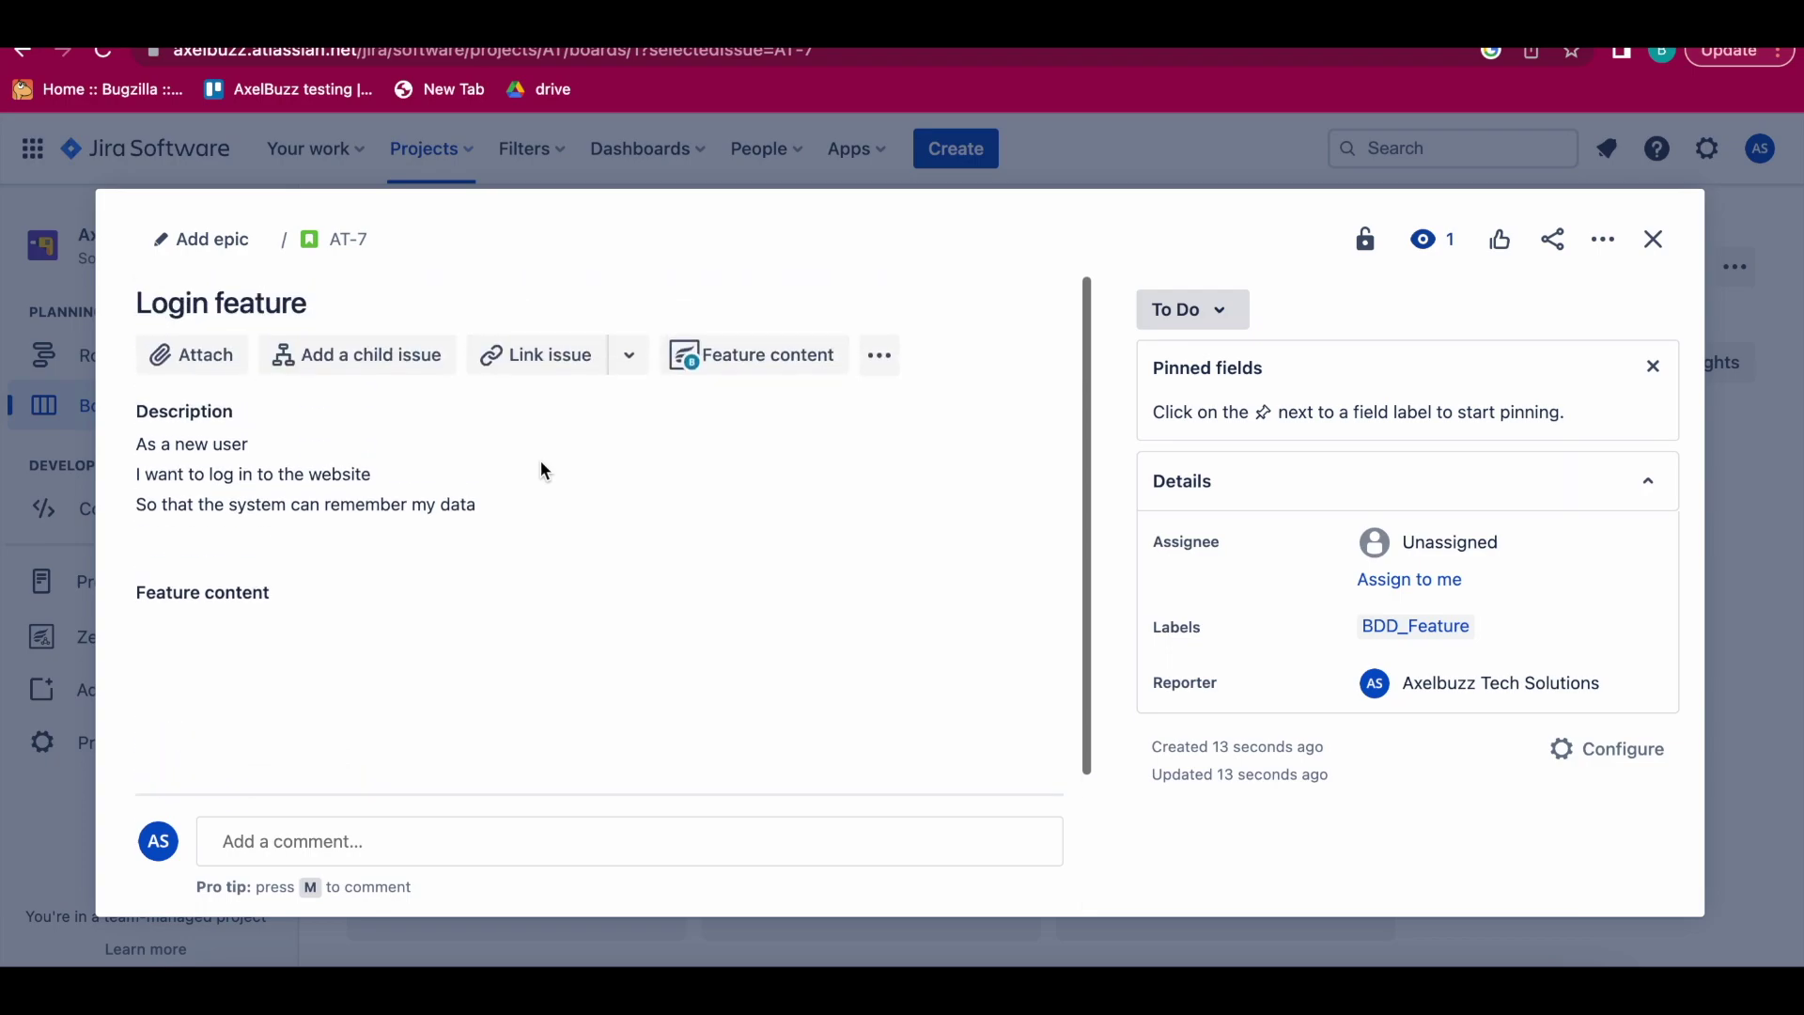
{"action": "left_click", "coordinate": [725, 374]}
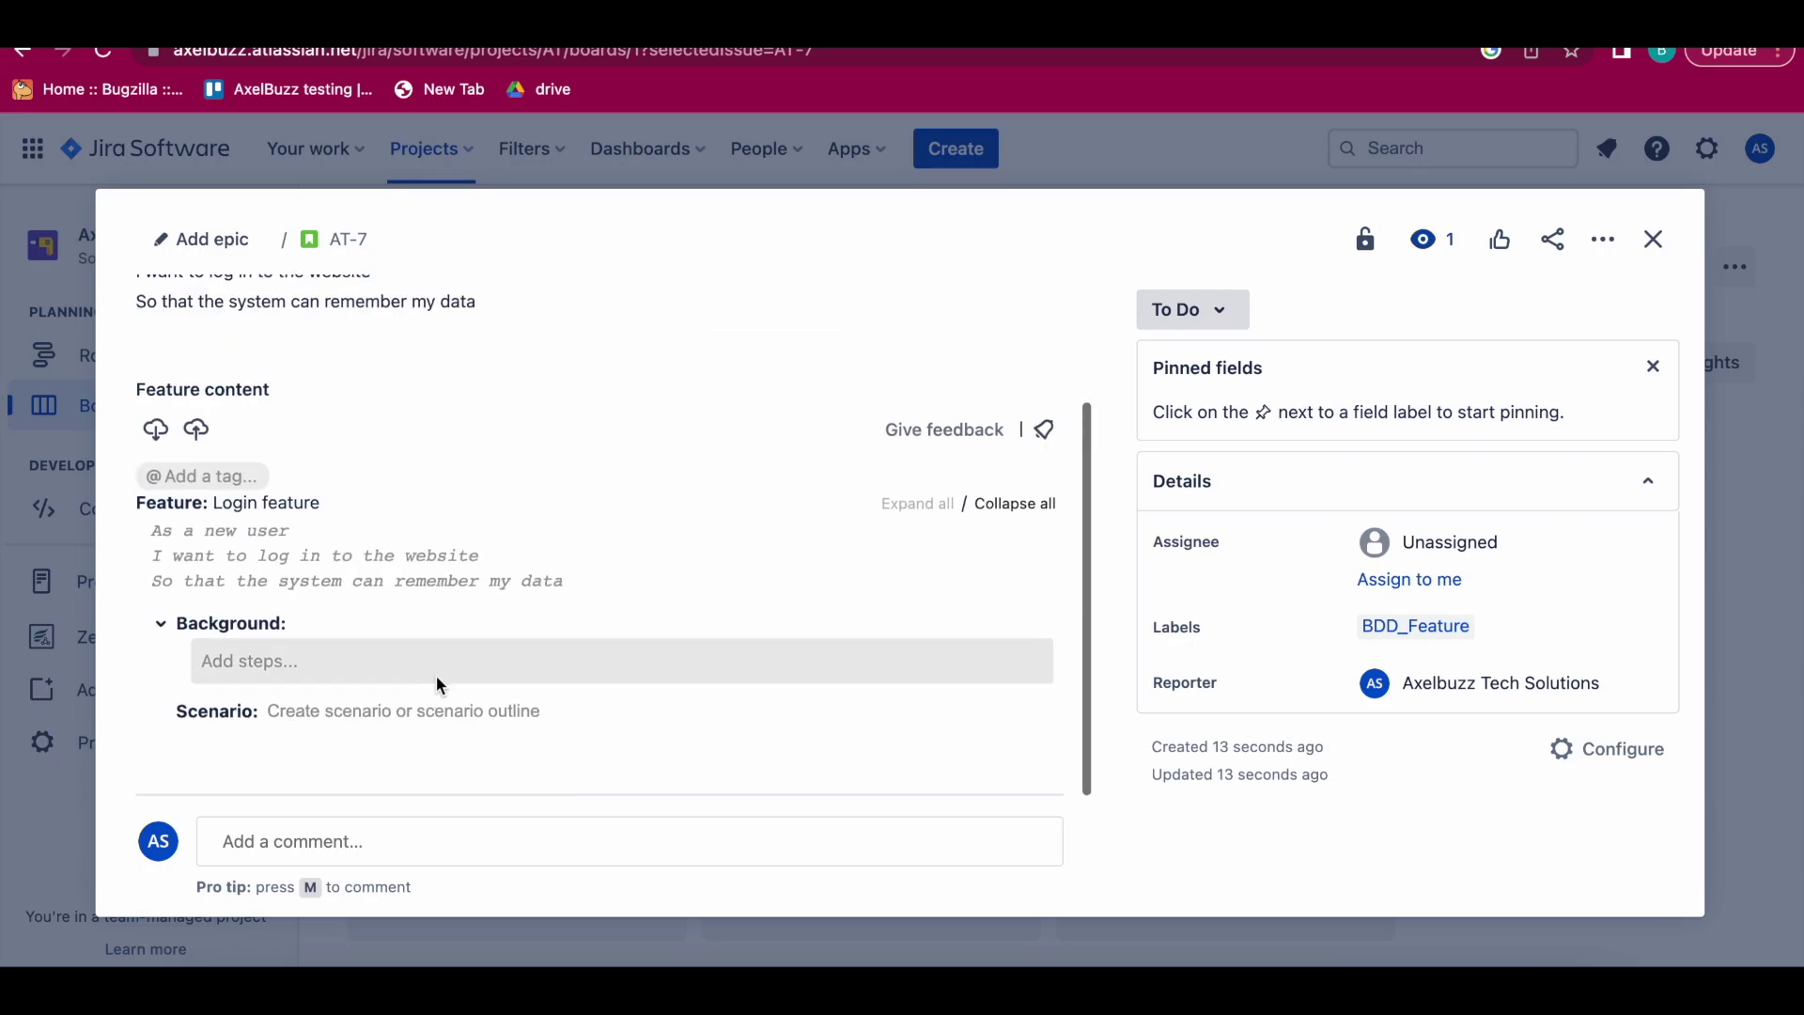
{"action": "scroll", "coordinate": [436, 675], "scroll_direction": "down", "scroll_amount": 2}
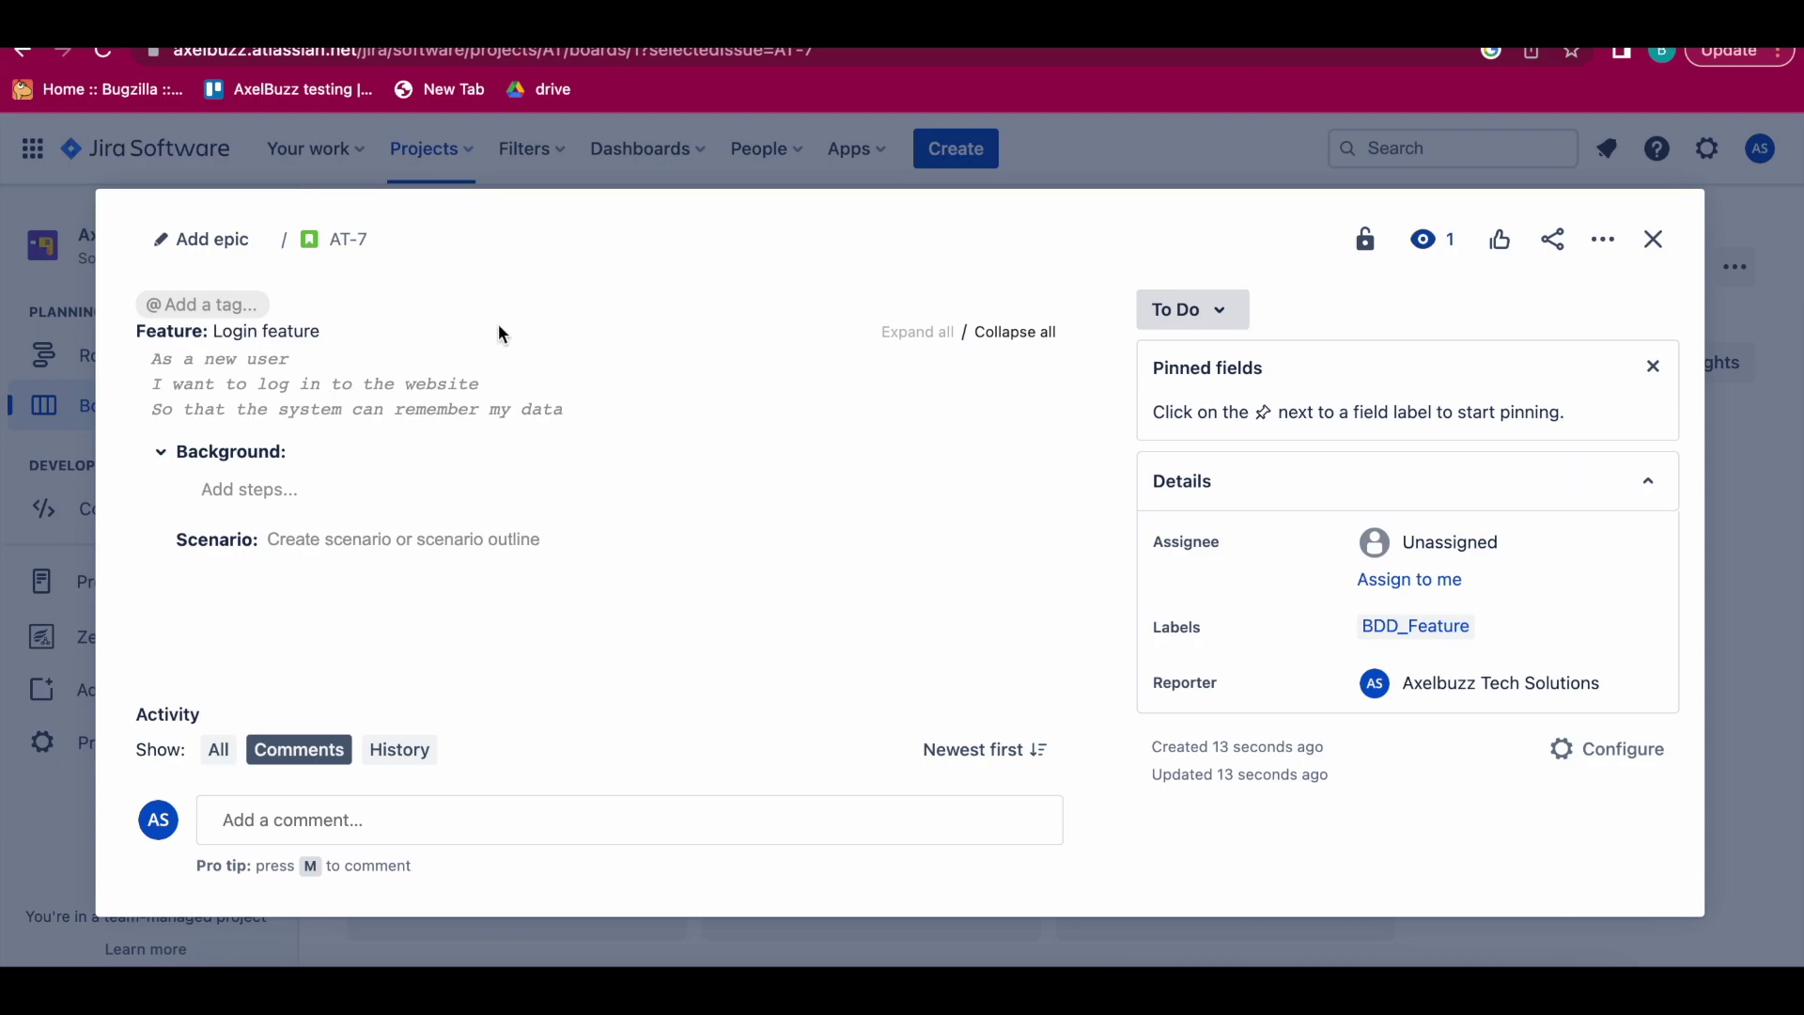
Step: Add a scenario titled "Successful Log in to the website" to the Login feature, copying the Scenario #1 title from the BDD test feature document
{"action": "double_click", "coordinate": [216, 540]}
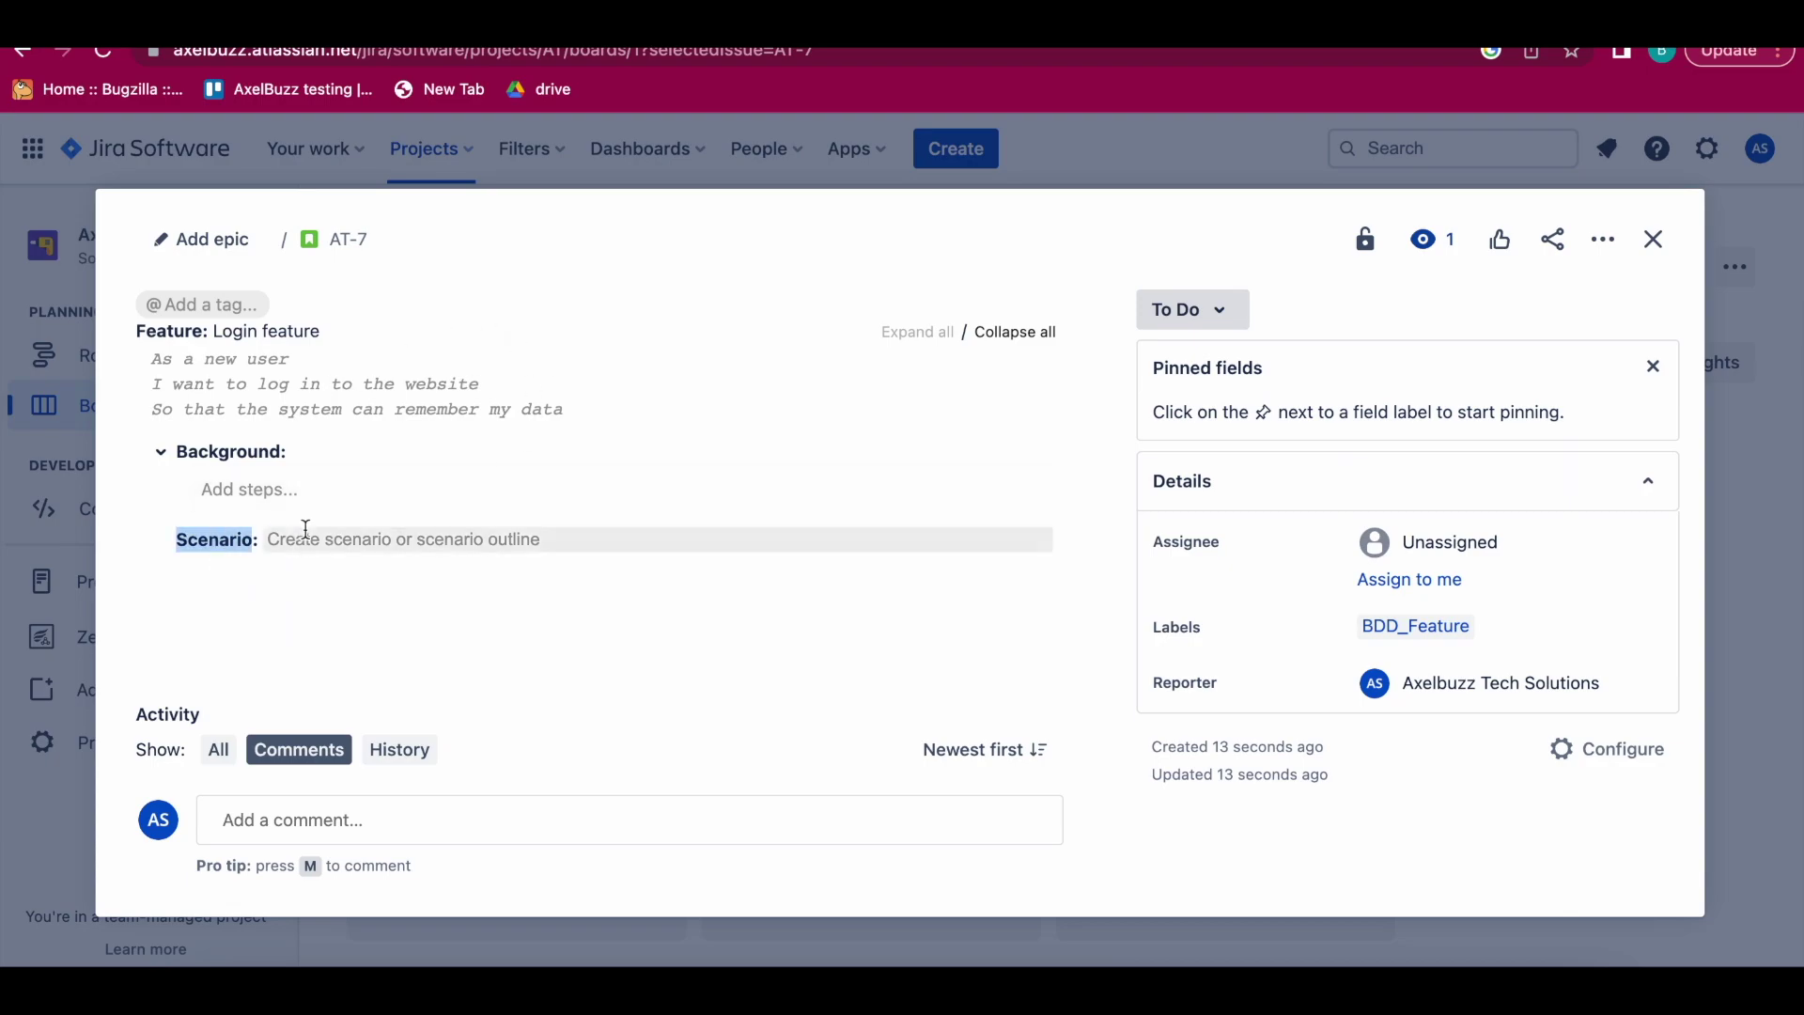
{"action": "left_click", "coordinate": [303, 536]}
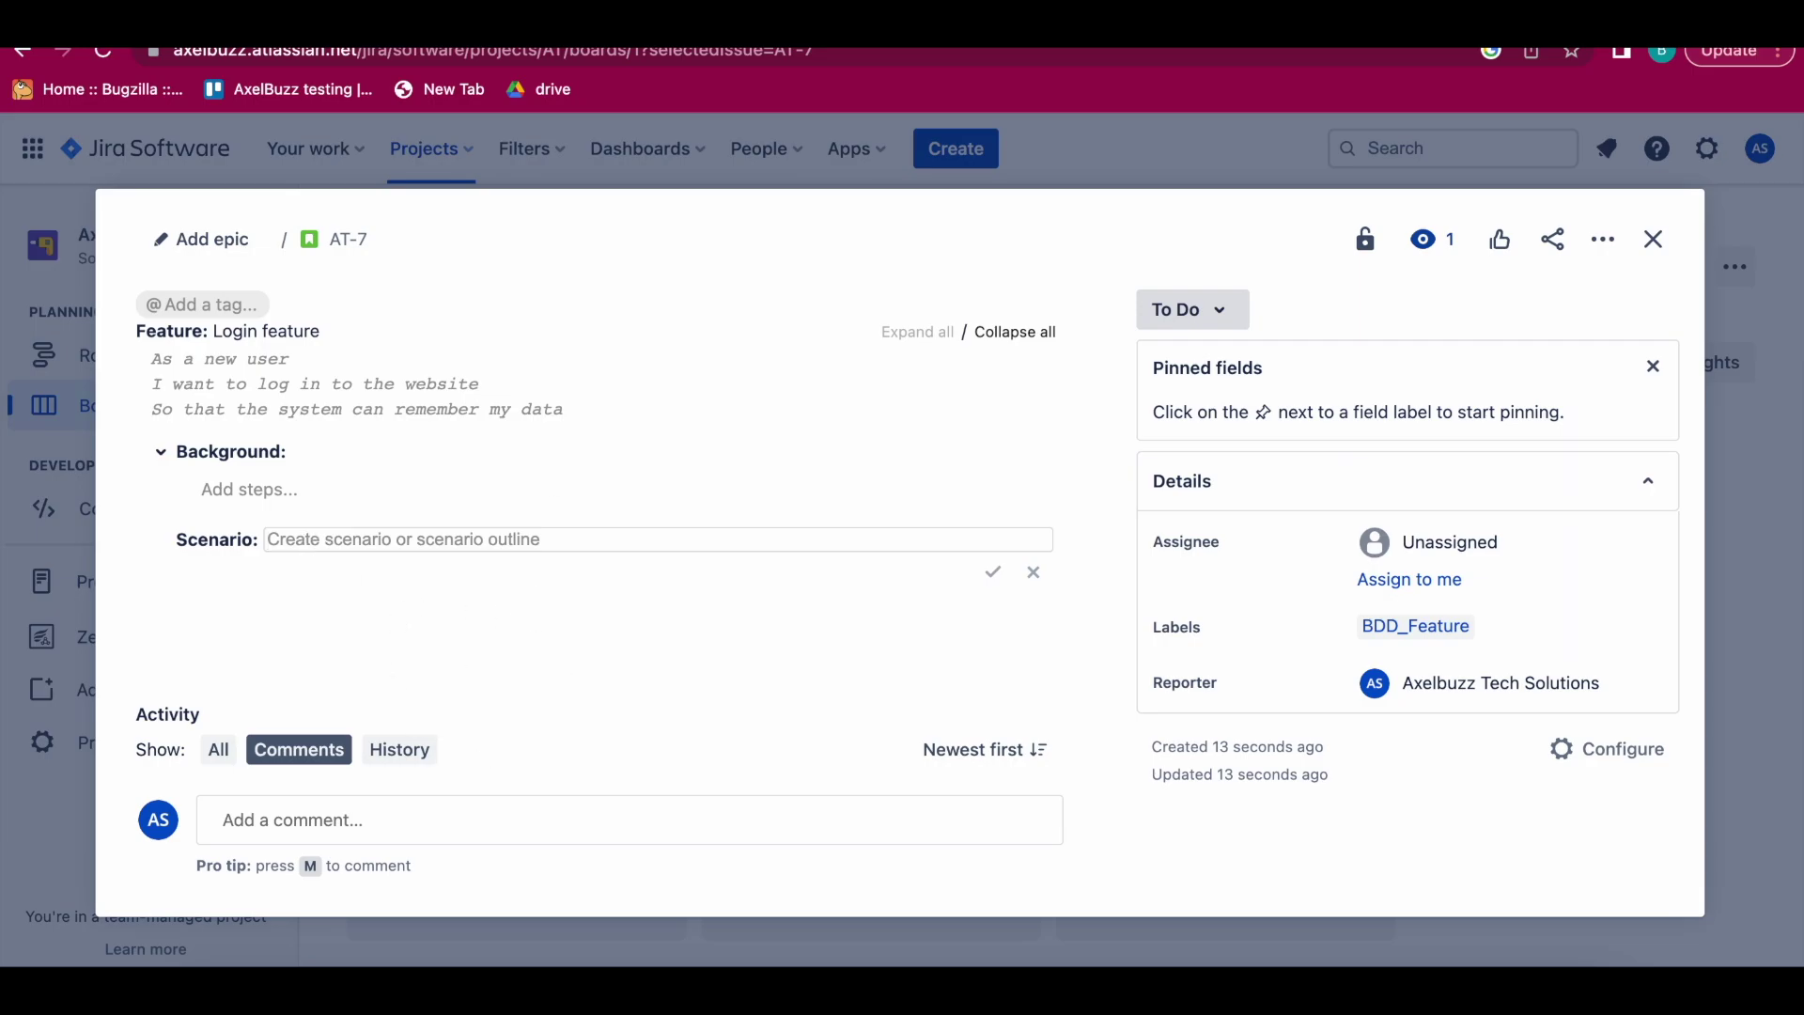
{"action": "left_click", "coordinate": [414, 13]}
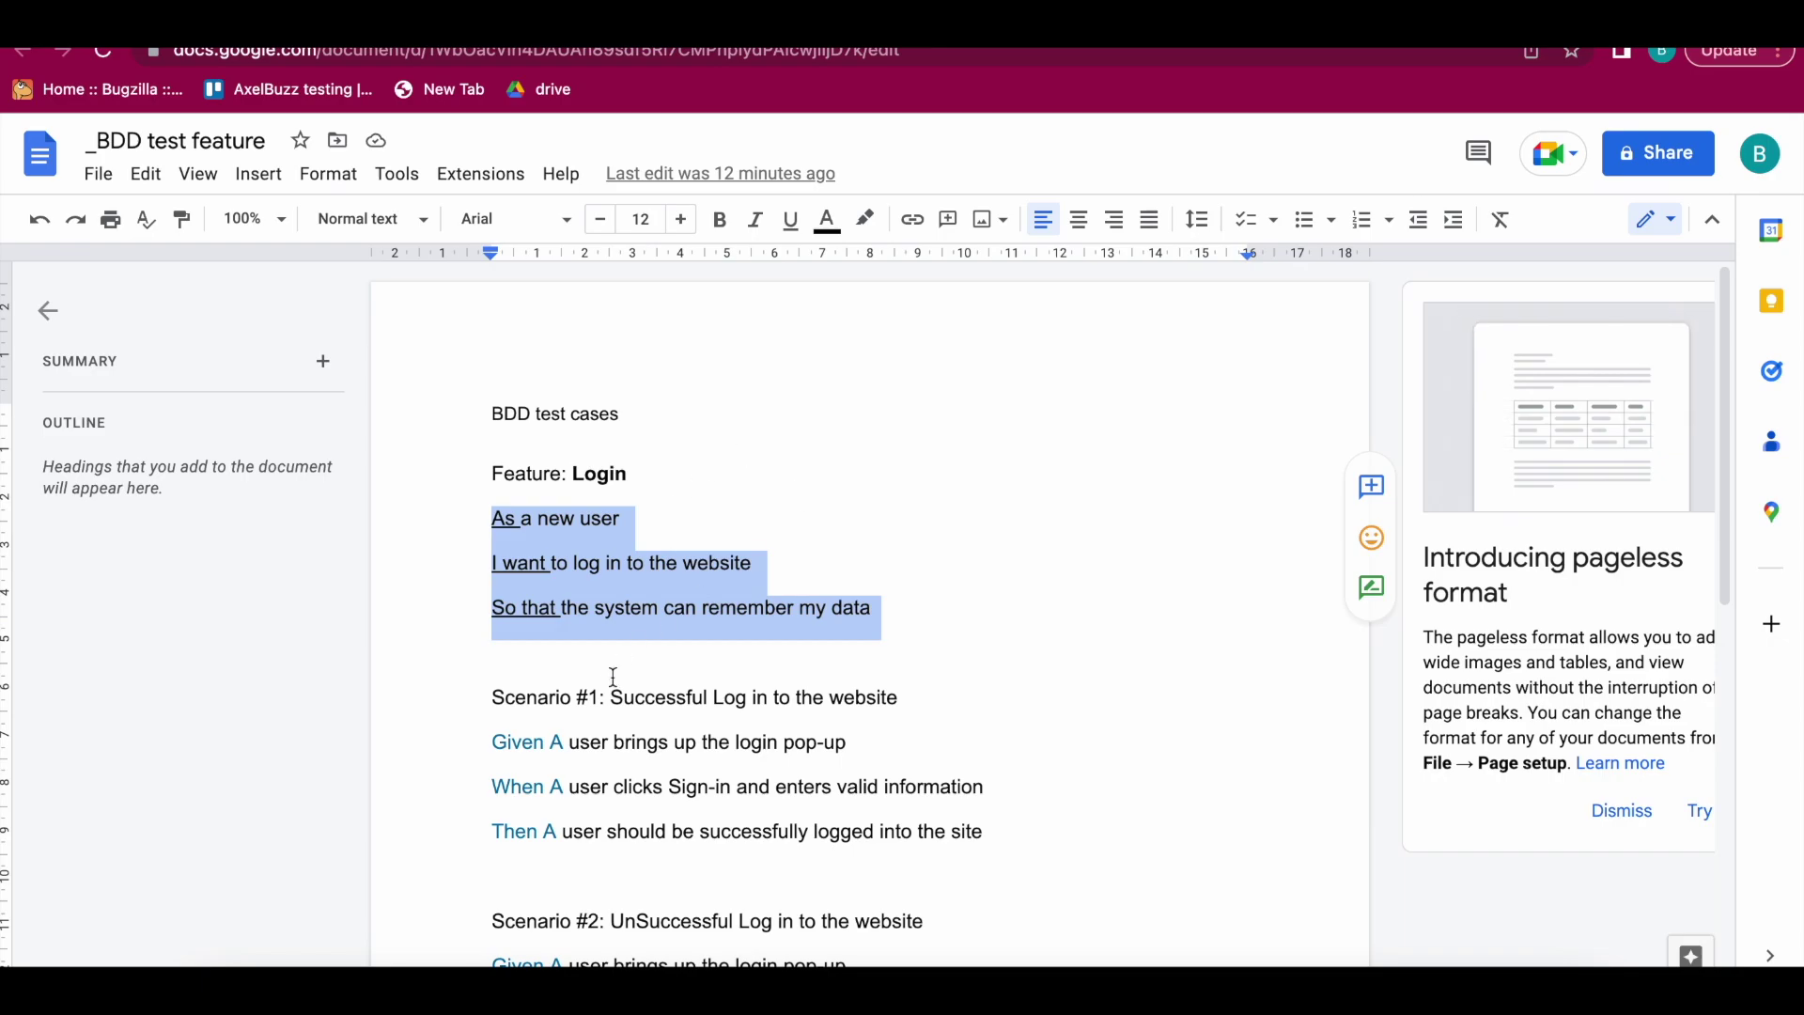
{"action": "left_click_drag", "start_coordinate": [612, 700], "coordinate": [902, 706]}
{"action": "key", "text": "ctrl+c"}
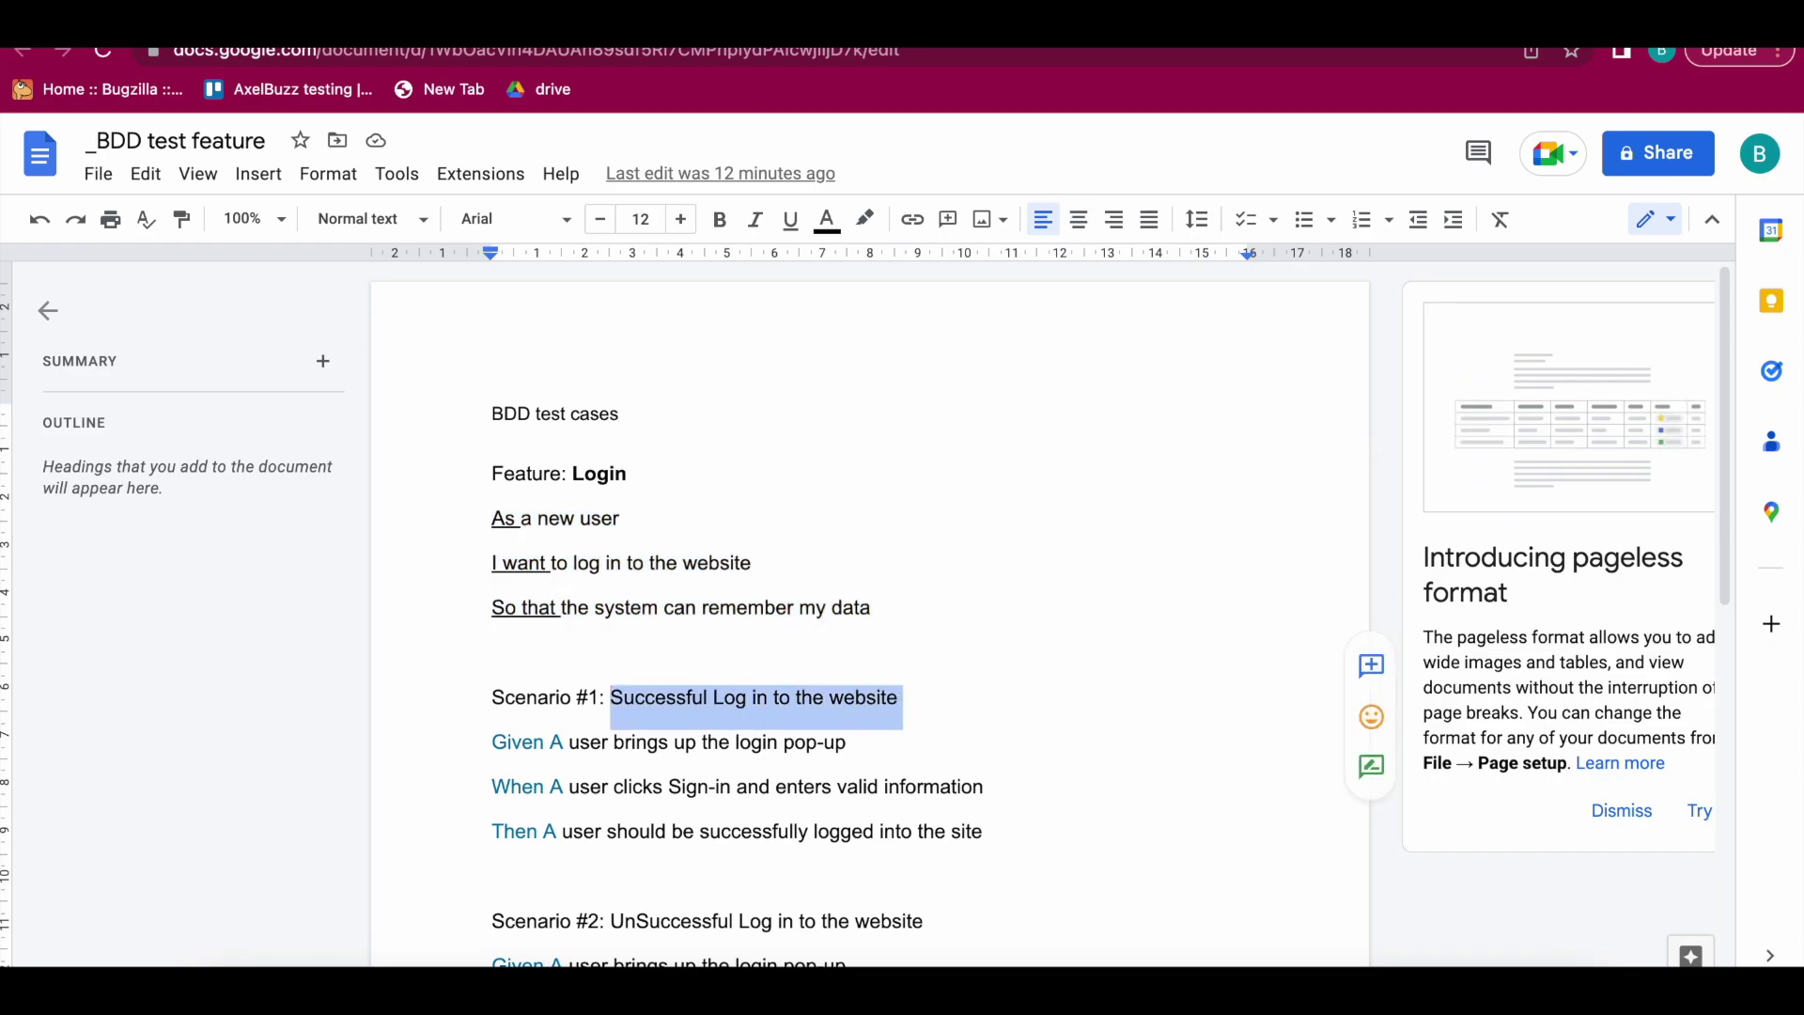
{"action": "left_click", "coordinate": [588, 14]}
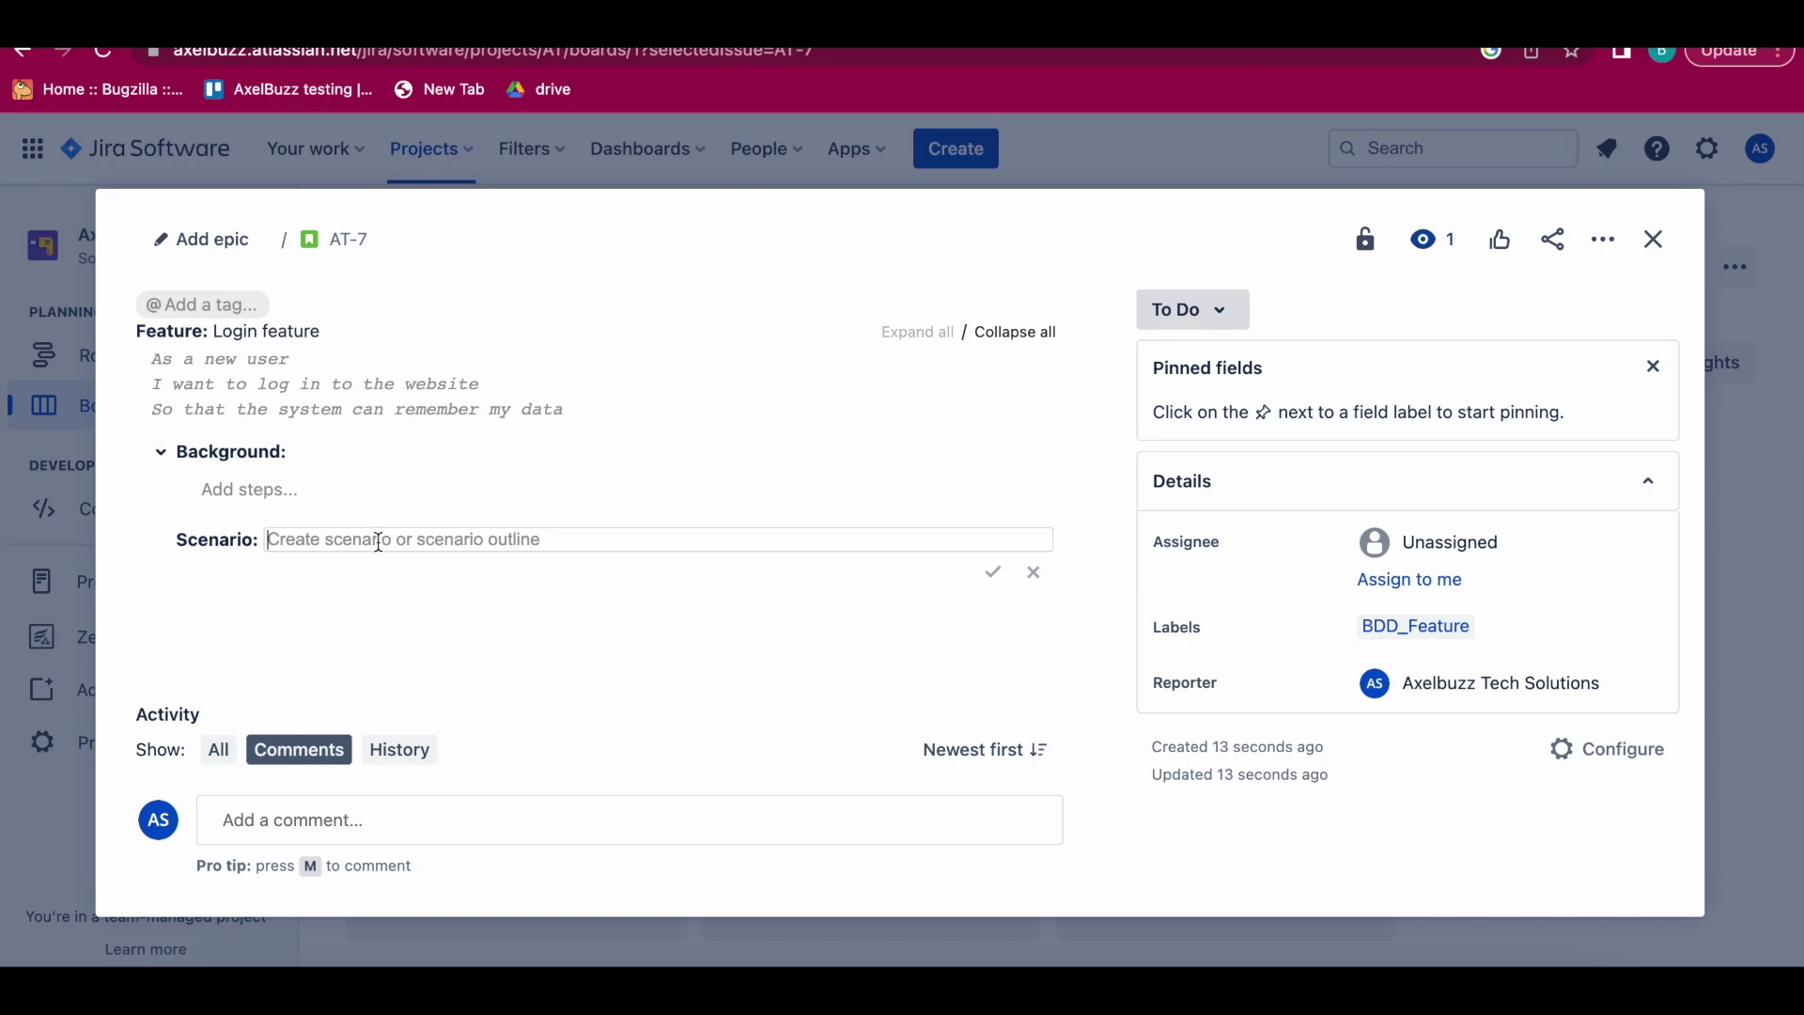
{"action": "left_click", "coordinate": [379, 543]}
{"action": "key", "text": "ctrl+v"}
{"action": "left_click", "coordinate": [993, 571]}
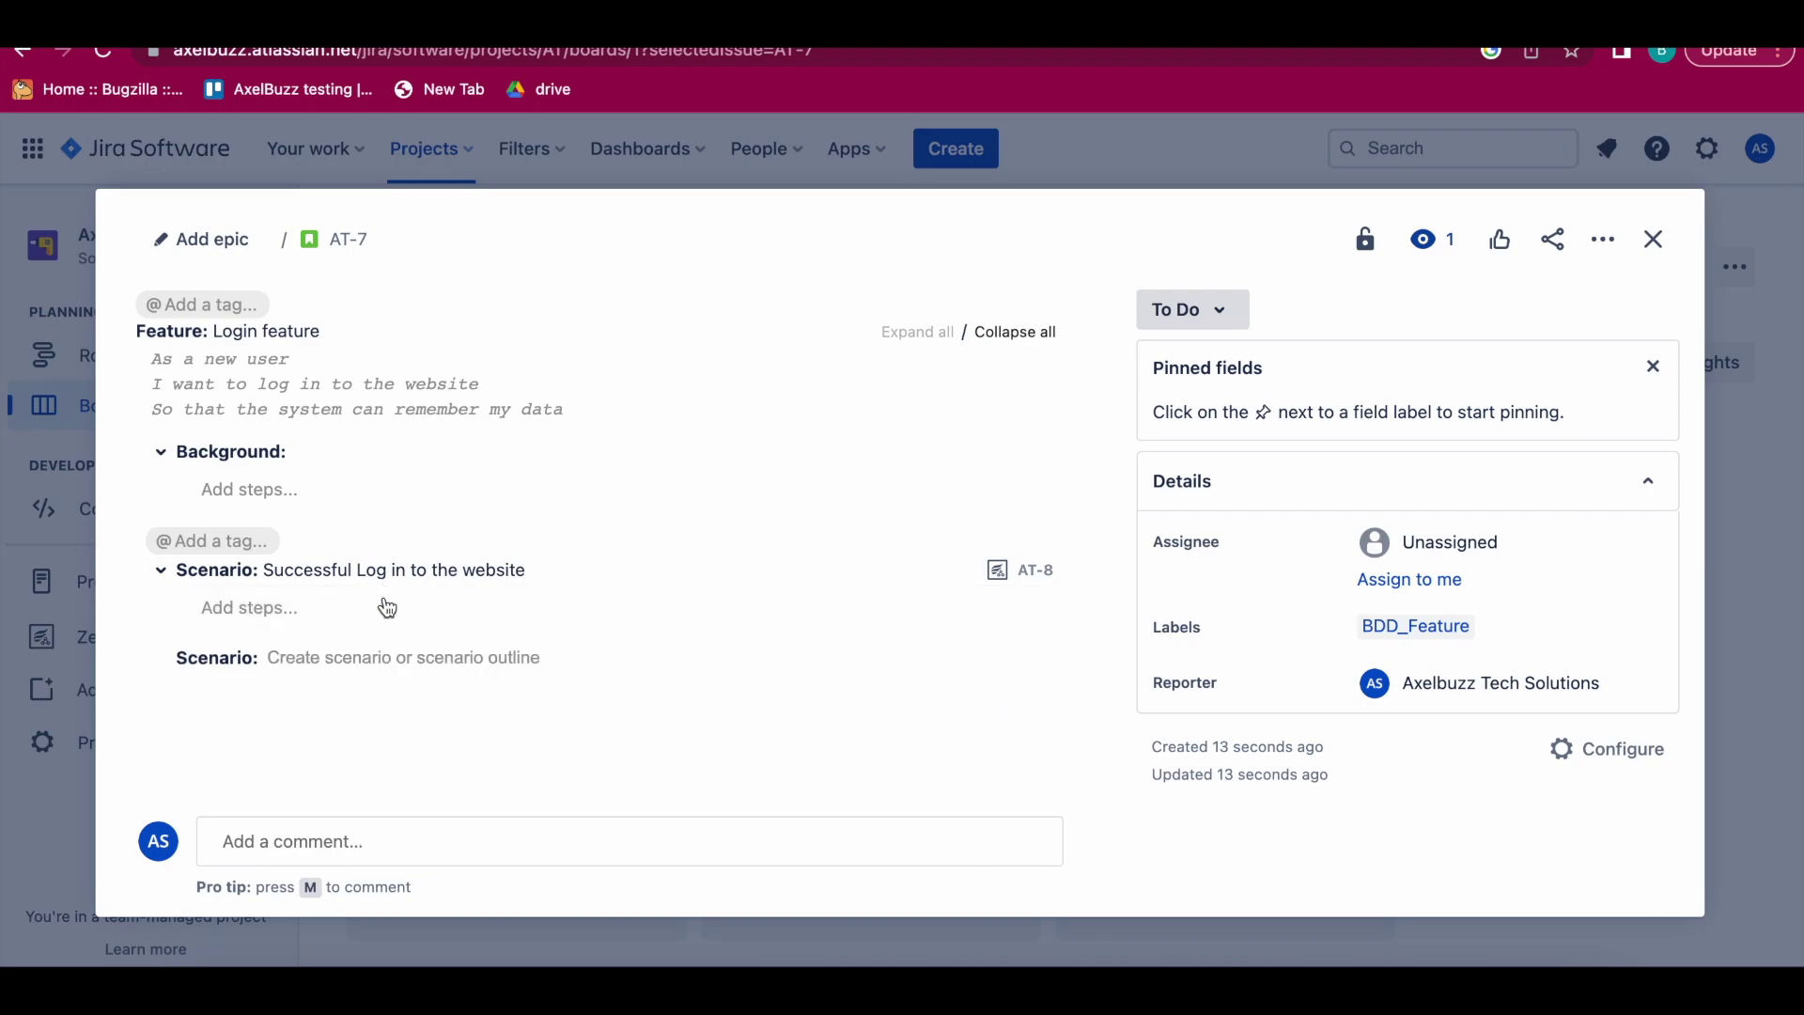
Step: Copy Scenario #1's Given, When and Then lines from the BDD document into the successful login scenario, remove the trailing blank line and save
{"action": "left_click", "coordinate": [338, 657]}
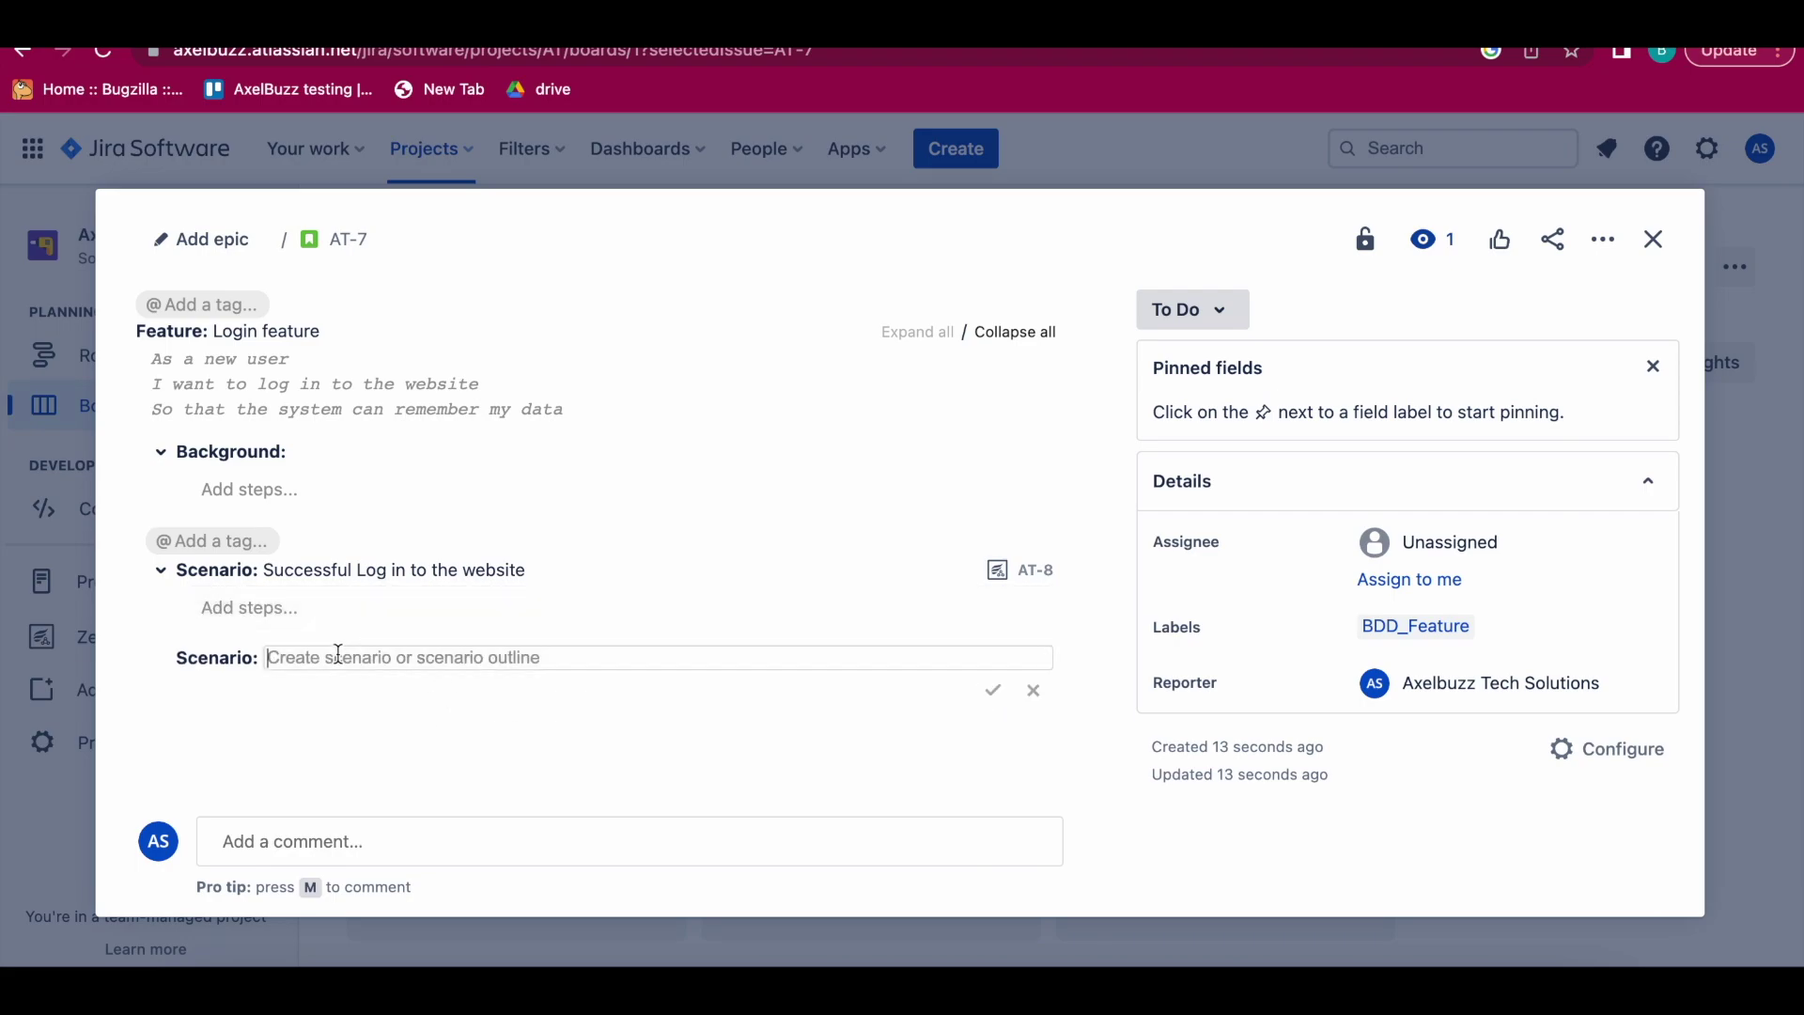
{"action": "left_click", "coordinate": [331, 605]}
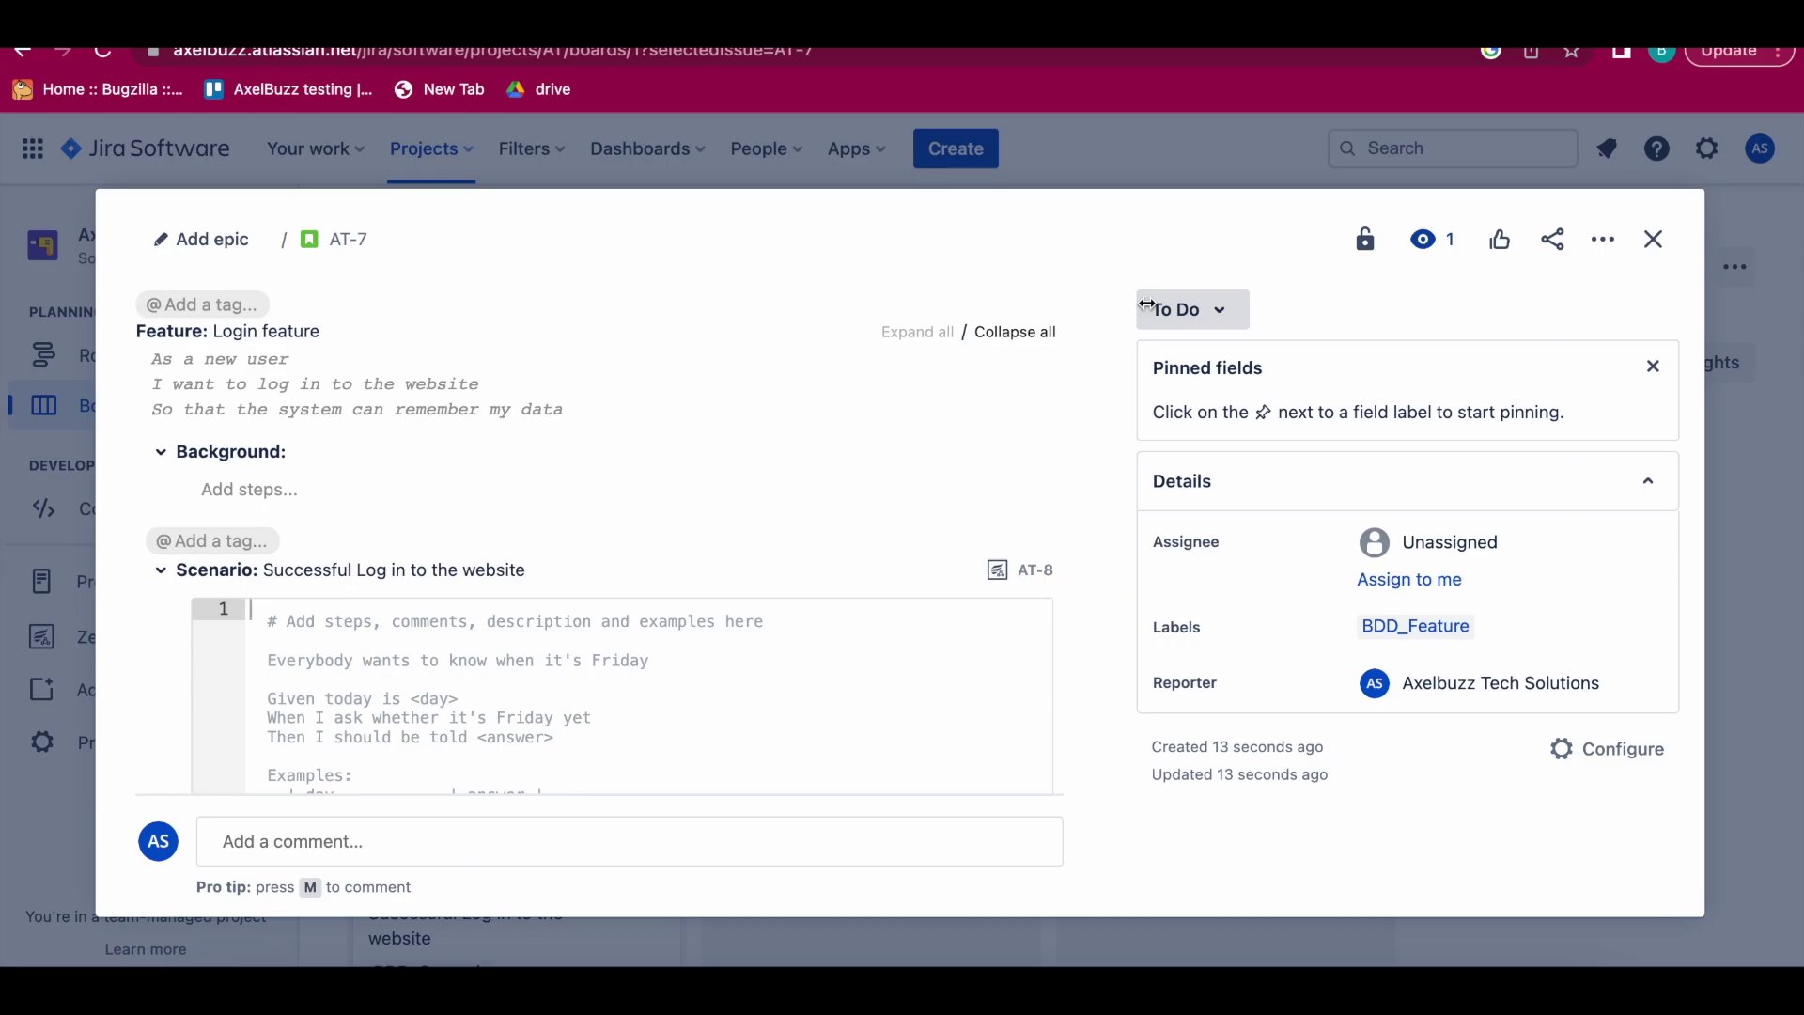
{"action": "key", "text": "ctrl+Tab"}
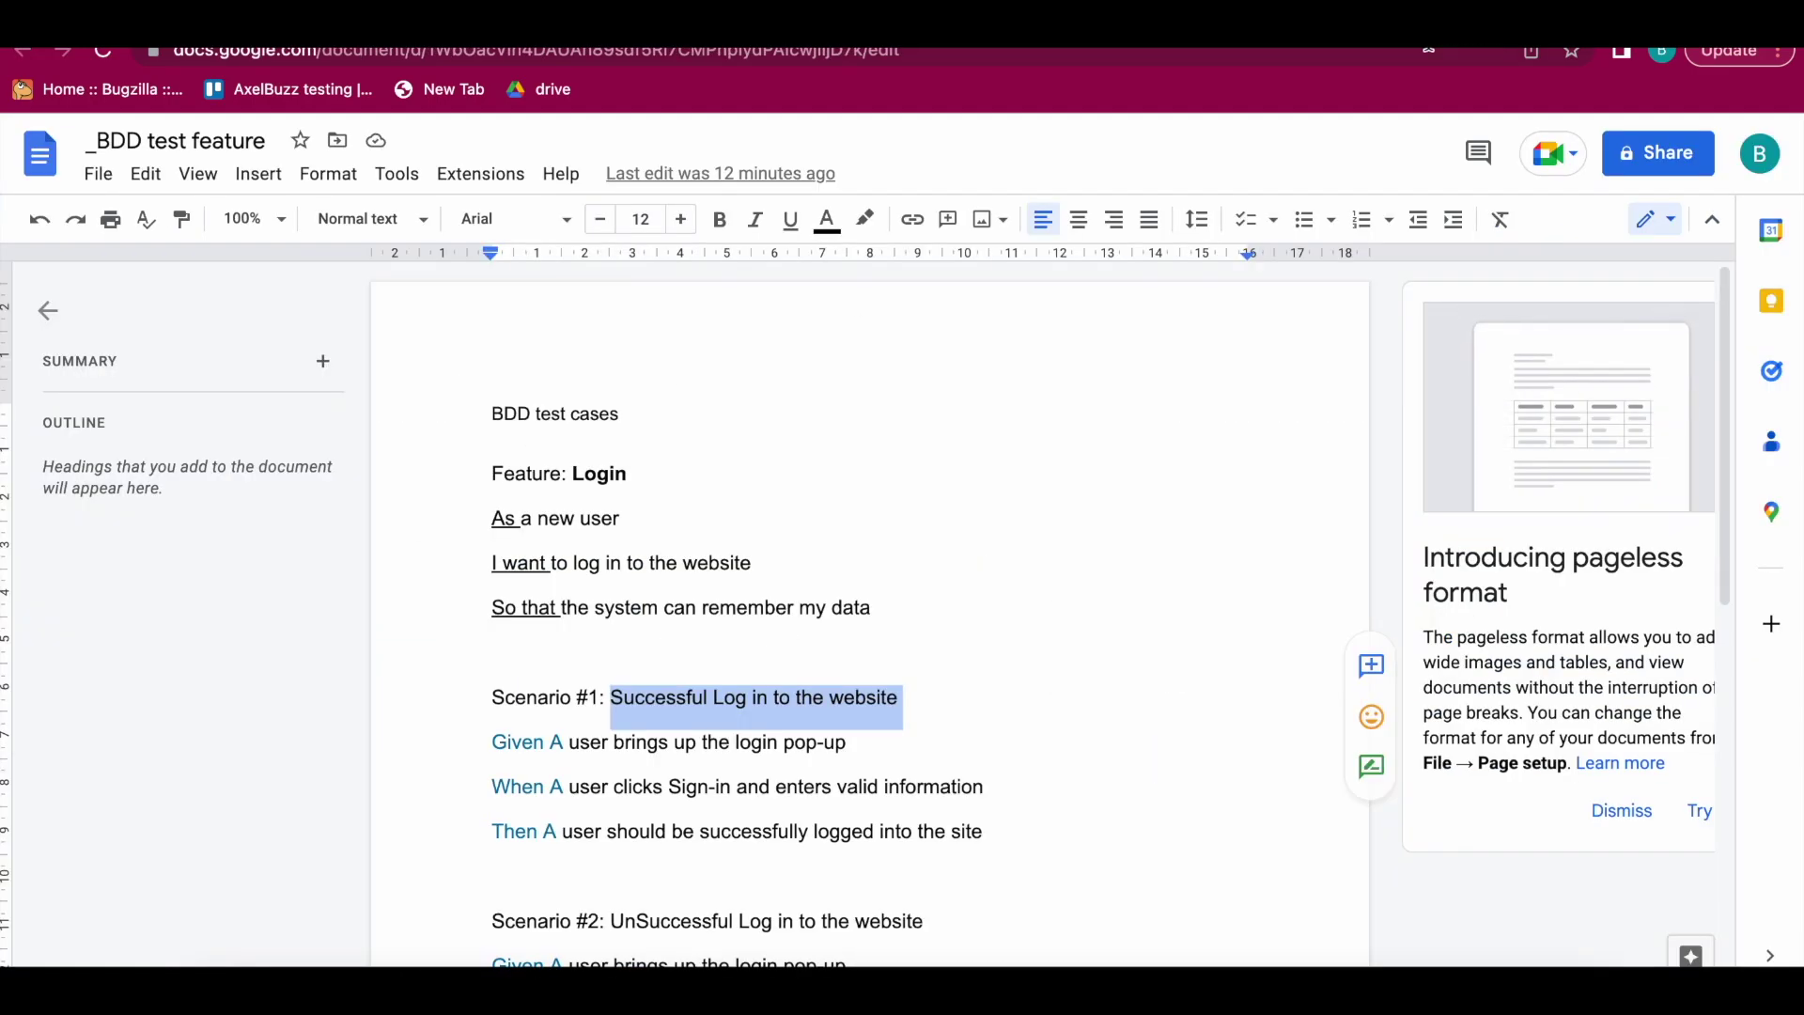
{"action": "scroll", "coordinate": [696, 668], "scroll_direction": "down", "scroll_amount": 2}
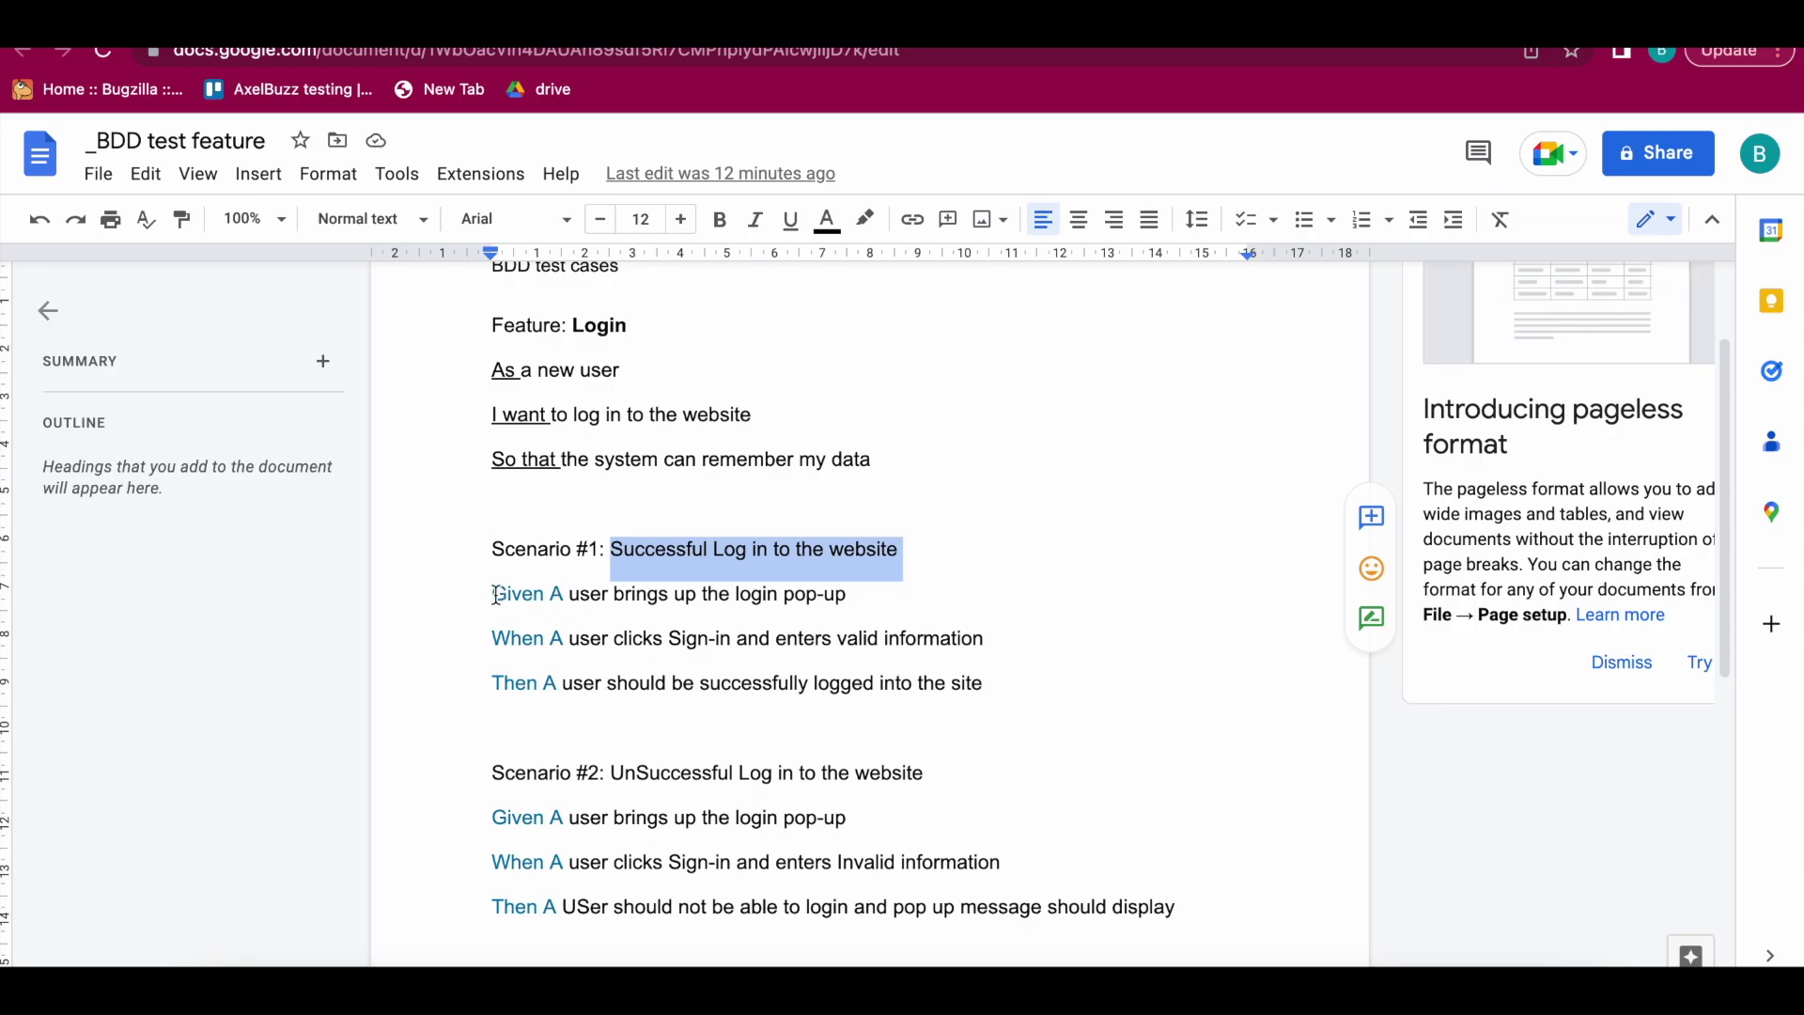
{"action": "left_click_drag", "start_coordinate": [496, 596], "coordinate": [995, 696]}
{"action": "key", "text": "ctrl+c"}
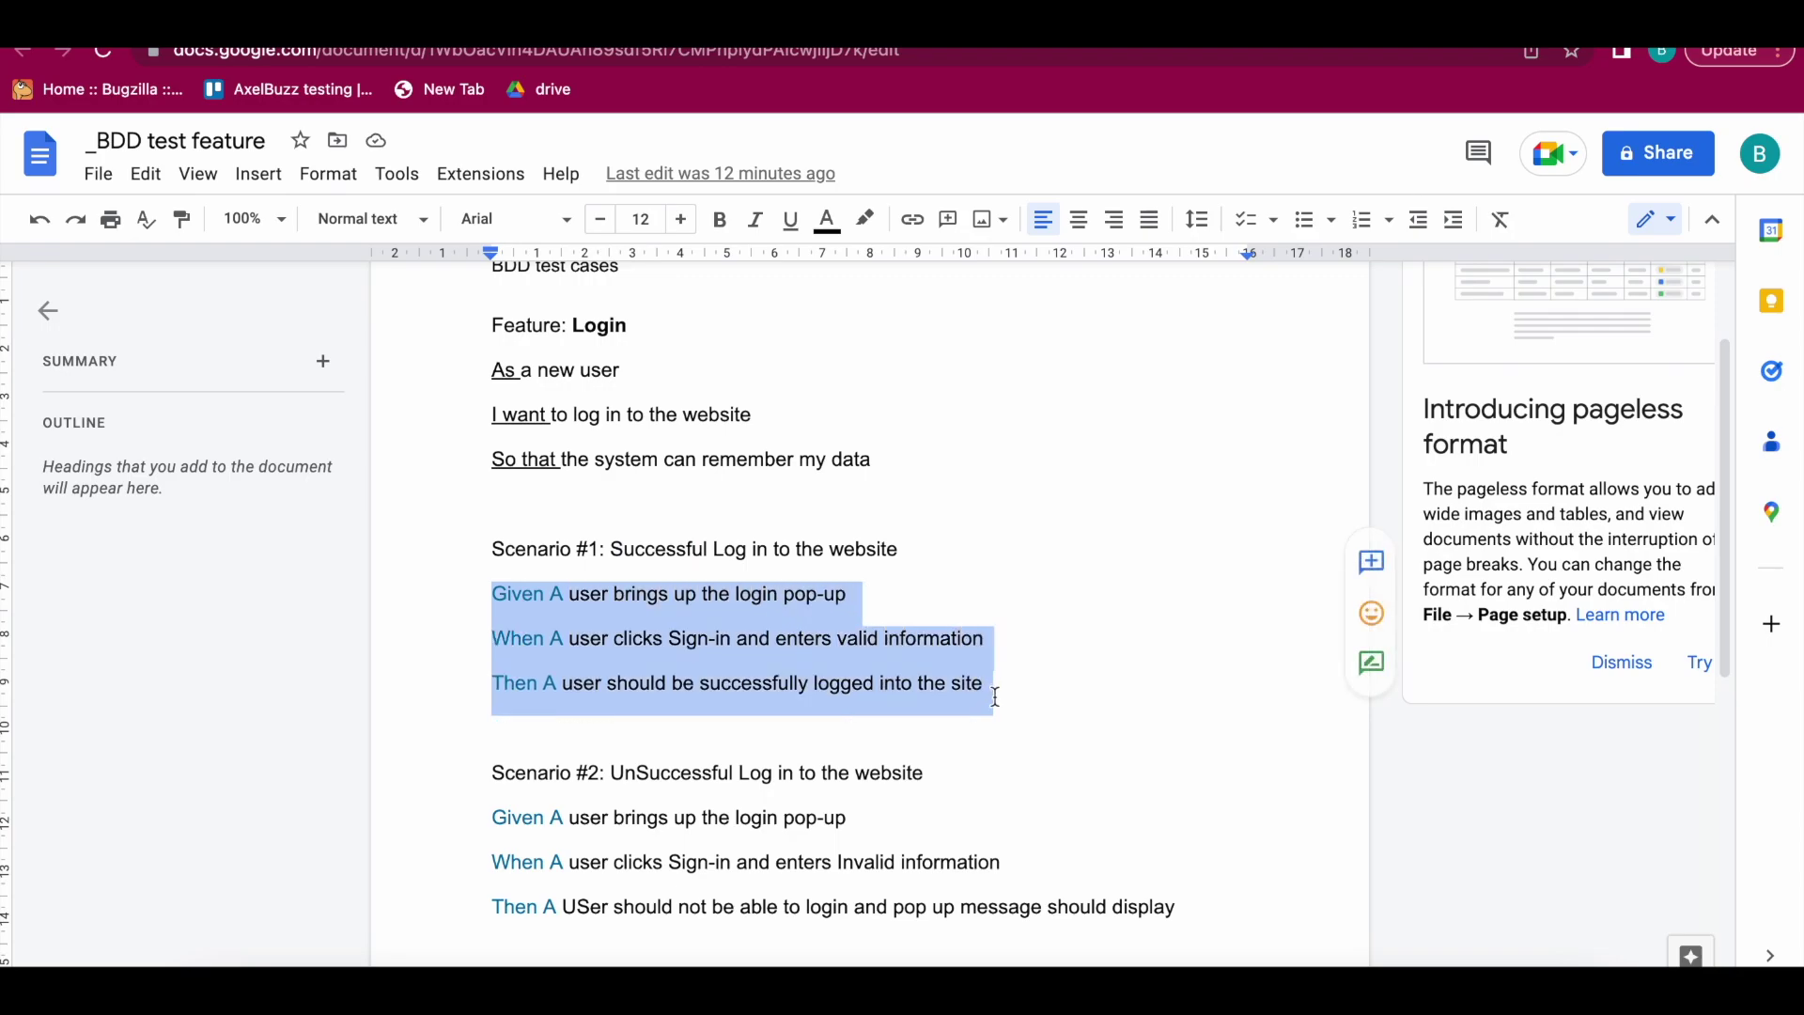
{"action": "left_click", "coordinate": [526, 21]}
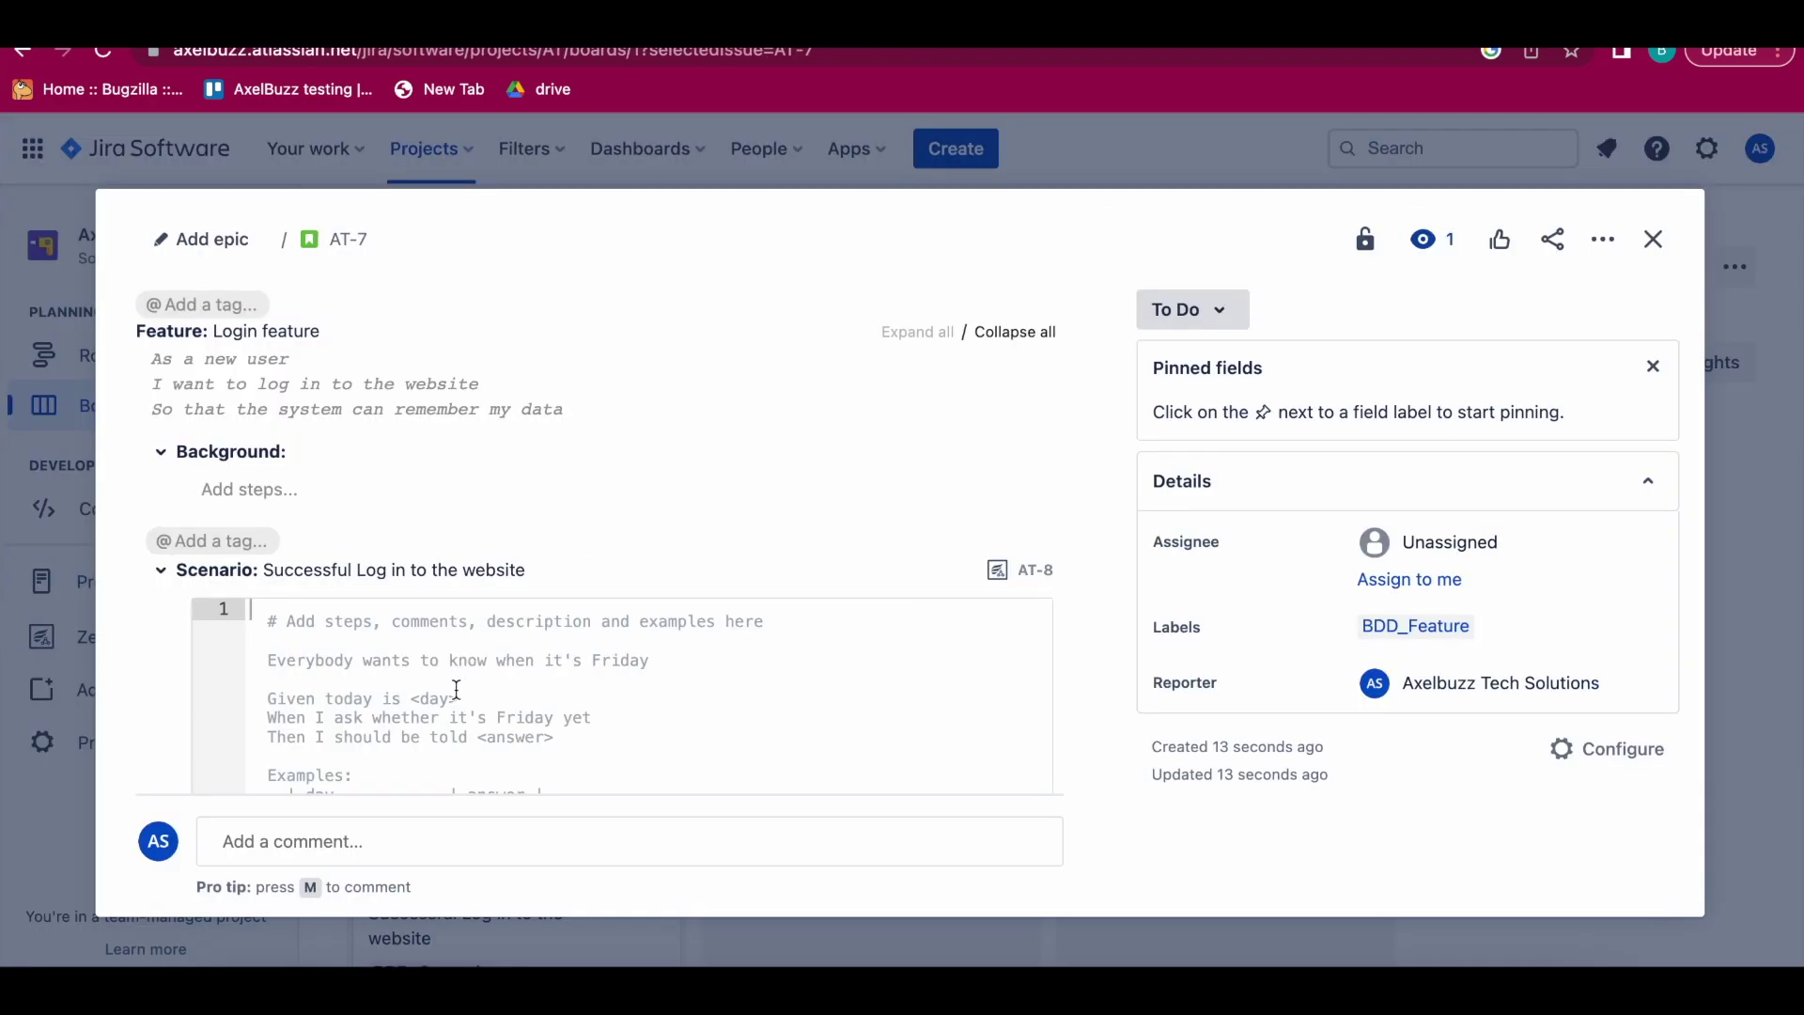
{"action": "key", "text": "ctrl+v"}
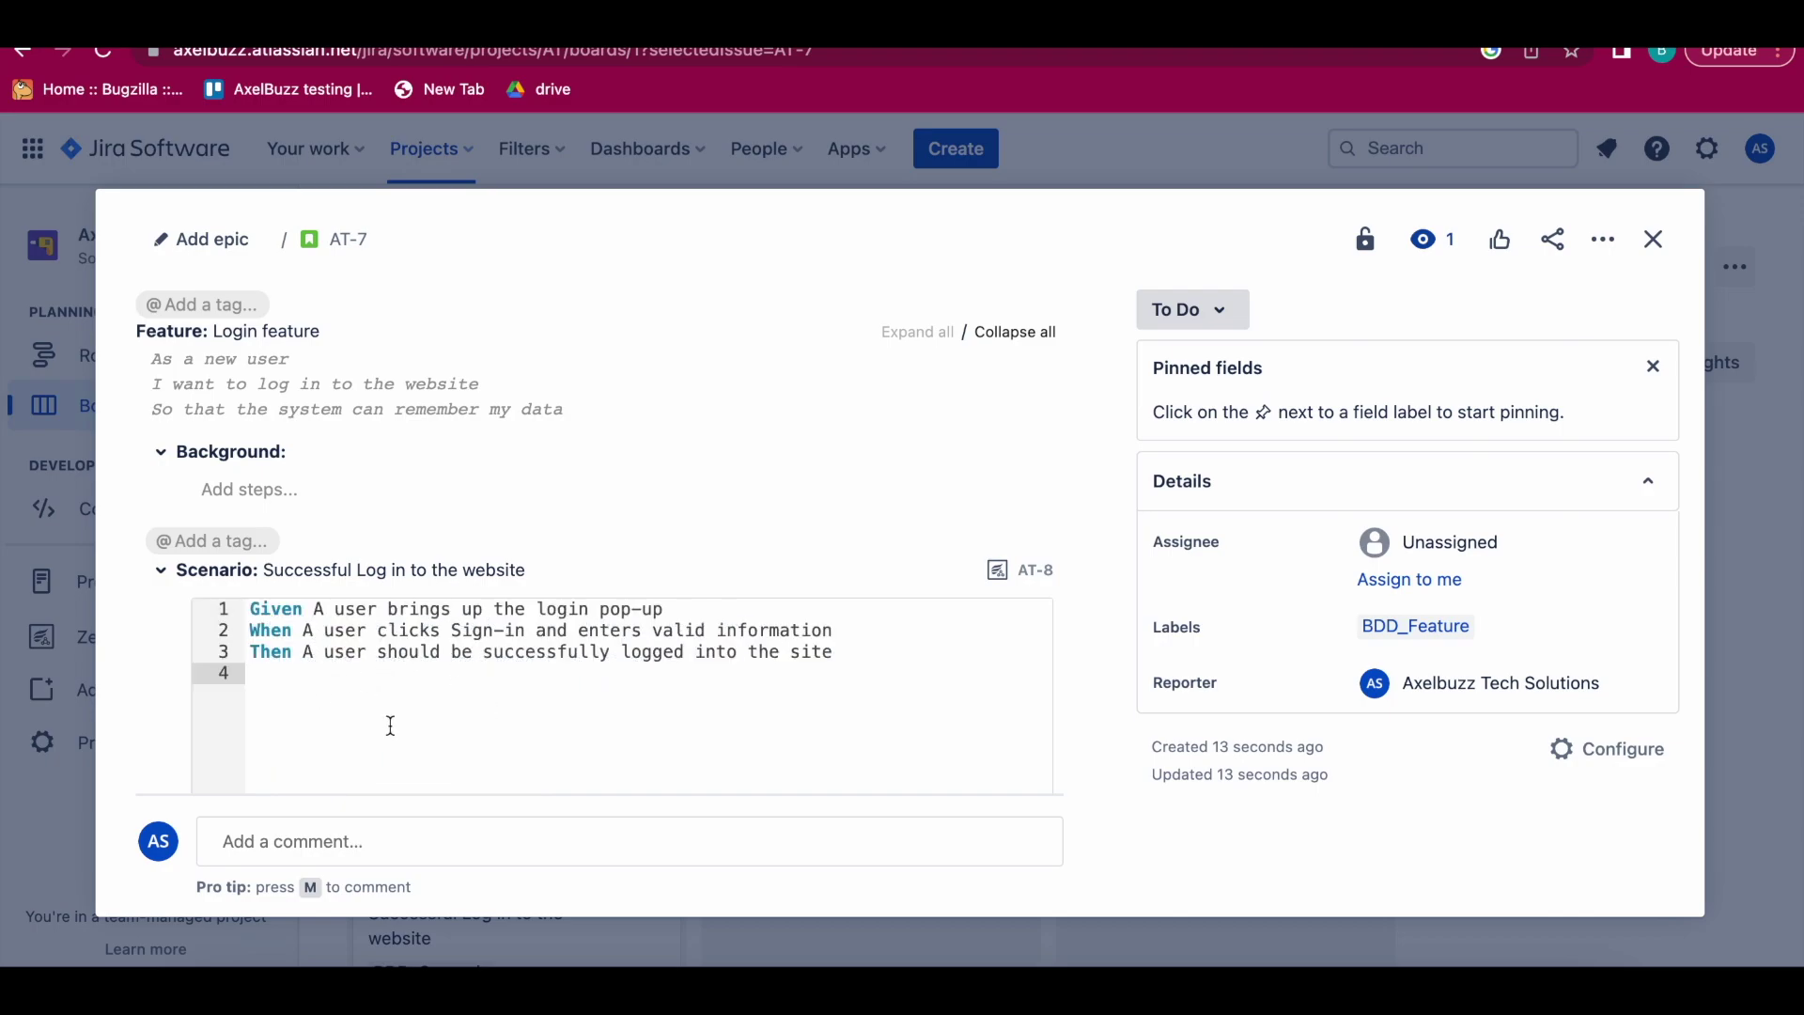
{"action": "key", "text": "BackSpace"}
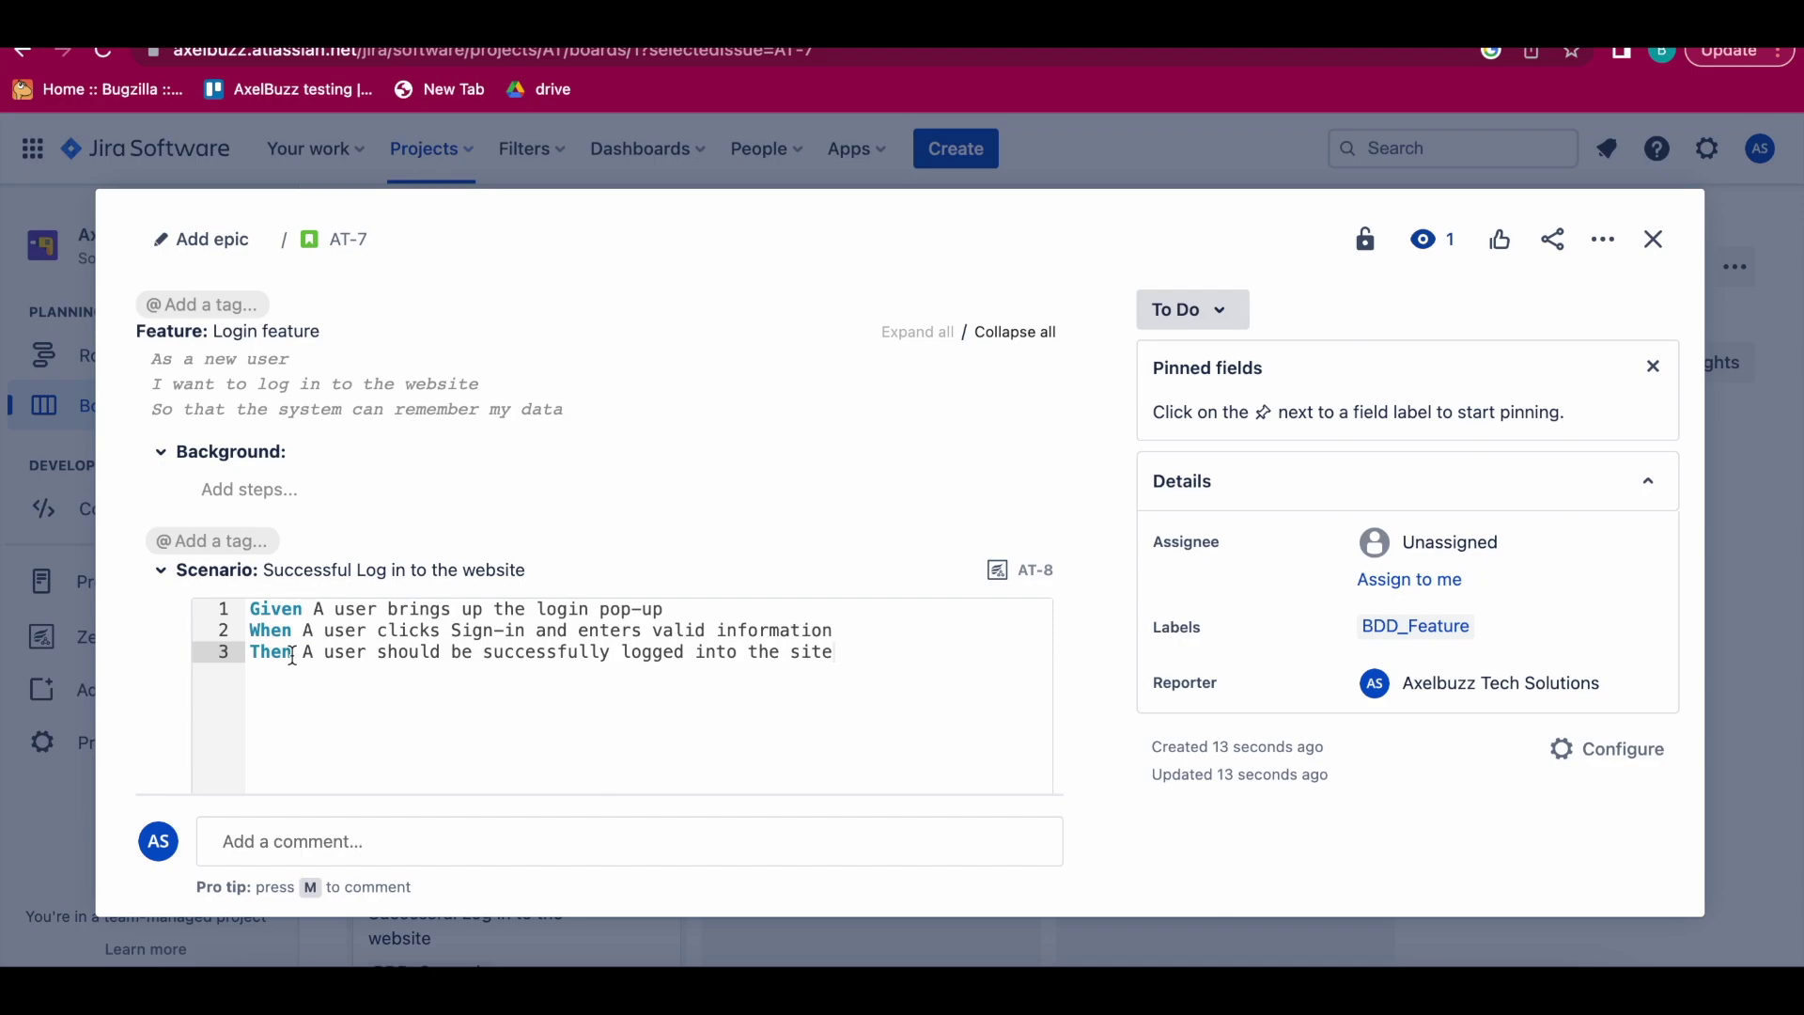
{"action": "scroll", "coordinate": [393, 699], "scroll_direction": "down", "scroll_amount": 3}
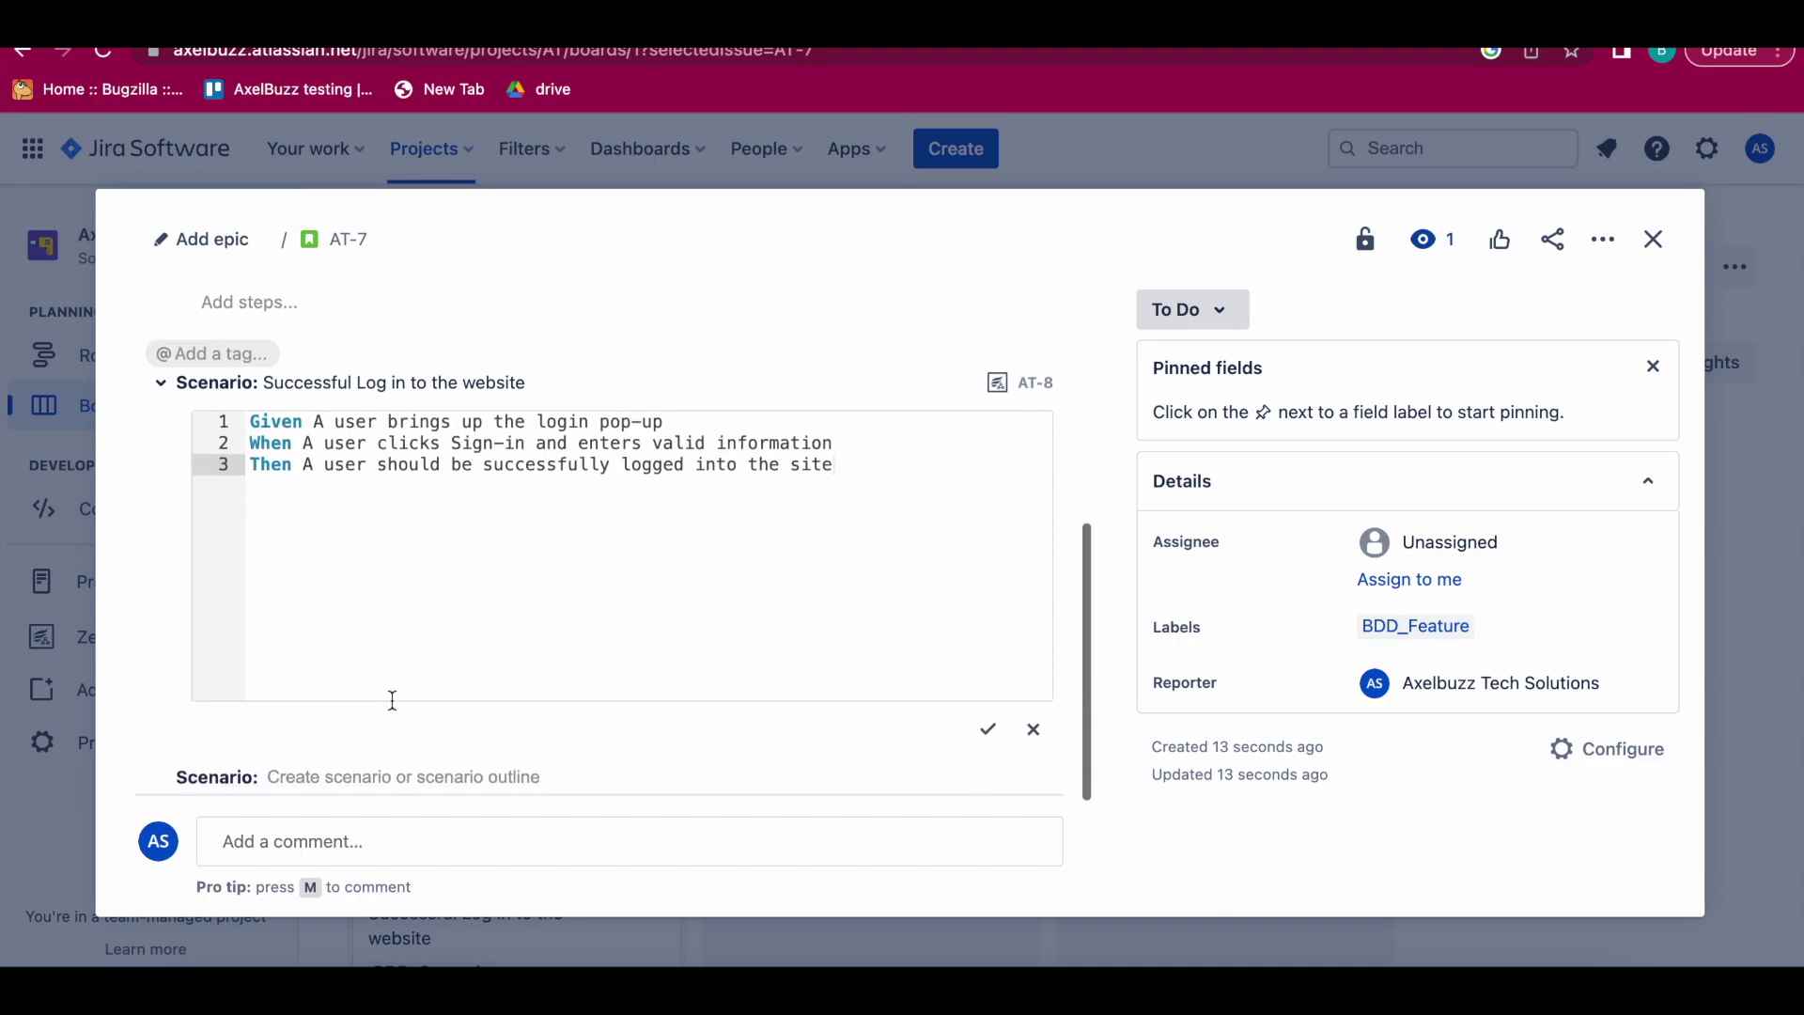
{"action": "left_click", "coordinate": [989, 701]}
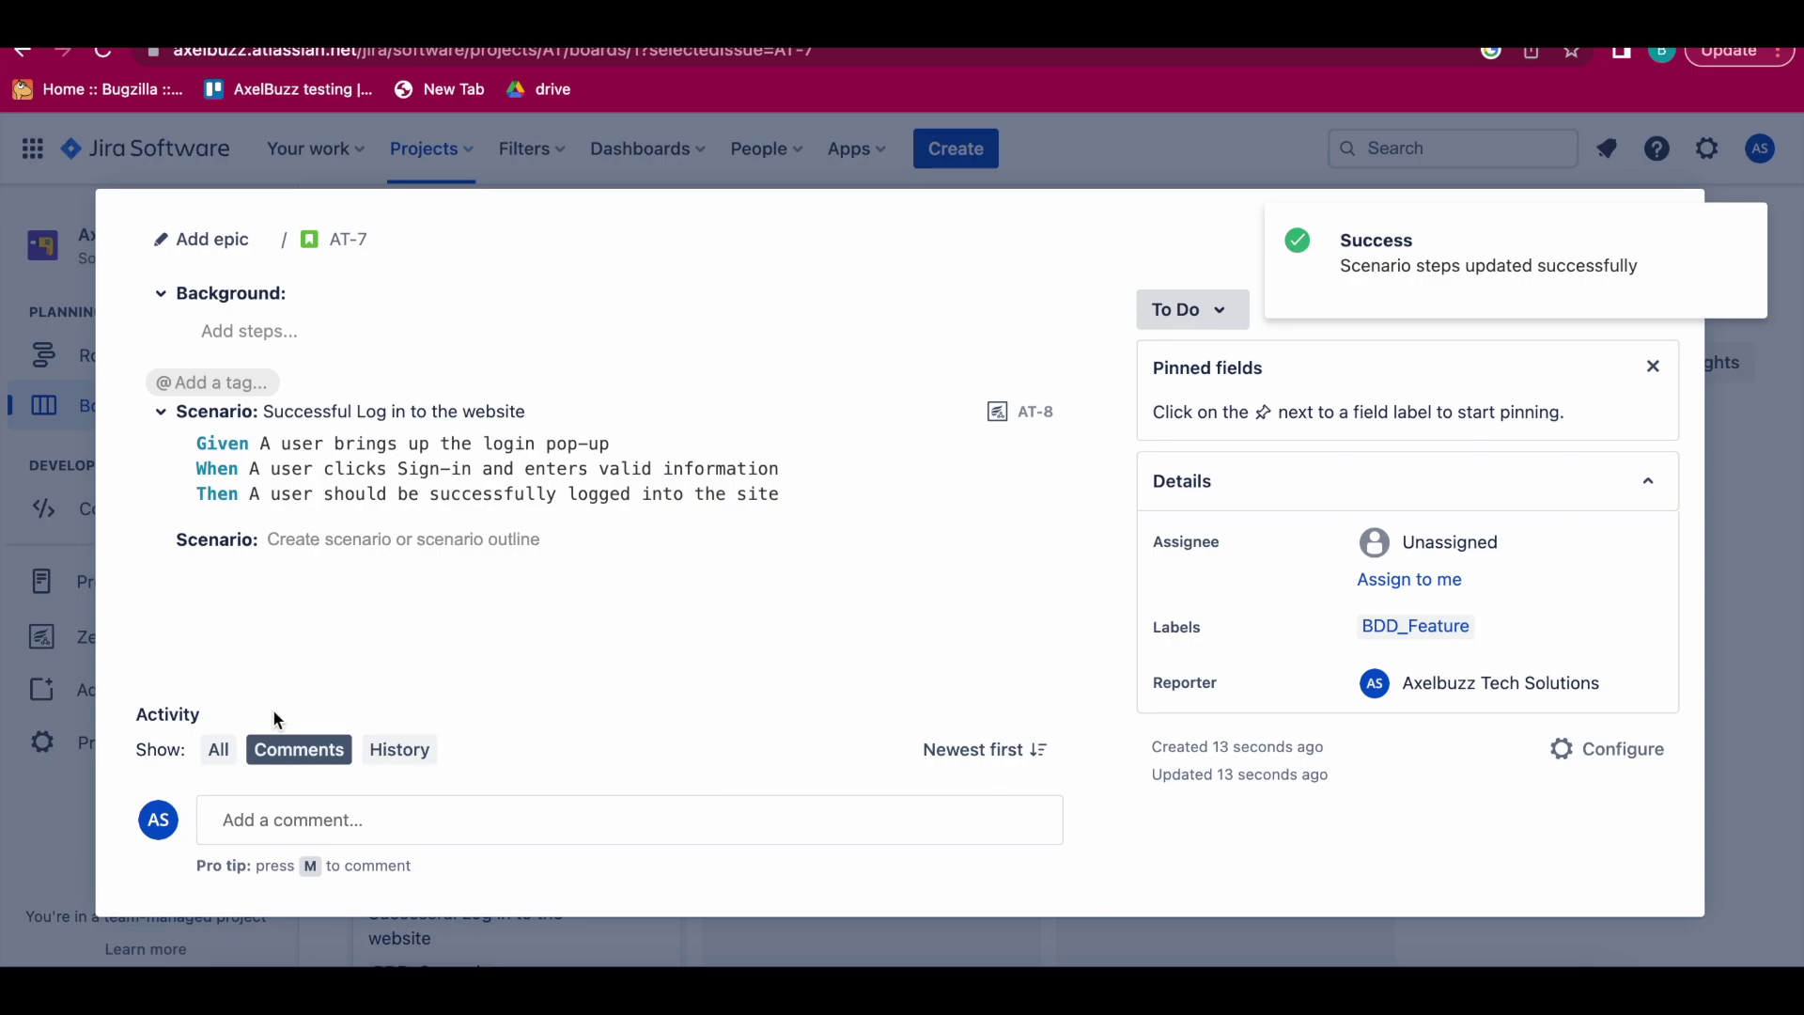
Step: Add a second scenario titled "UnSuccessful Log in to the website", copying the Scenario #2 title from the BDD document
{"action": "left_click", "coordinate": [382, 553]}
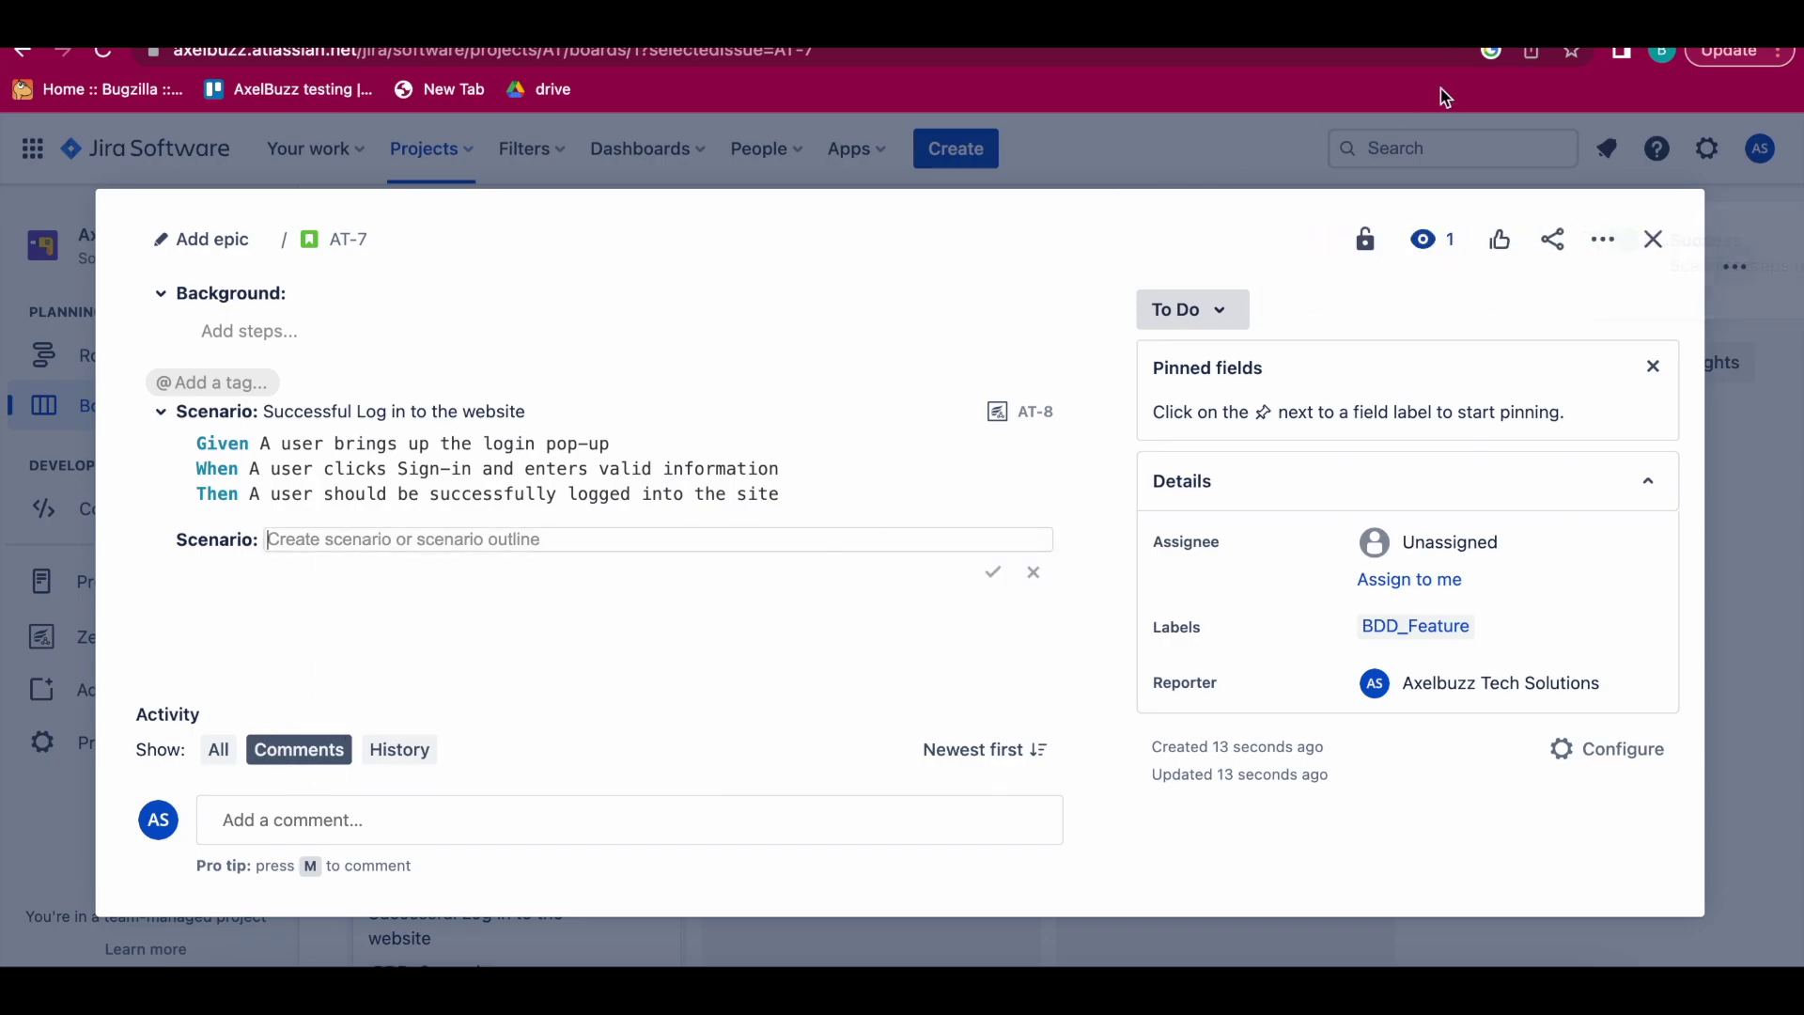
{"action": "left_click", "coordinate": [1746, 20]}
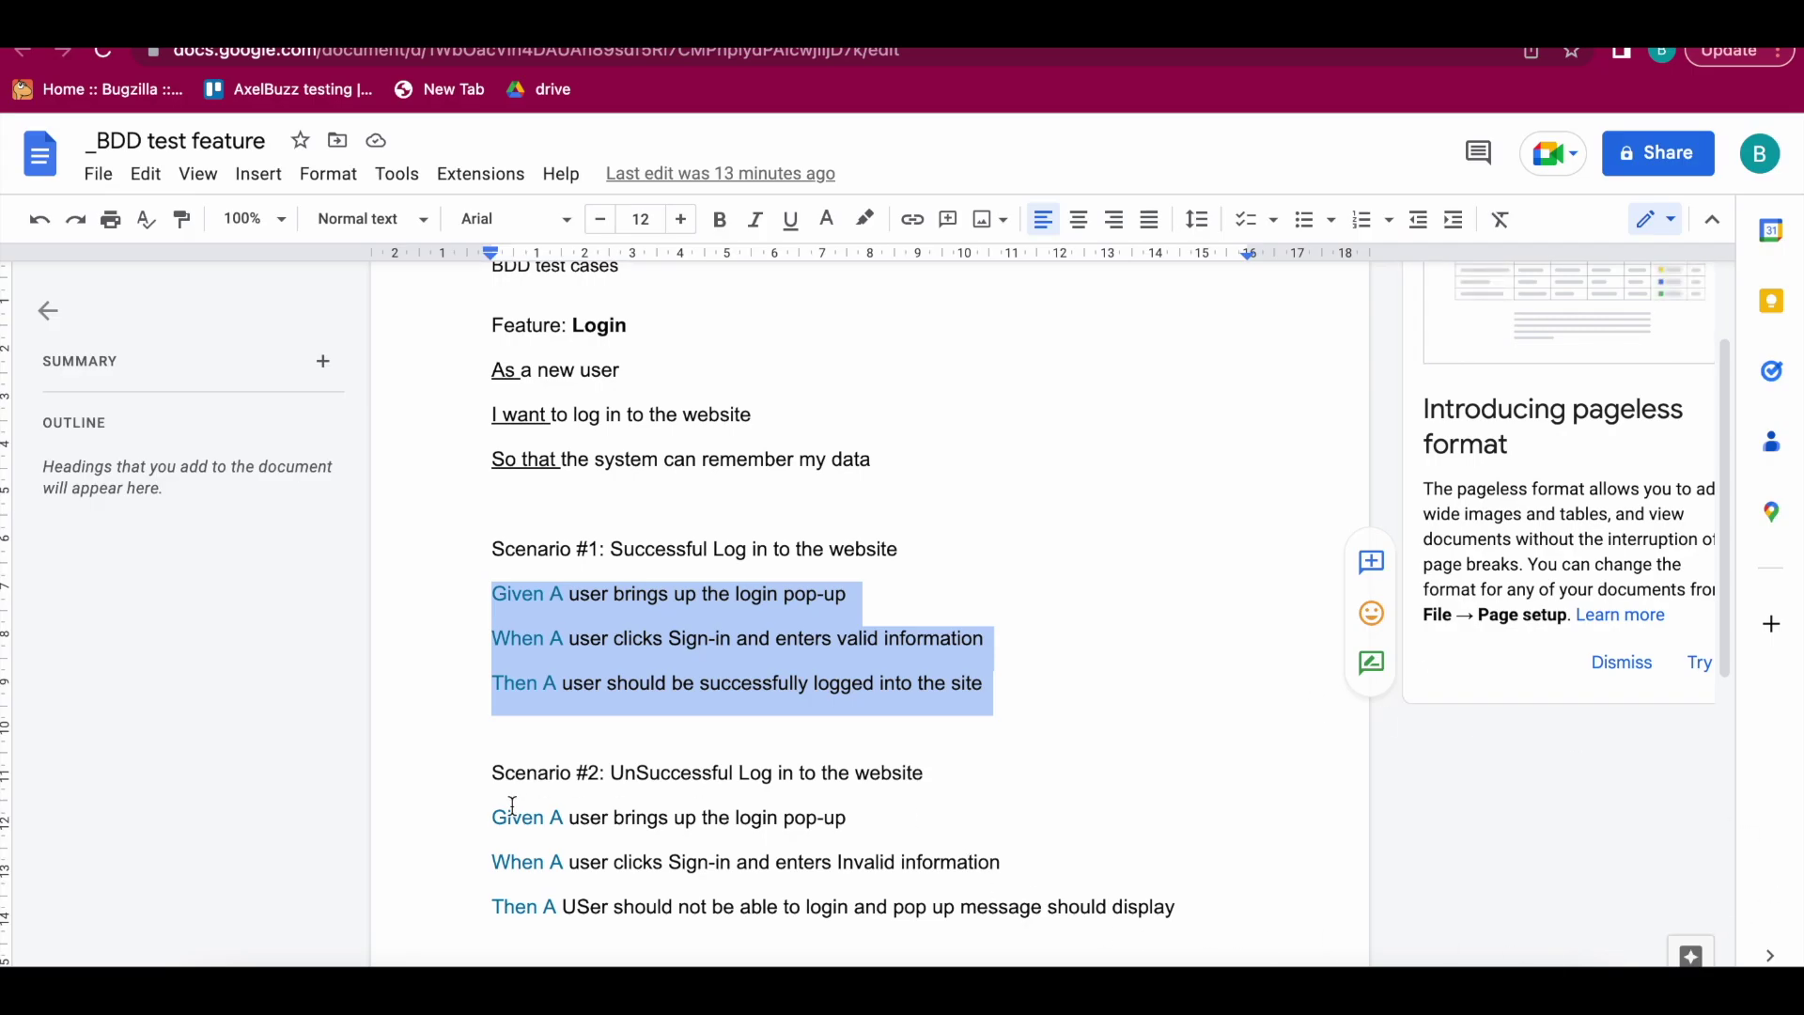
{"action": "left_click_drag", "start_coordinate": [611, 772], "coordinate": [919, 771]}
{"action": "key", "text": "ctrl+c"}
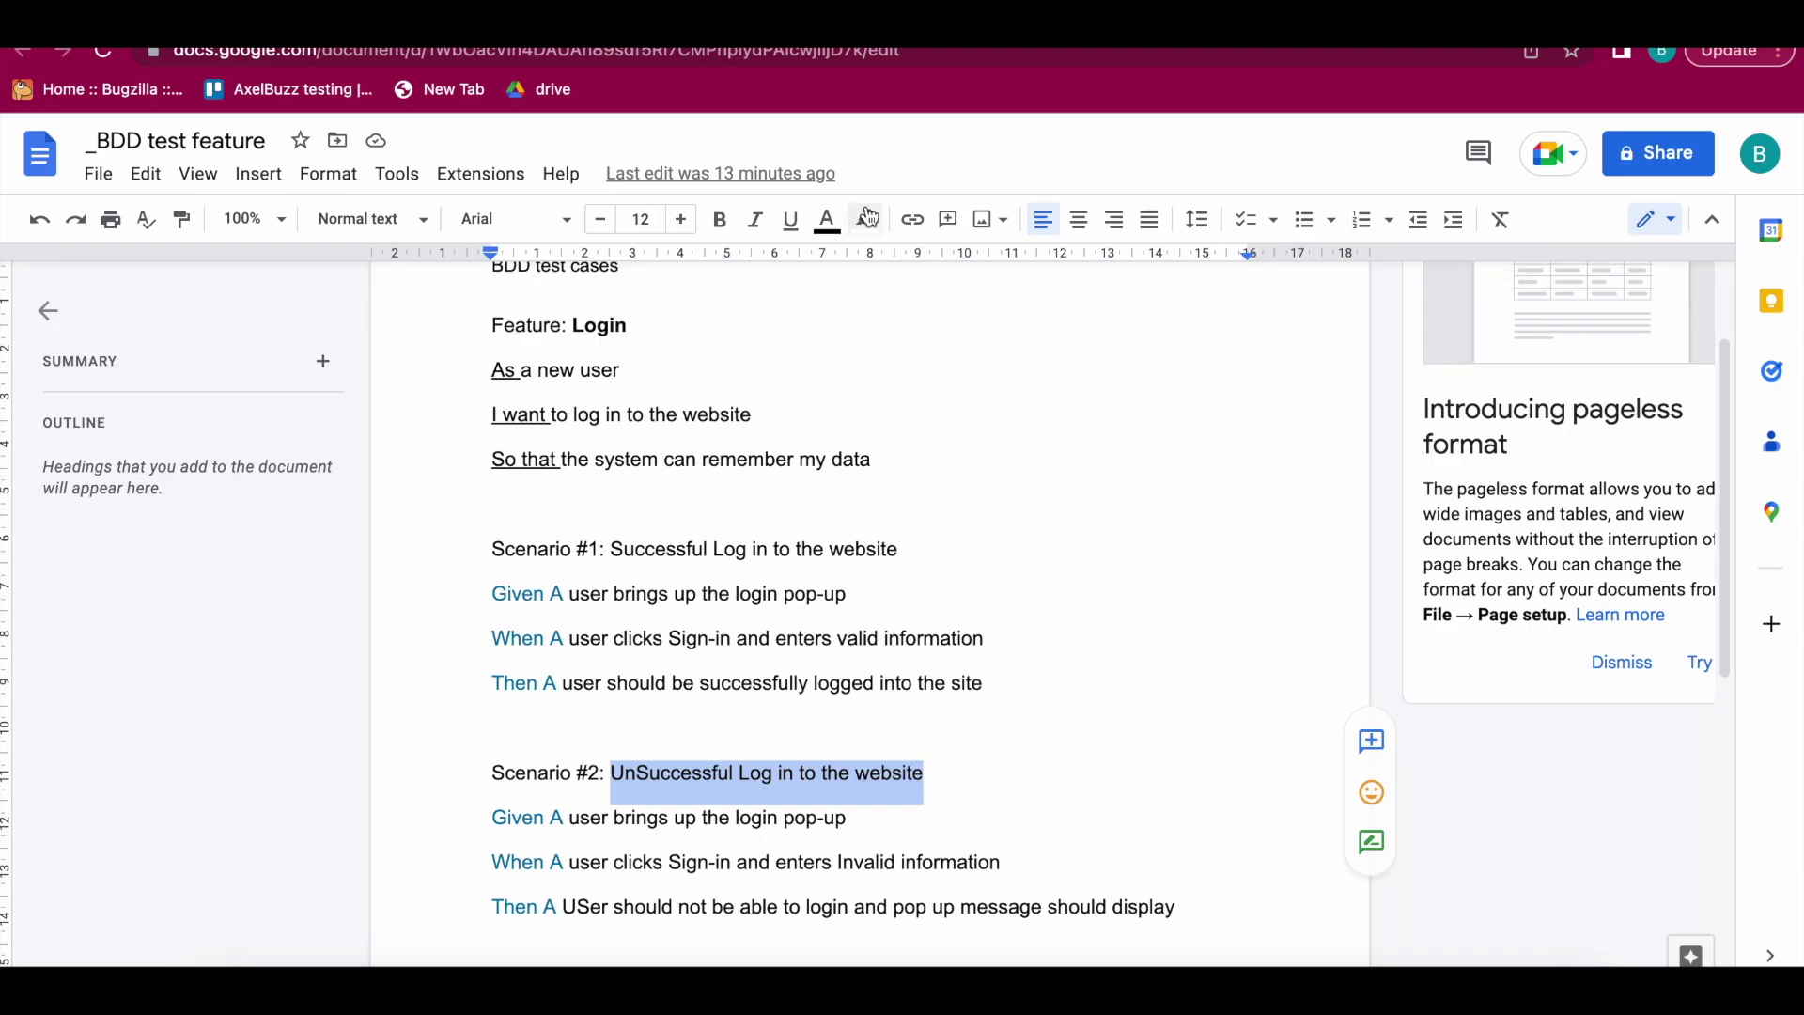
{"action": "left_click", "coordinate": [622, 17]}
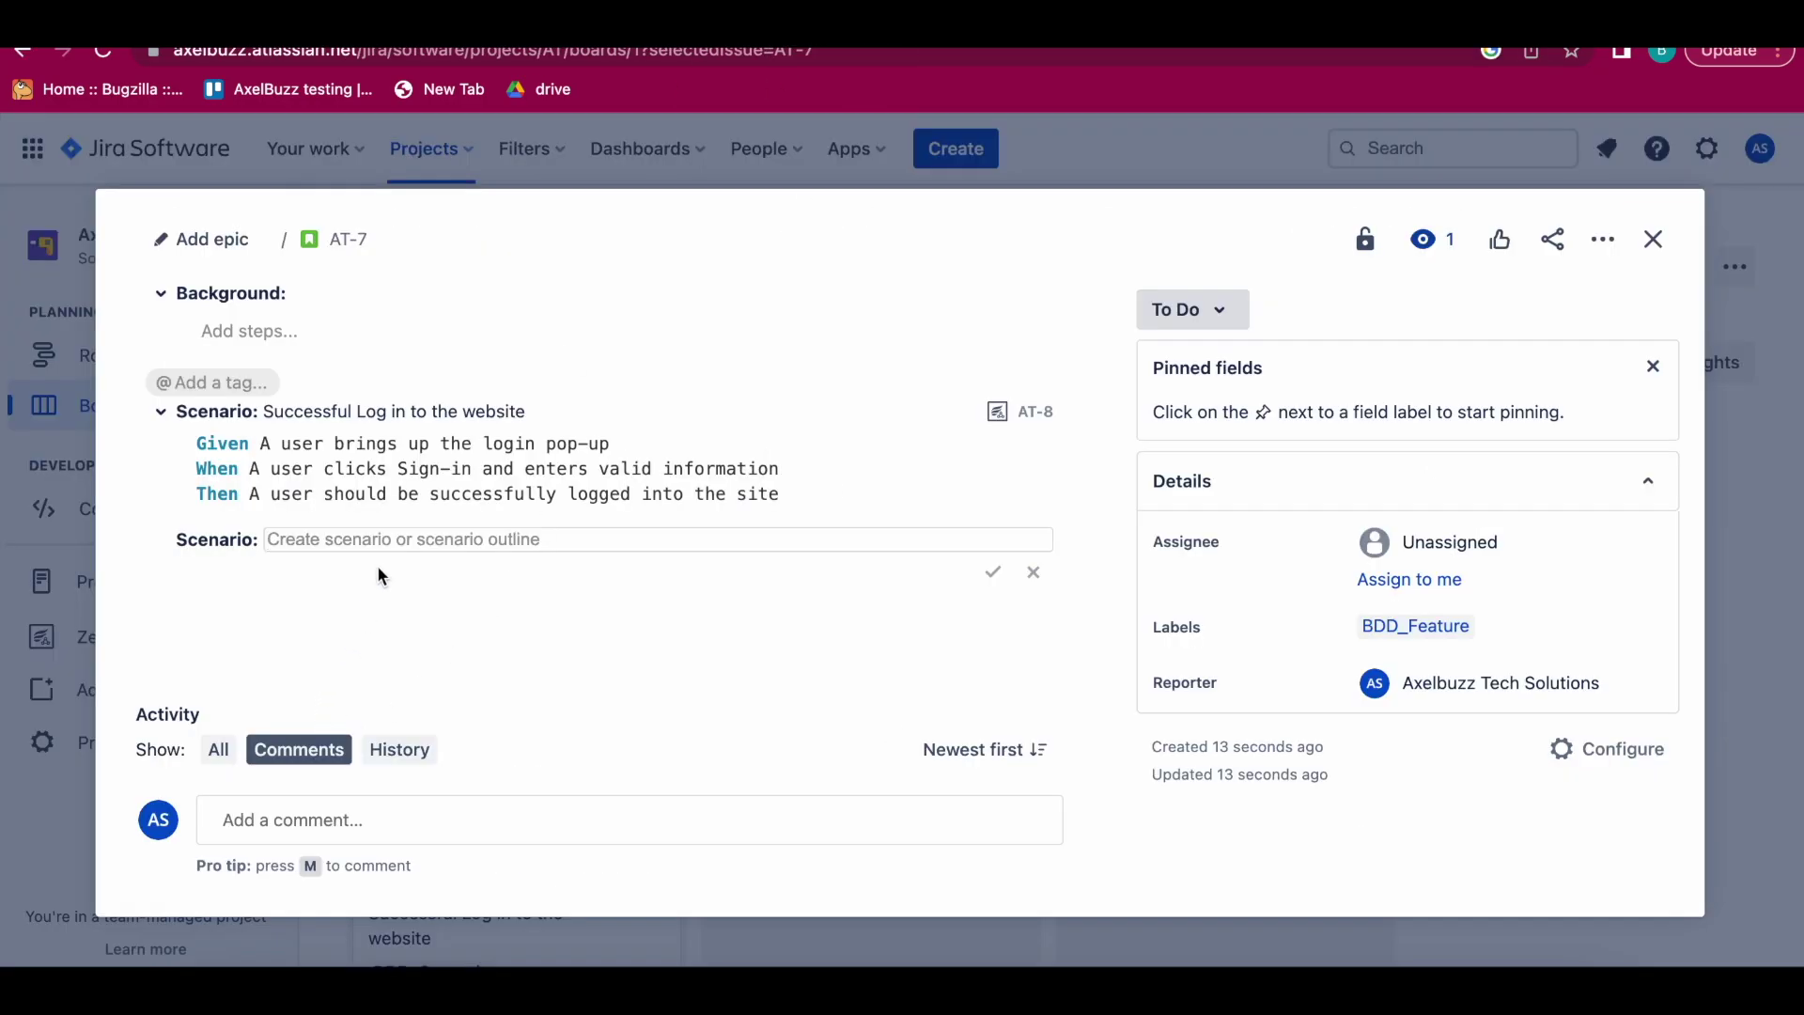
{"action": "key", "text": "ctrl+v"}
{"action": "left_click", "coordinate": [993, 569]}
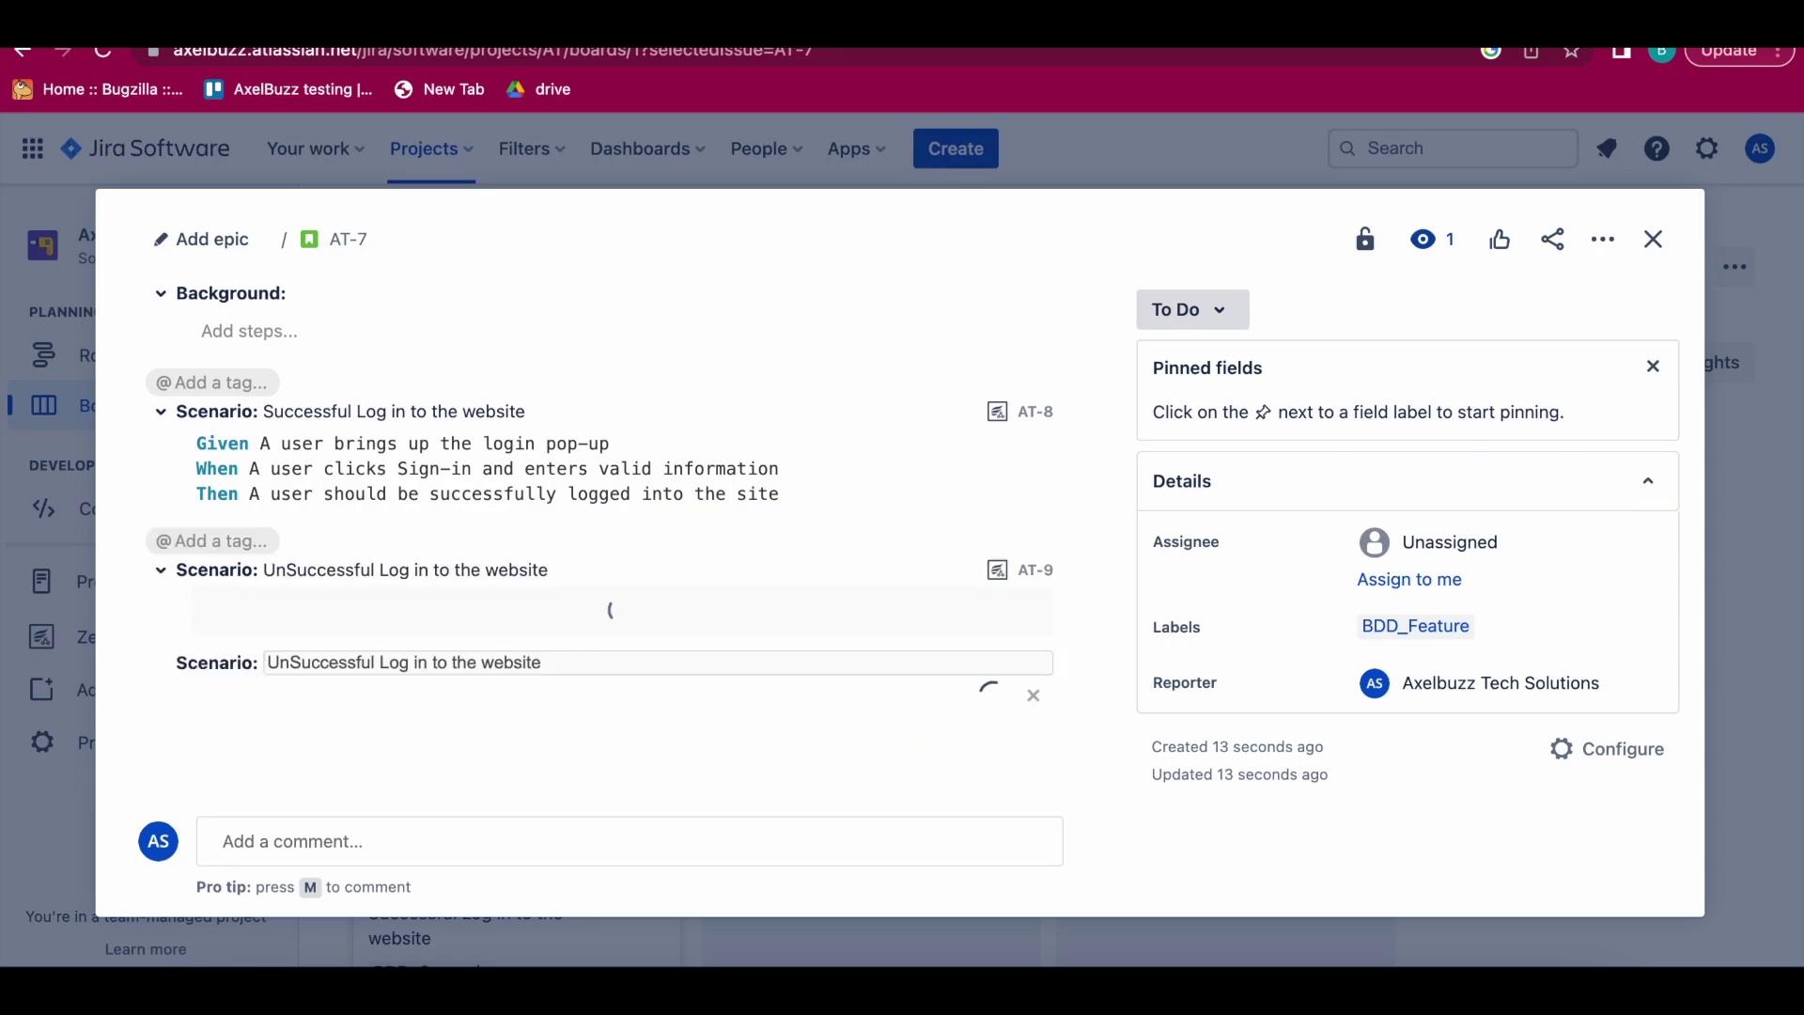
Step: Copy Scenario #2's Given, When and Then lines from the BDD document into the unsuccessful login scenario's steps and save them
{"action": "key", "text": "ctrl+Tab"}
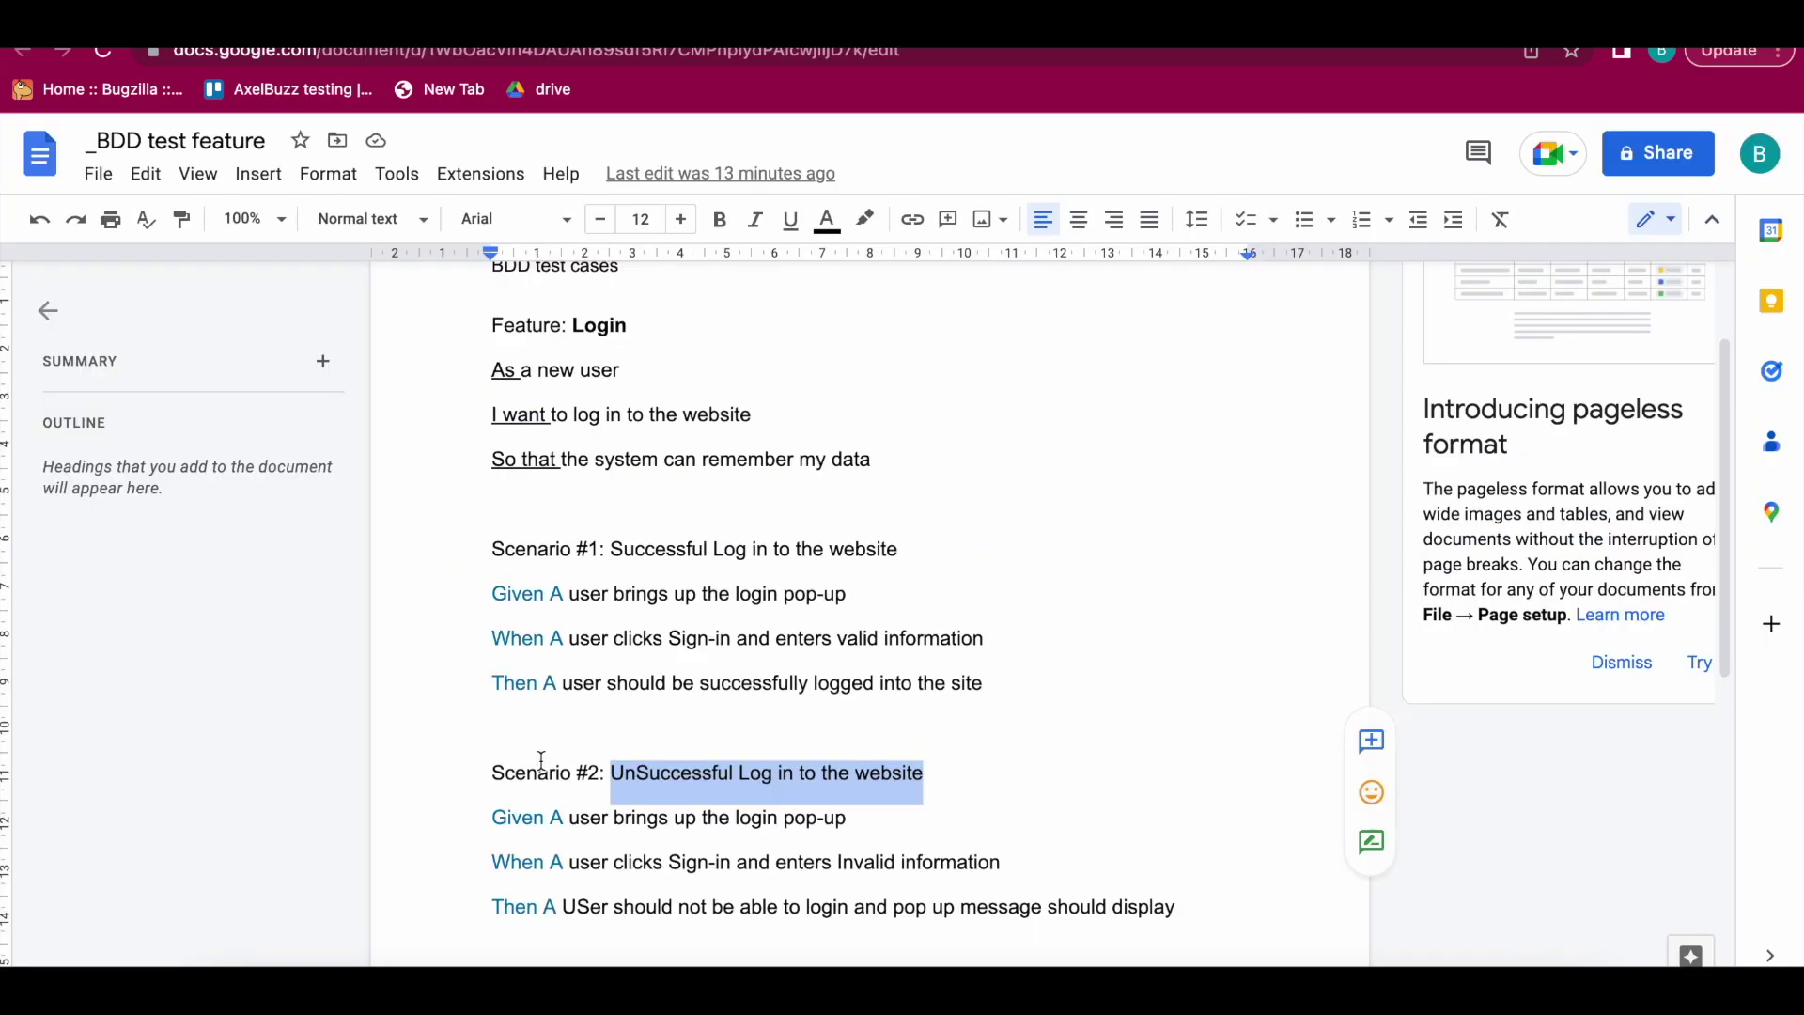
{"action": "scroll", "coordinate": [522, 746], "scroll_direction": "down", "scroll_amount": 2}
{"action": "mouse_move", "coordinate": [491, 702]}
{"action": "left_mouse_down"}
{"action": "mouse_move", "coordinate": [524, 759]}
{"action": "mouse_move", "coordinate": [1000, 773]}
{"action": "mouse_move", "coordinate": [1092, 805]}
{"action": "mouse_move", "coordinate": [1182, 797]}
{"action": "mouse_move", "coordinate": [484, 708]}
{"action": "left_mouse_up"}
{"action": "key", "text": "ctrl+c"}
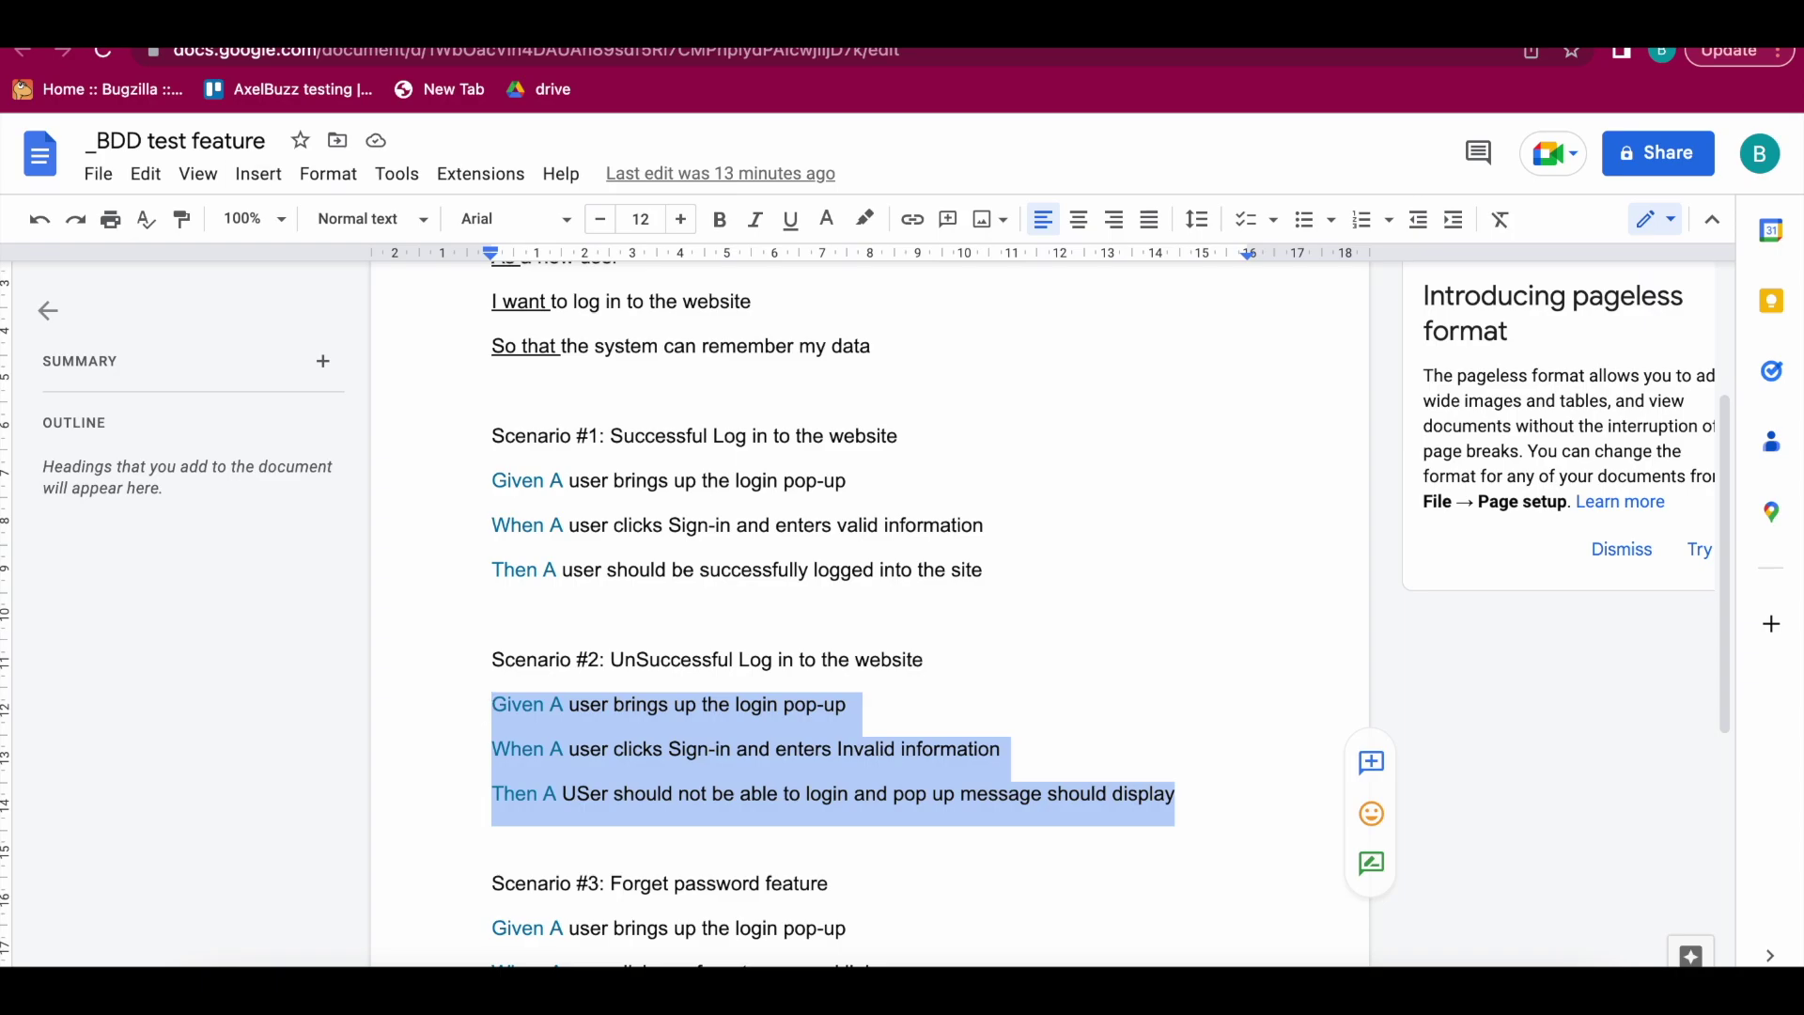
{"action": "left_click", "coordinate": [558, 19]}
{"action": "left_click", "coordinate": [226, 615]}
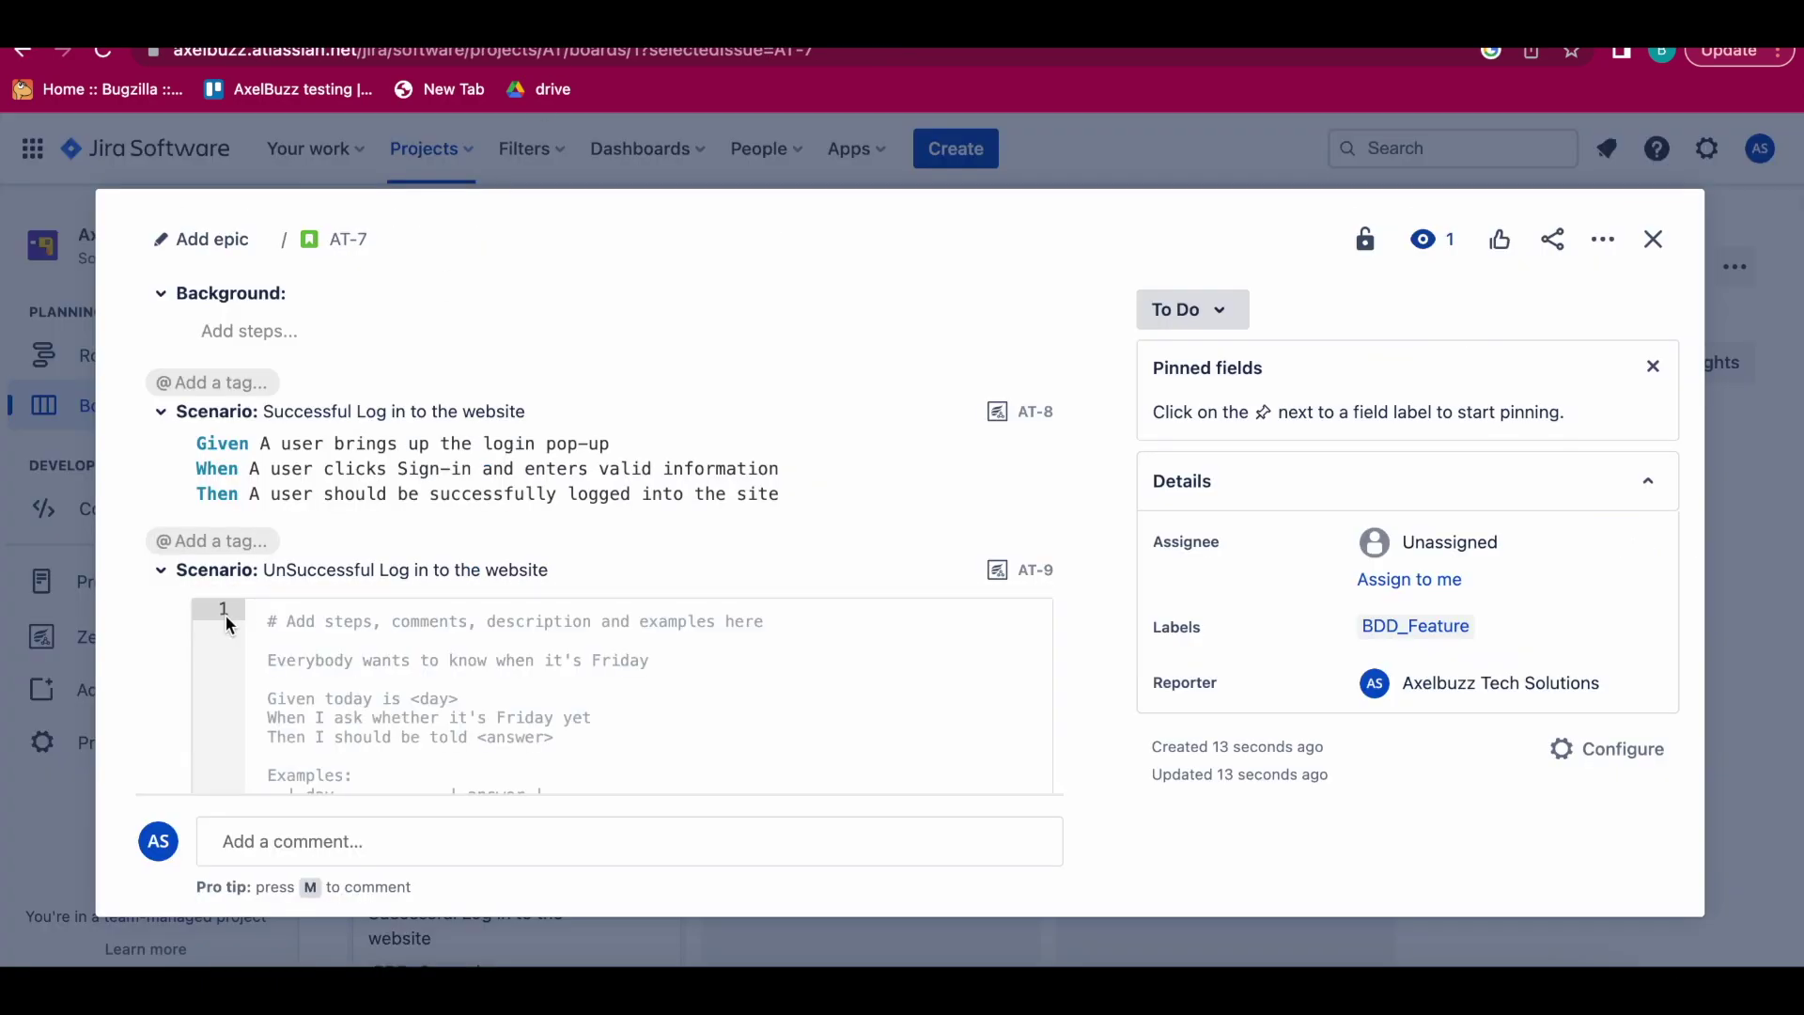
{"action": "key", "text": "ctrl+v"}
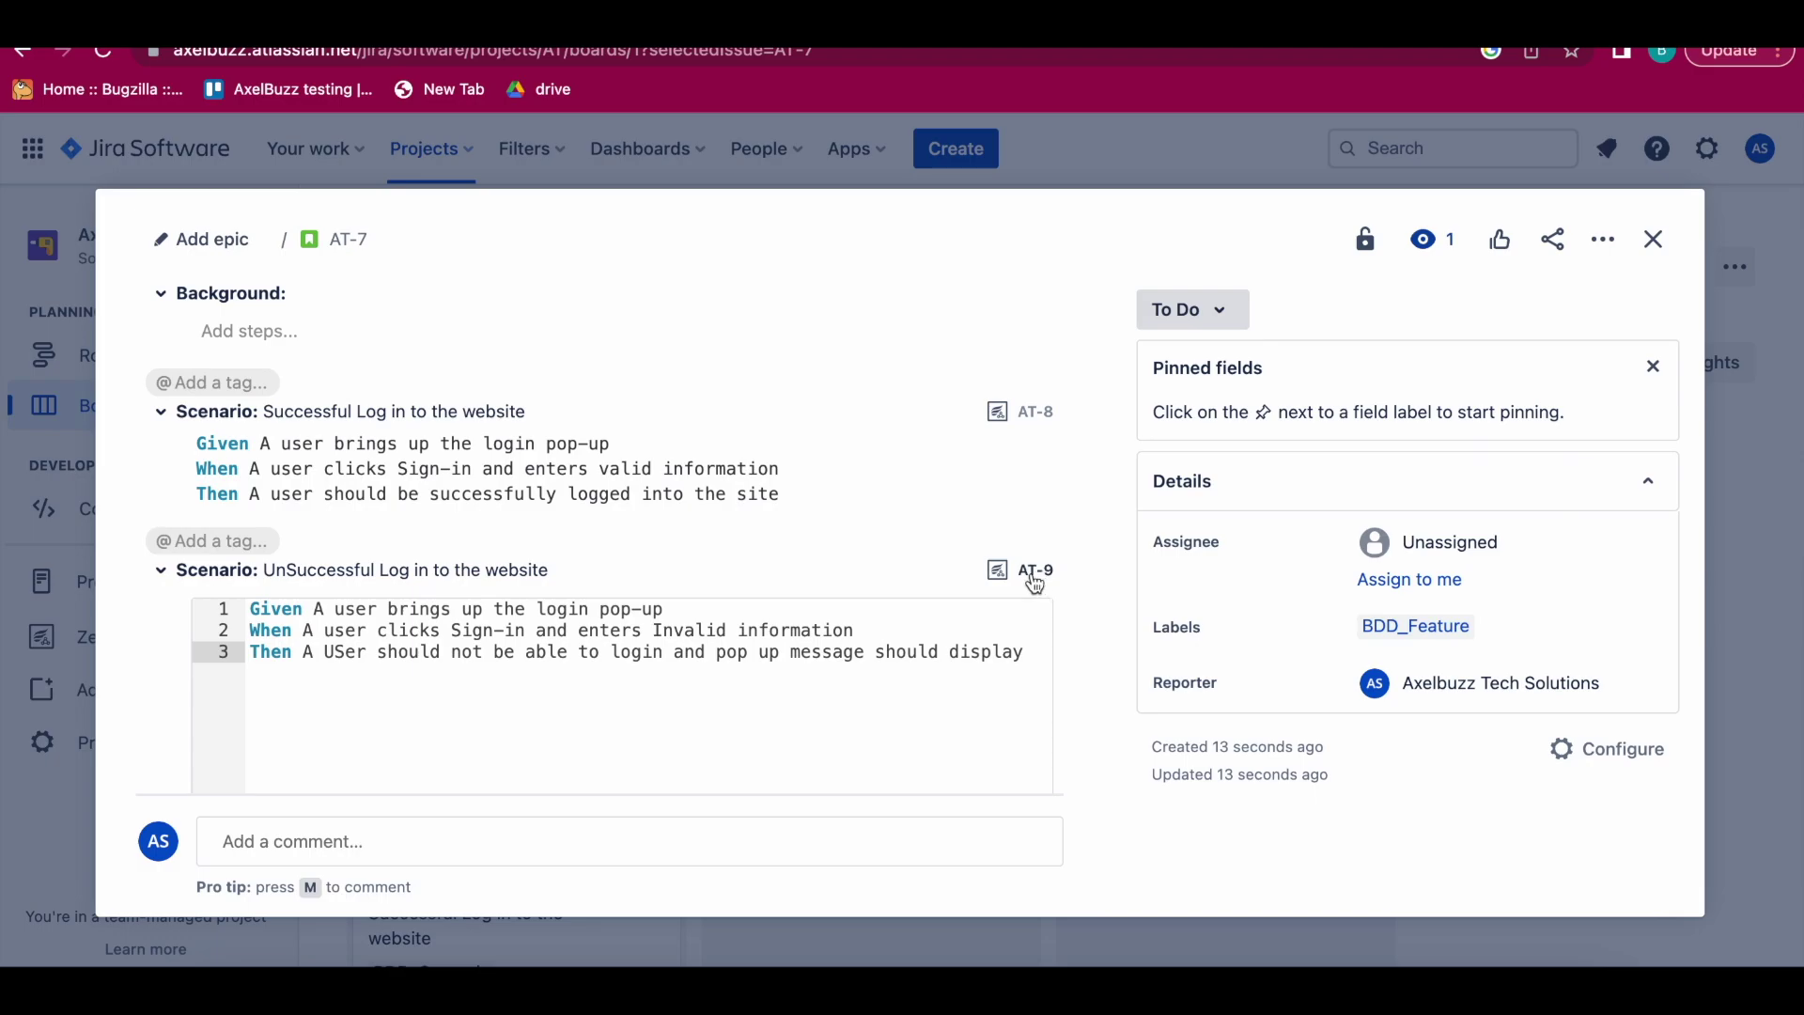
{"action": "scroll", "coordinate": [893, 774], "scroll_direction": "down", "scroll_amount": 5}
{"action": "left_click", "coordinate": [972, 498]}
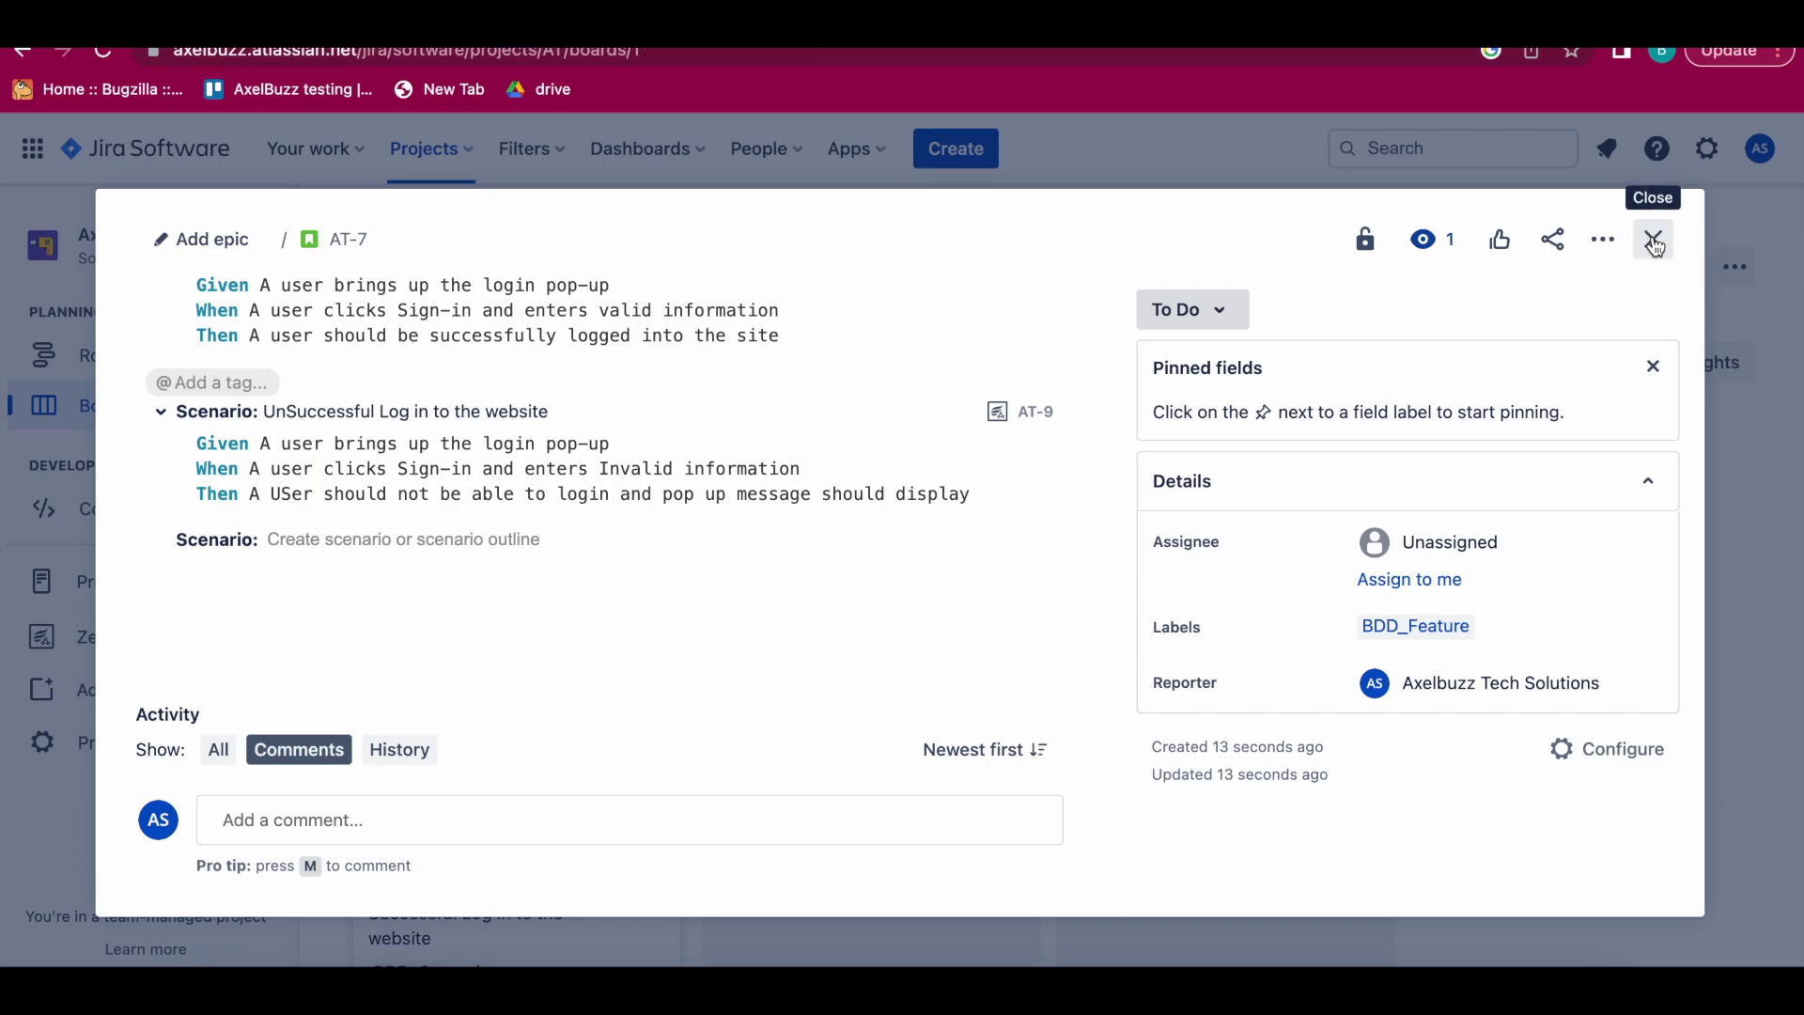
Step: Close the Login feature story, reopen it from the board's To Do column and review its linked issues and feature content
{"action": "left_click", "coordinate": [1652, 239]}
{"action": "scroll", "coordinate": [531, 805], "scroll_direction": "down", "scroll_amount": 4}
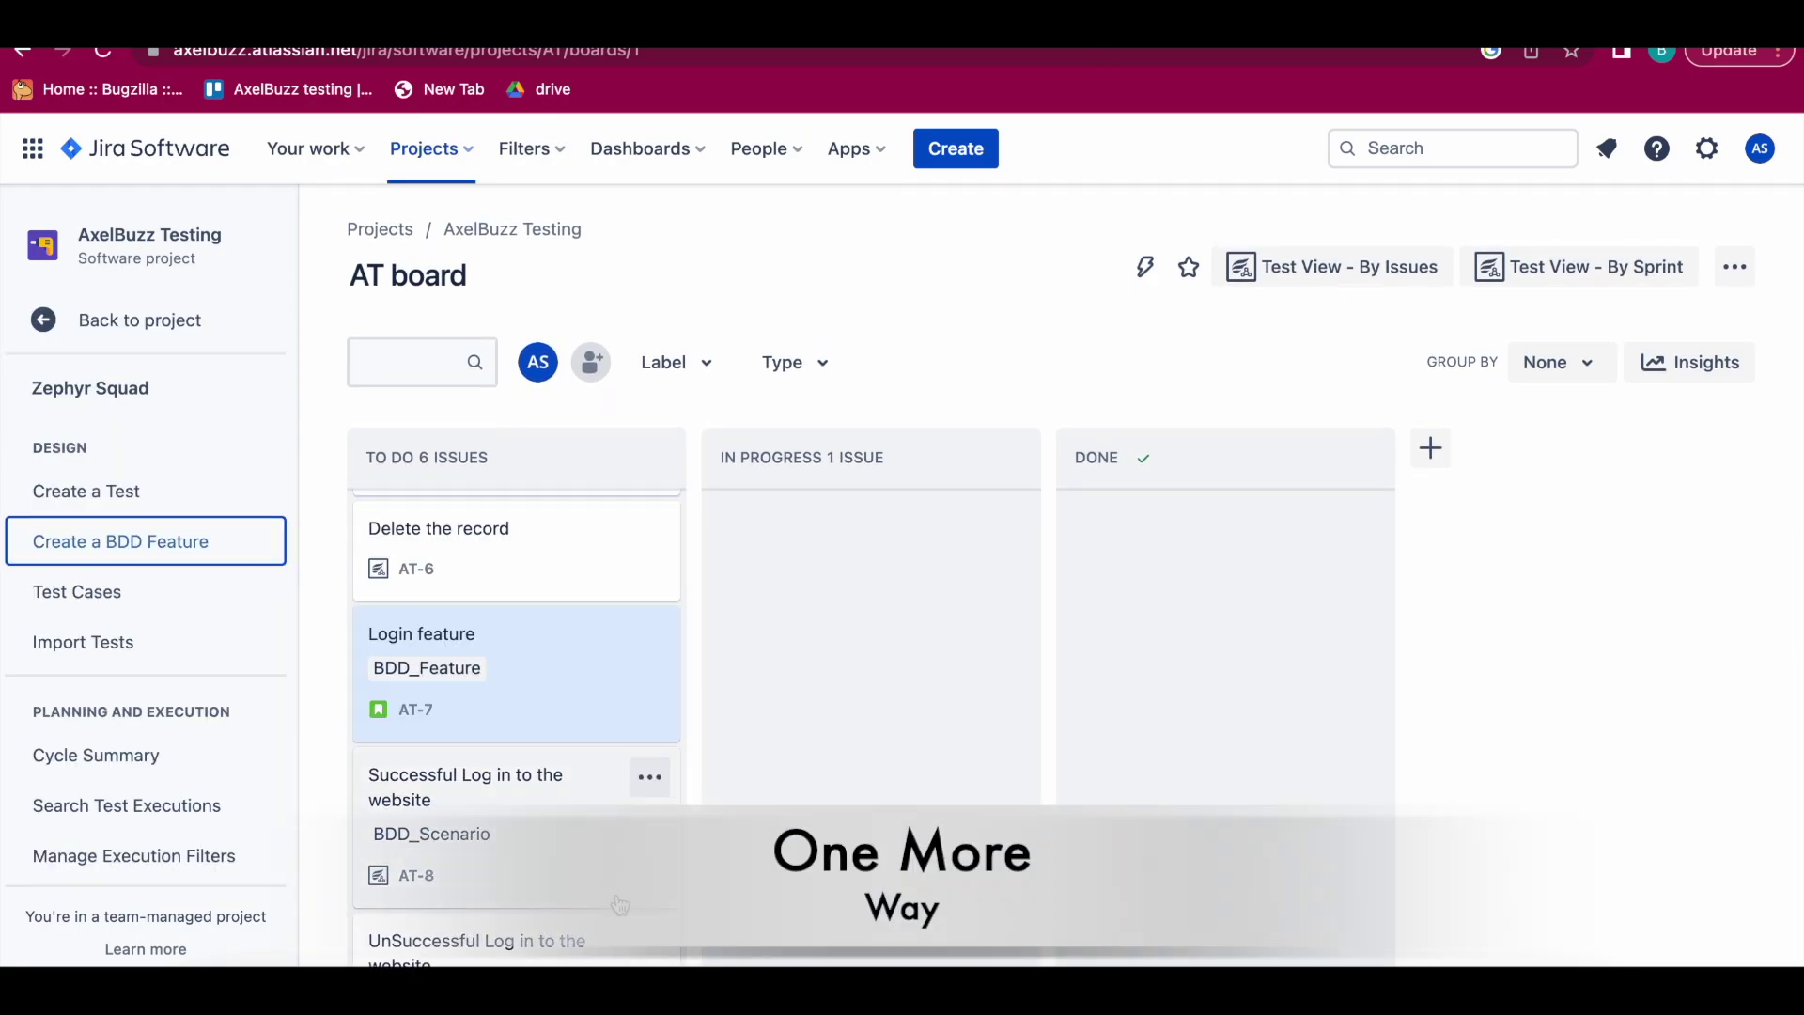
{"action": "left_click", "coordinate": [416, 646]}
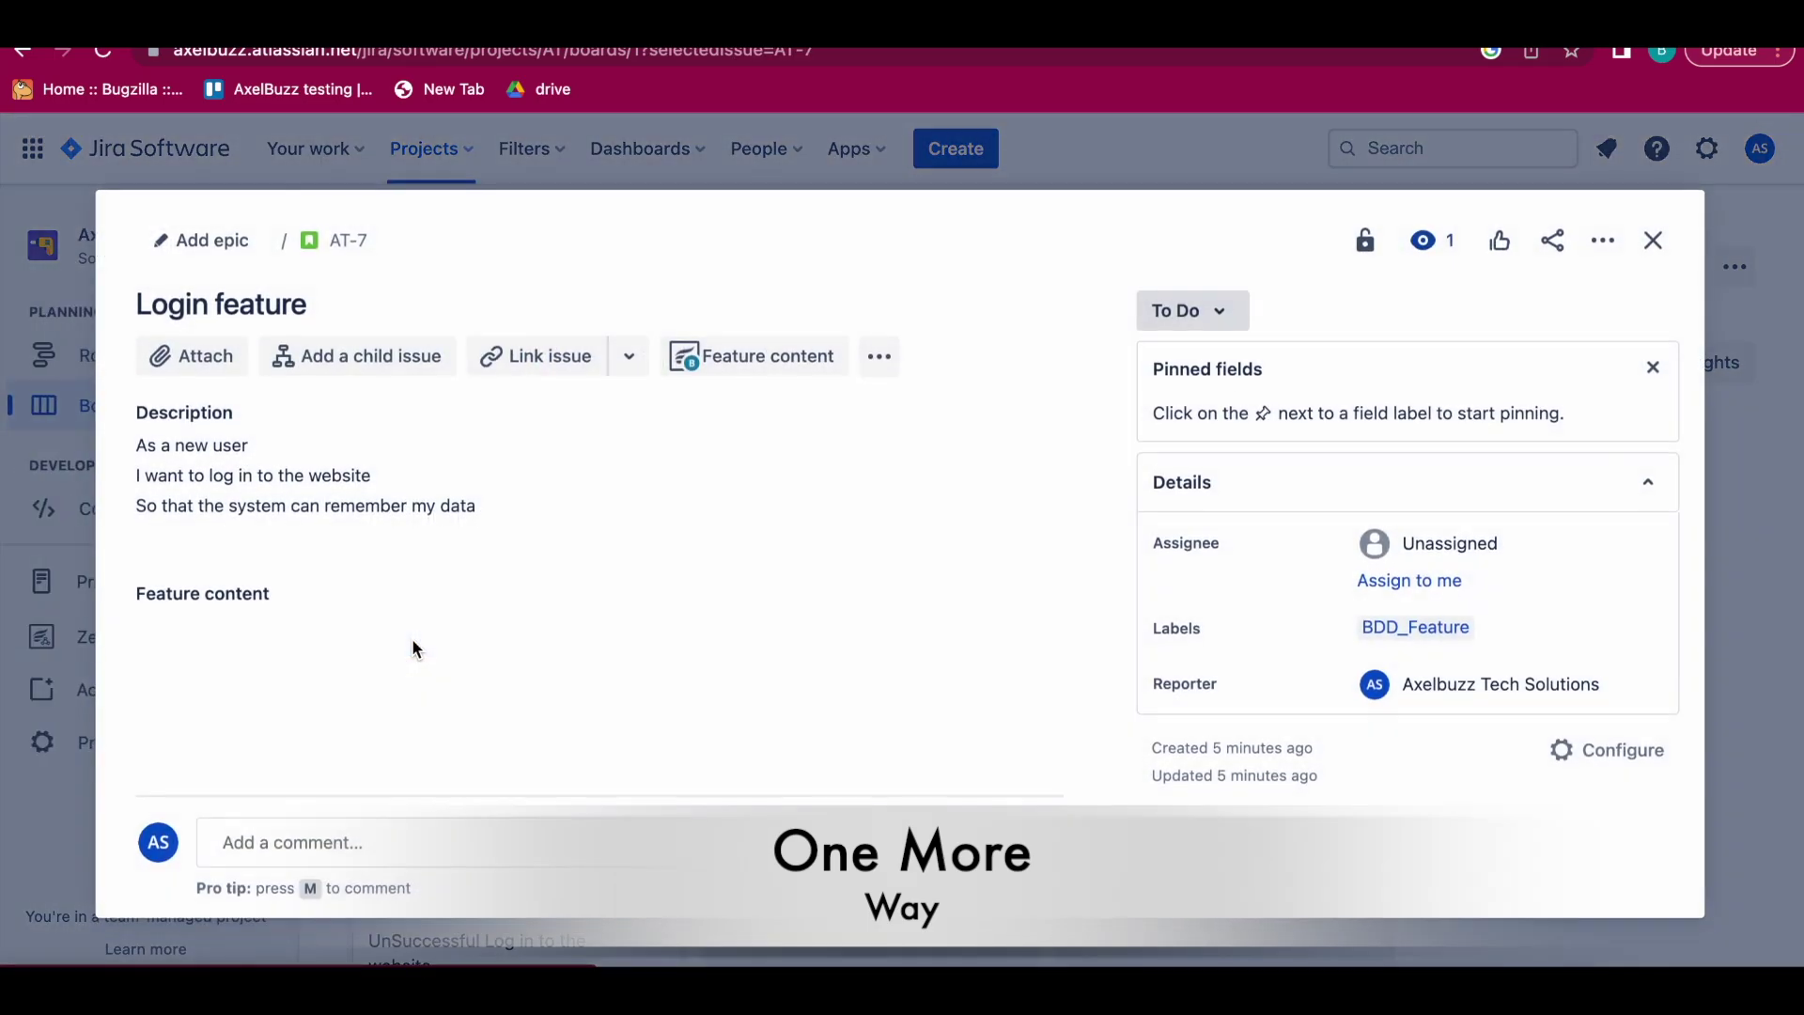
{"action": "scroll", "coordinate": [510, 483], "scroll_direction": "down", "scroll_amount": 3}
{"action": "scroll", "coordinate": [510, 487], "scroll_direction": "down", "scroll_amount": 1}
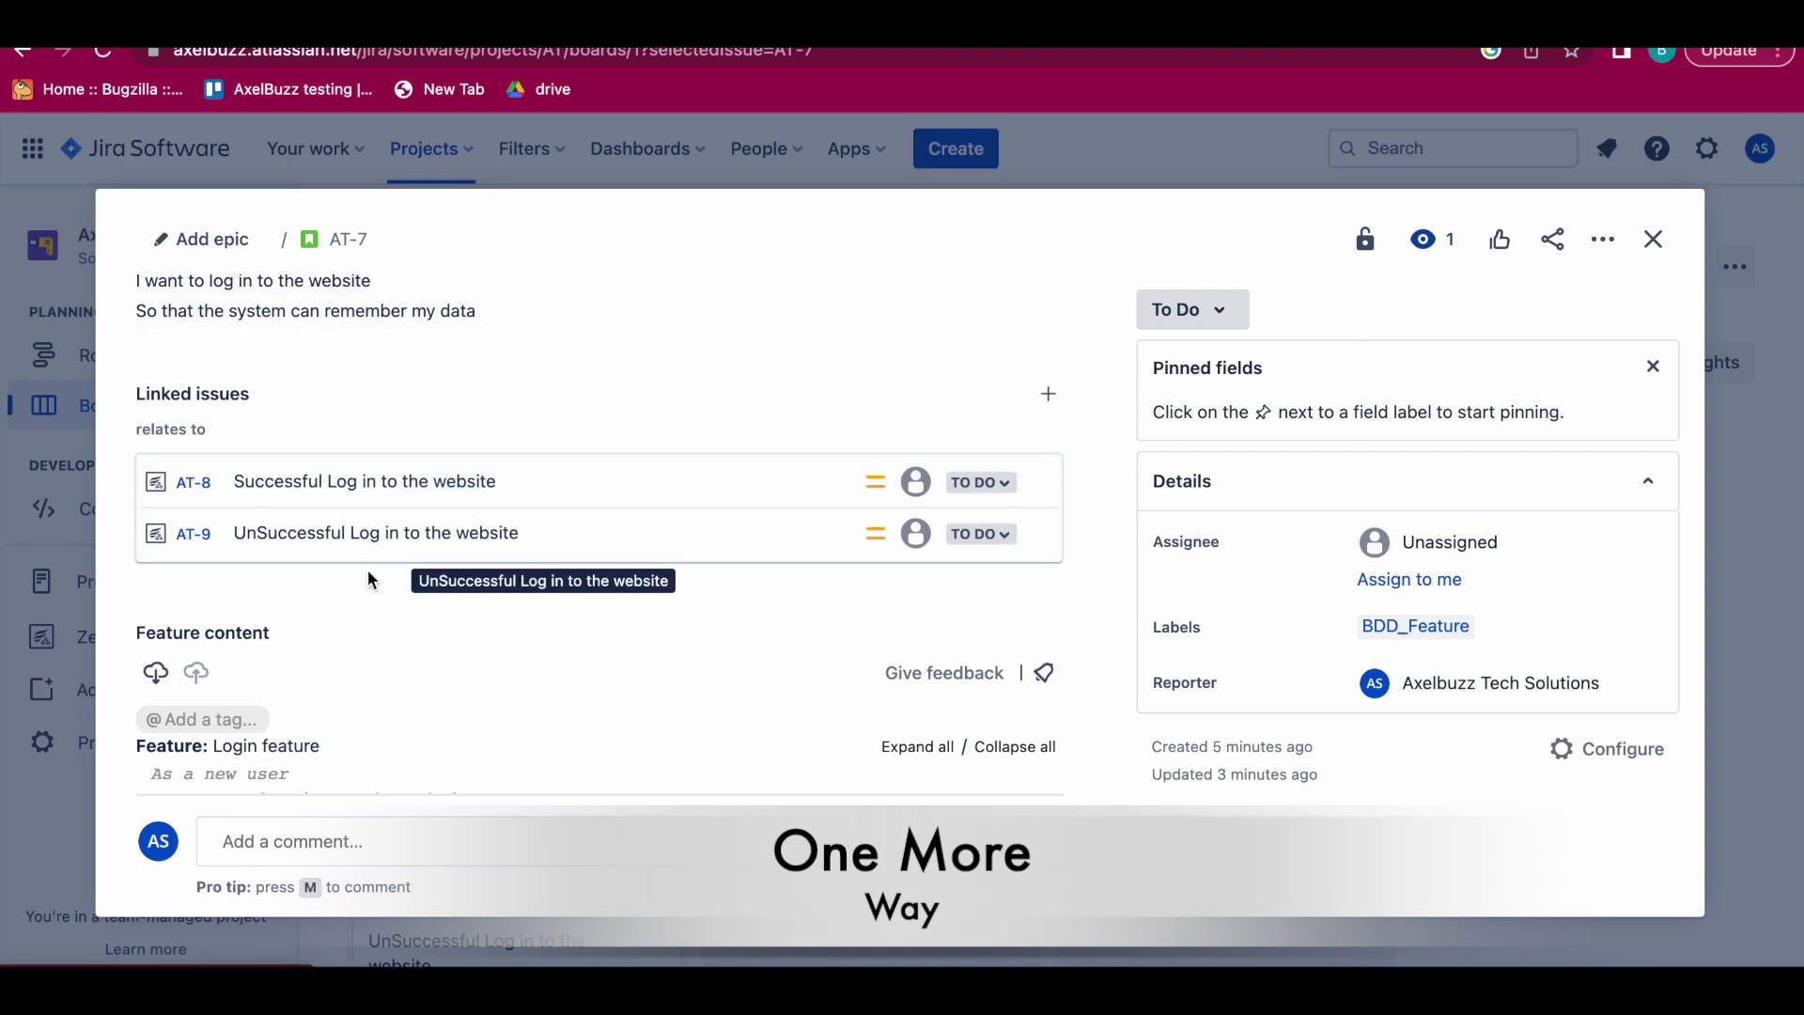
{"action": "scroll", "coordinate": [368, 573], "scroll_direction": "down", "scroll_amount": 5}
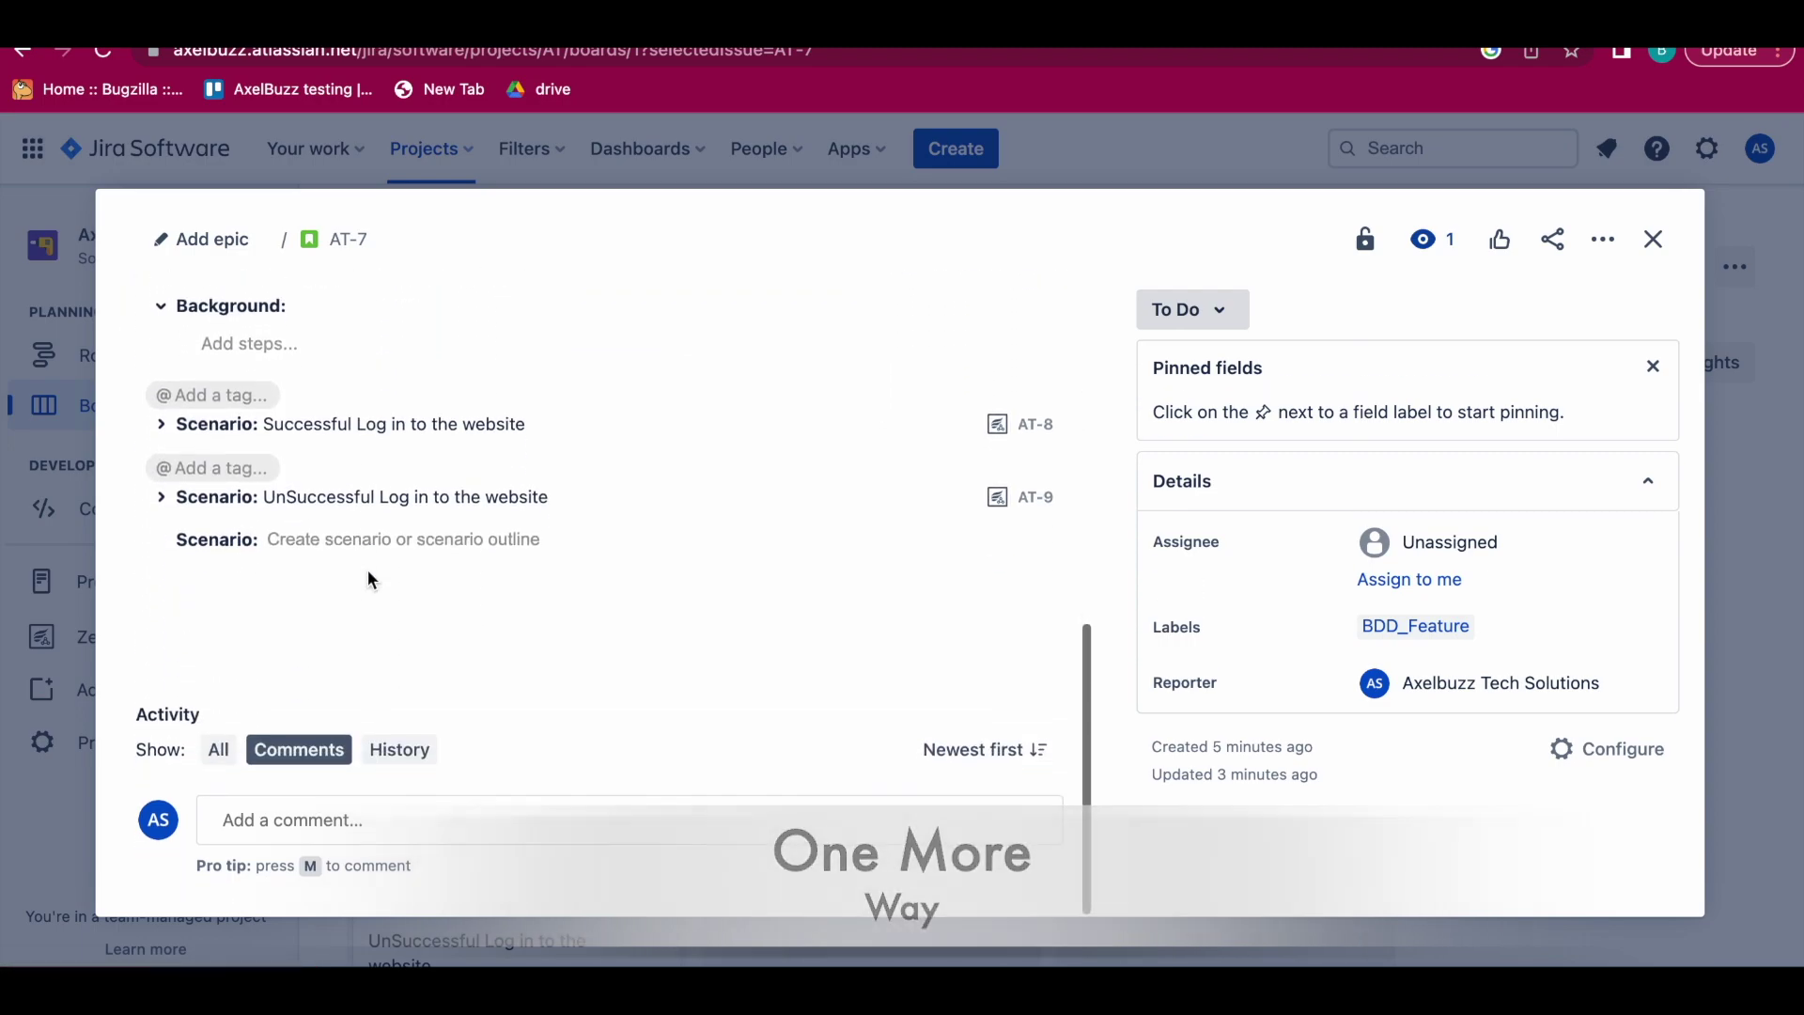
Step: Add a third scenario titled "Forget password feature" to the Login feature, copying the Scenario #3 title from the BDD document
{"action": "left_click", "coordinate": [318, 534]}
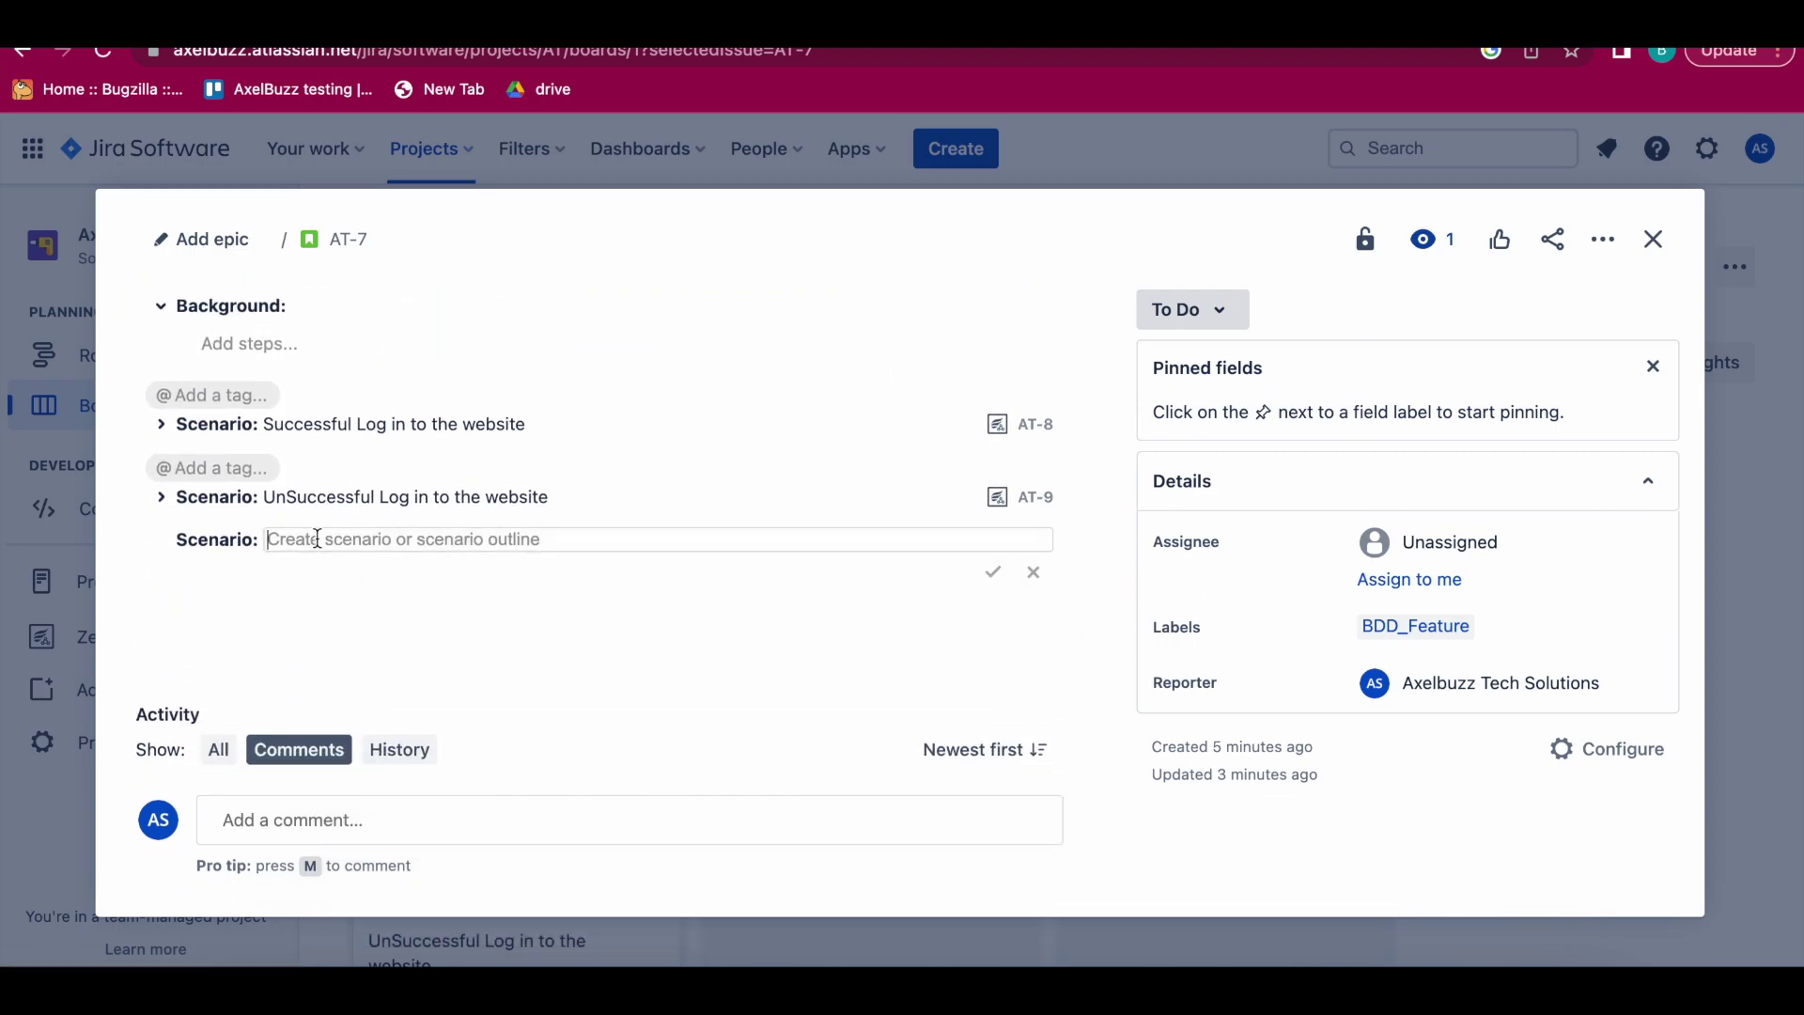
{"action": "key", "text": "ctrl+Tab"}
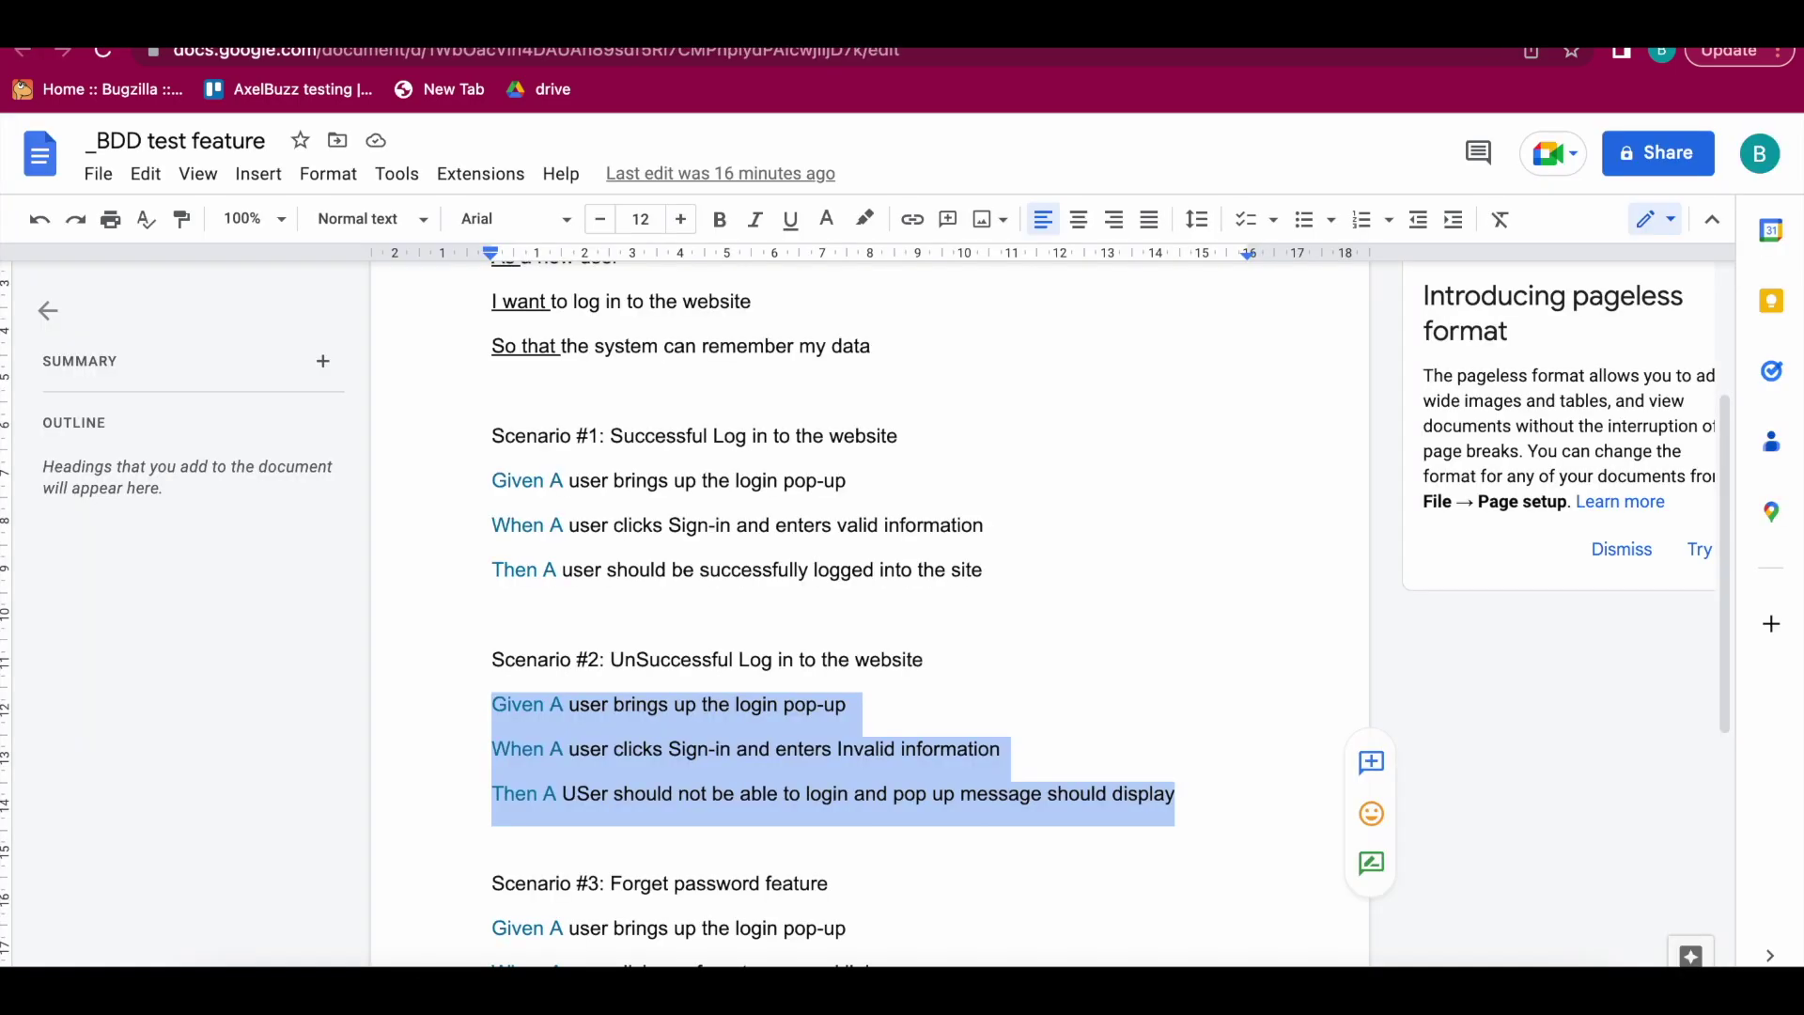
{"action": "scroll", "coordinate": [945, 742], "scroll_direction": "down", "scroll_amount": 3}
{"action": "left_click_drag", "start_coordinate": [617, 665], "coordinate": [843, 666]}
{"action": "key", "text": "ctrl+c"}
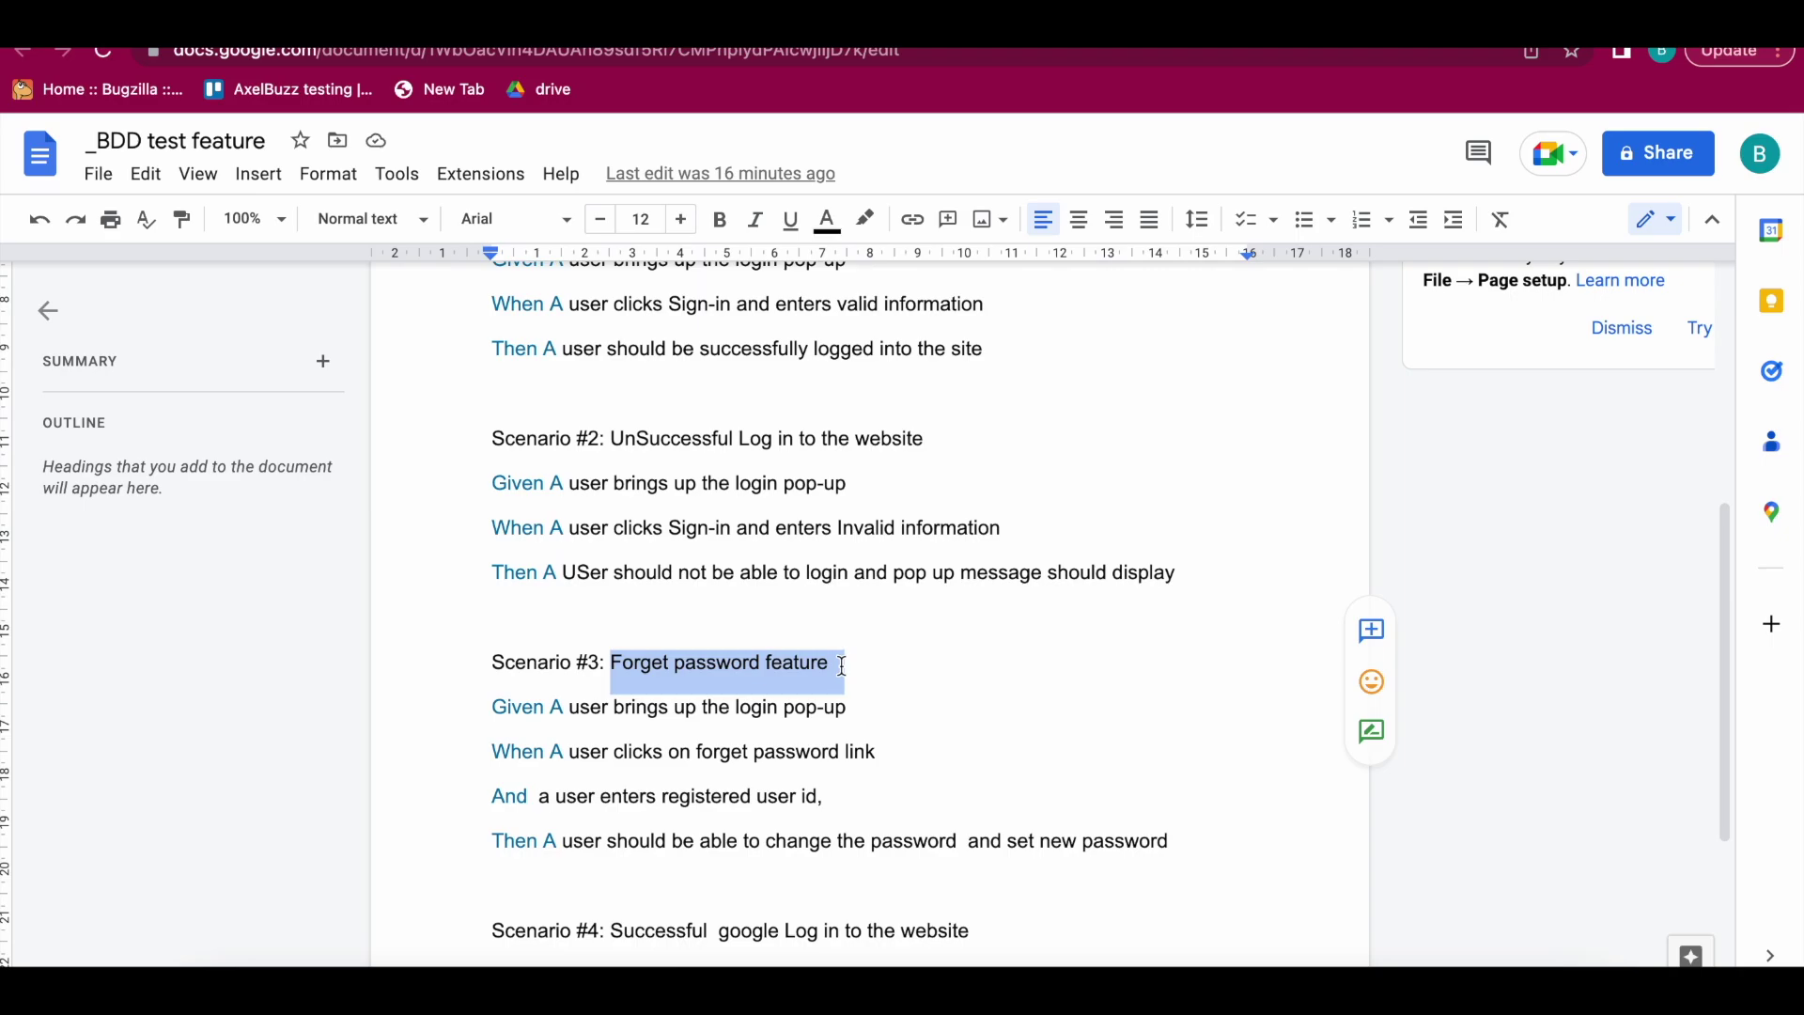
{"action": "key", "text": "ctrl+shift+Tab"}
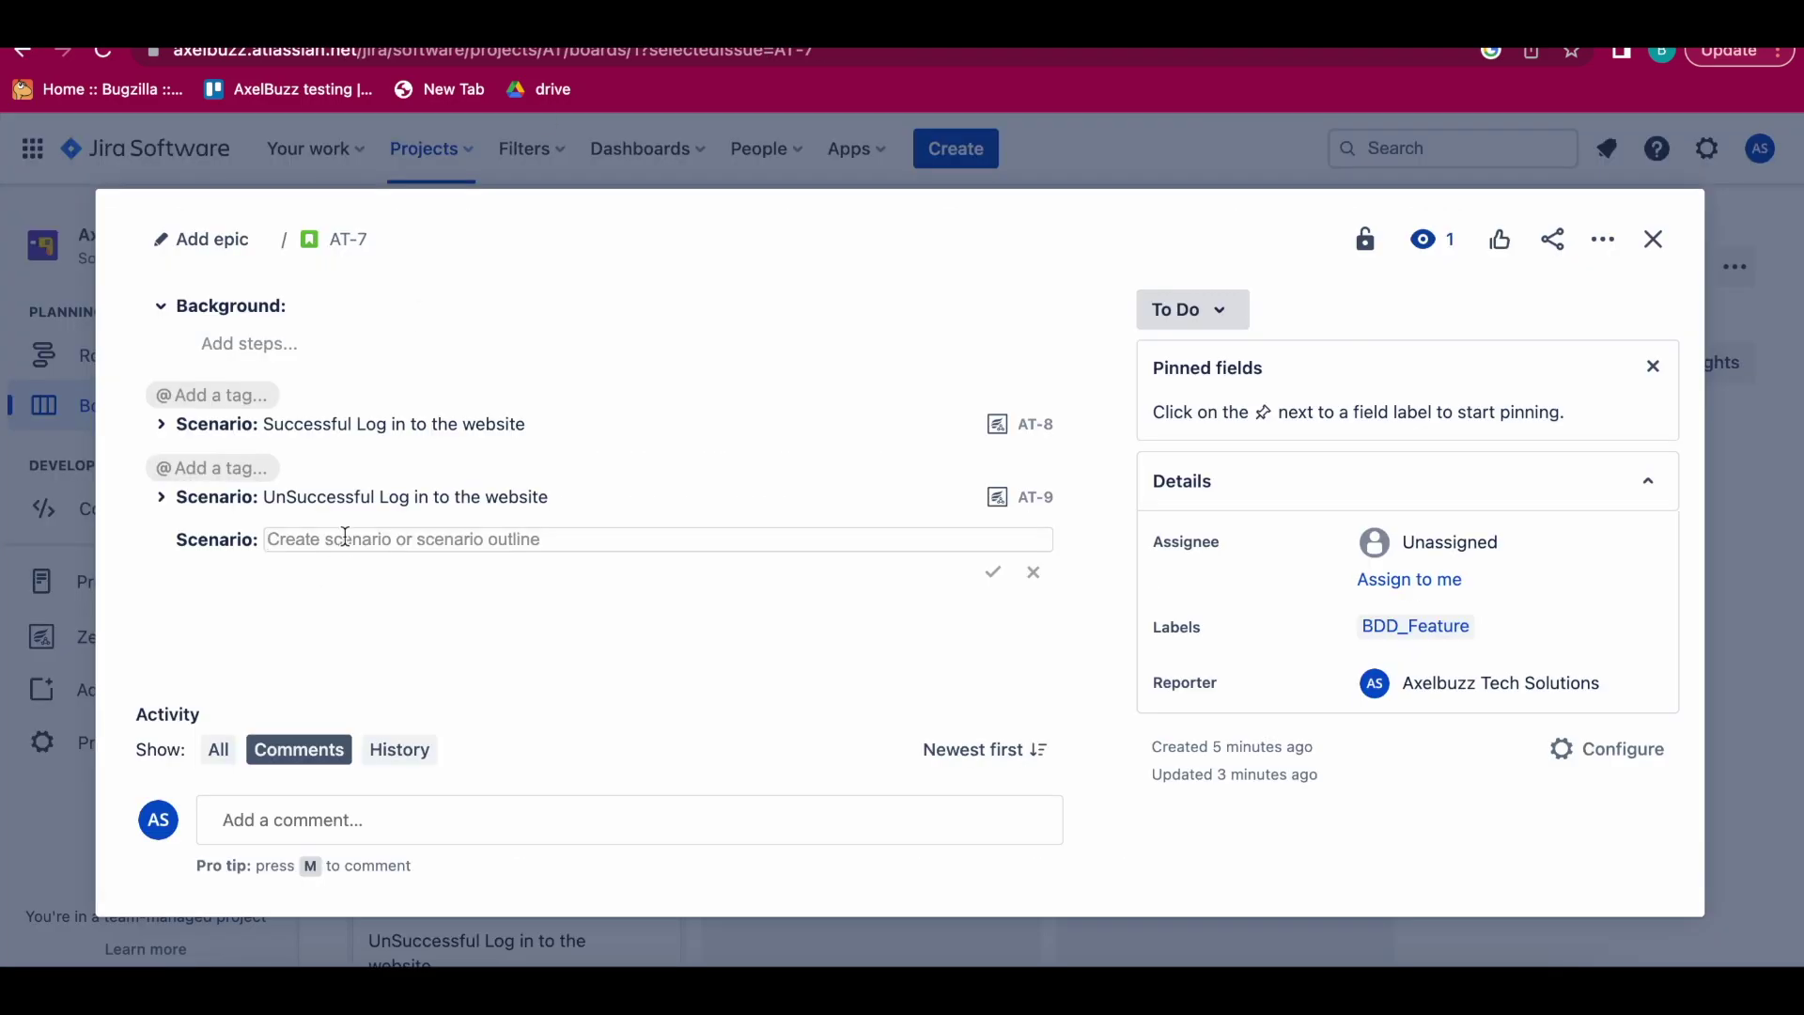
{"action": "key", "text": "ctrl+v"}
{"action": "left_click", "coordinate": [991, 573]}
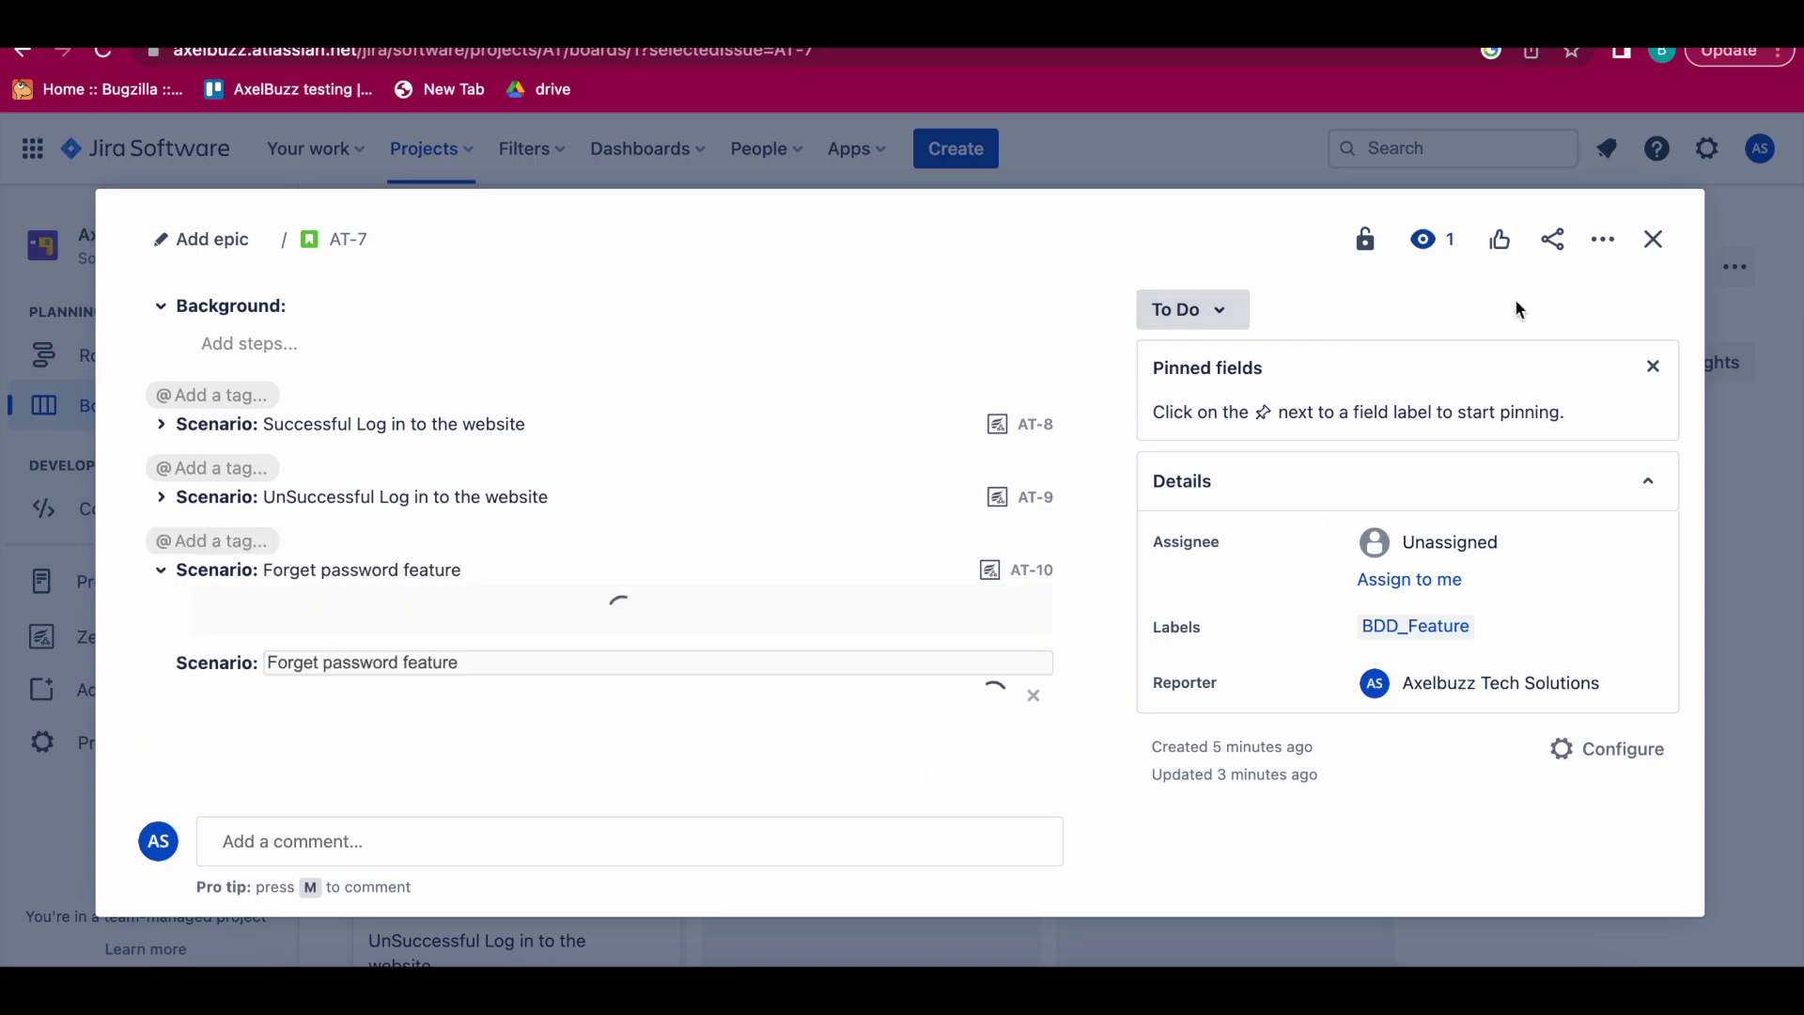
Step: Close the Login feature story and open the Forget password feature scenario from the board's To Do column, showing its test details
{"action": "left_click", "coordinate": [1653, 234]}
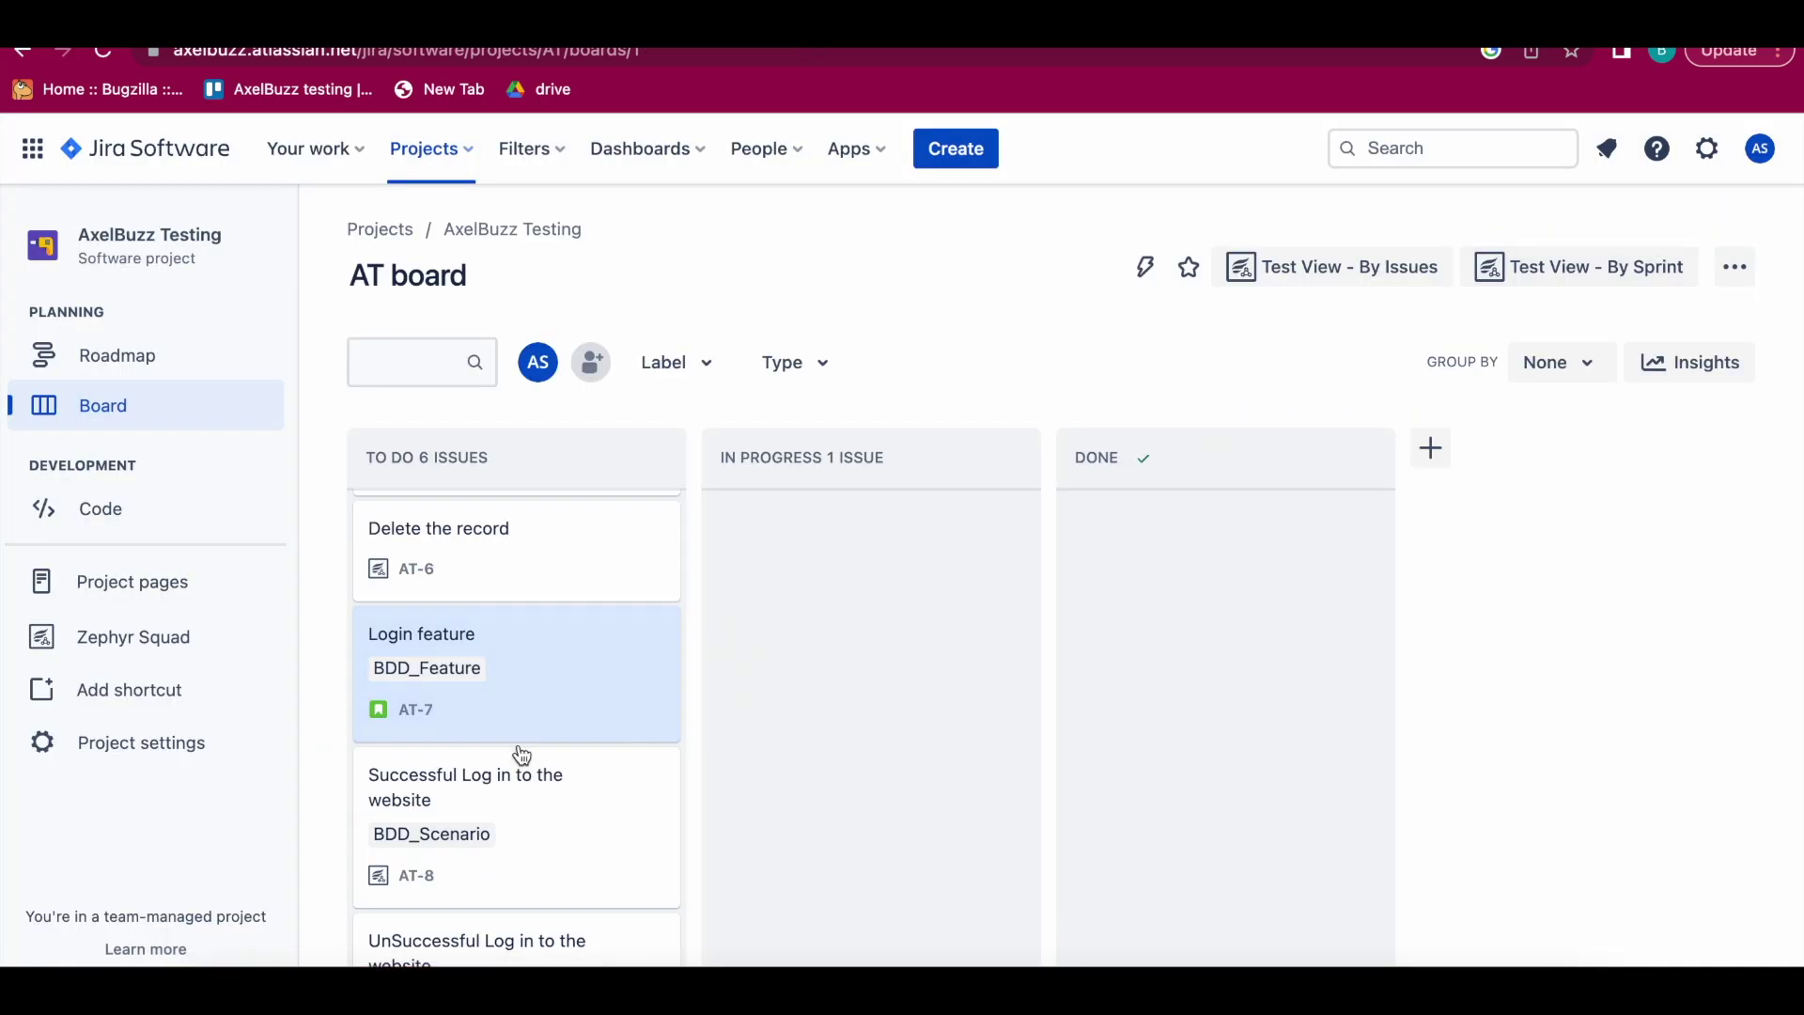
{"action": "scroll", "coordinate": [521, 747], "scroll_direction": "down", "scroll_amount": 2}
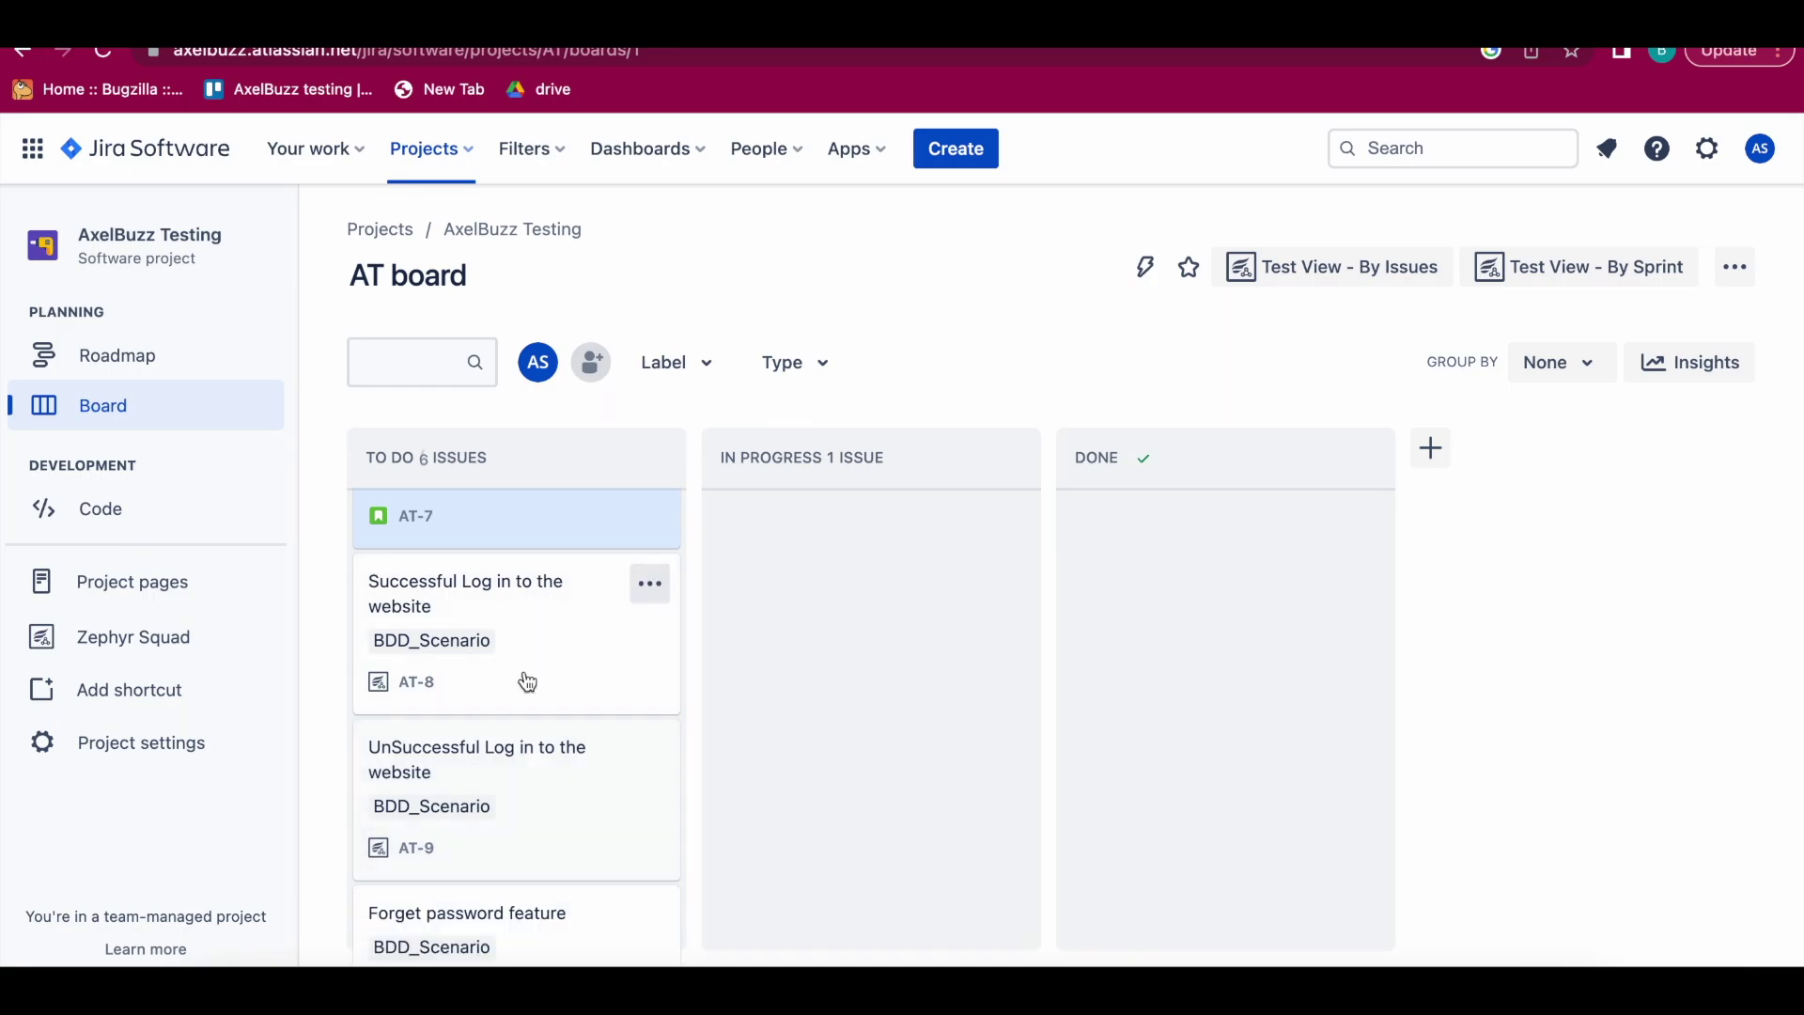
{"action": "scroll", "coordinate": [547, 784], "scroll_direction": "down", "scroll_amount": 2}
{"action": "left_click", "coordinate": [456, 773]}
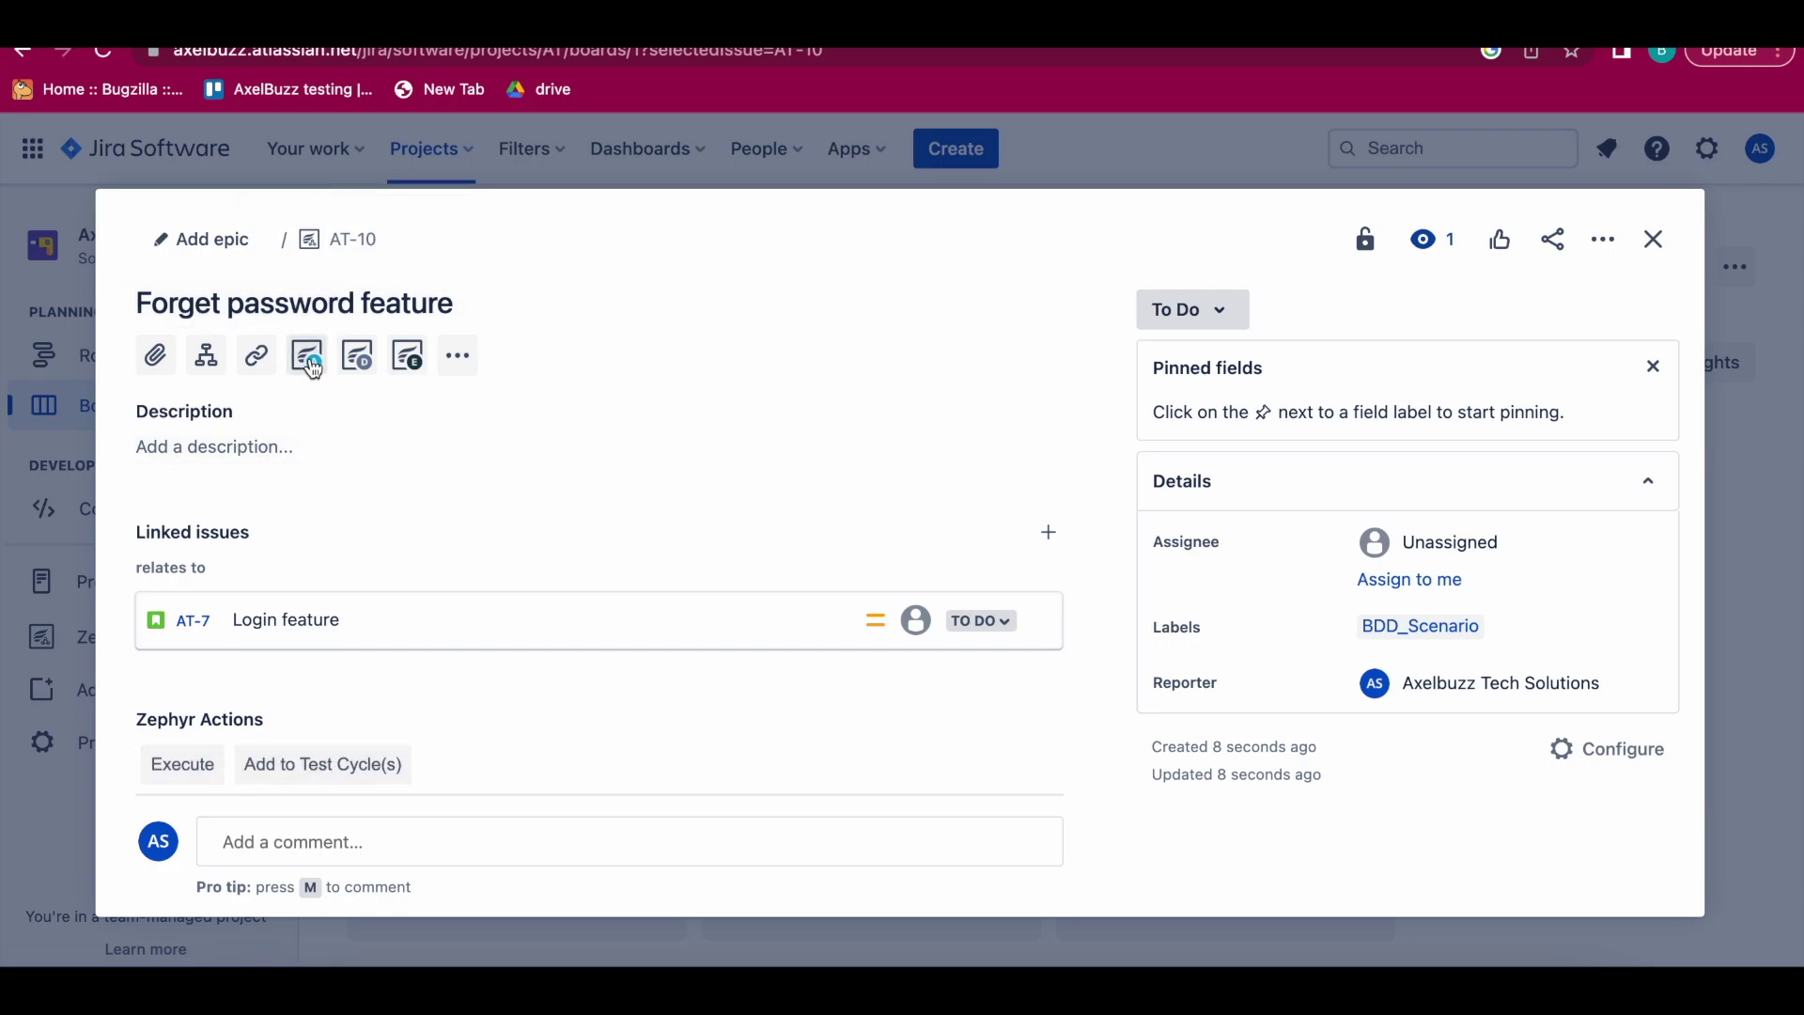
{"action": "left_click", "coordinate": [359, 357]}
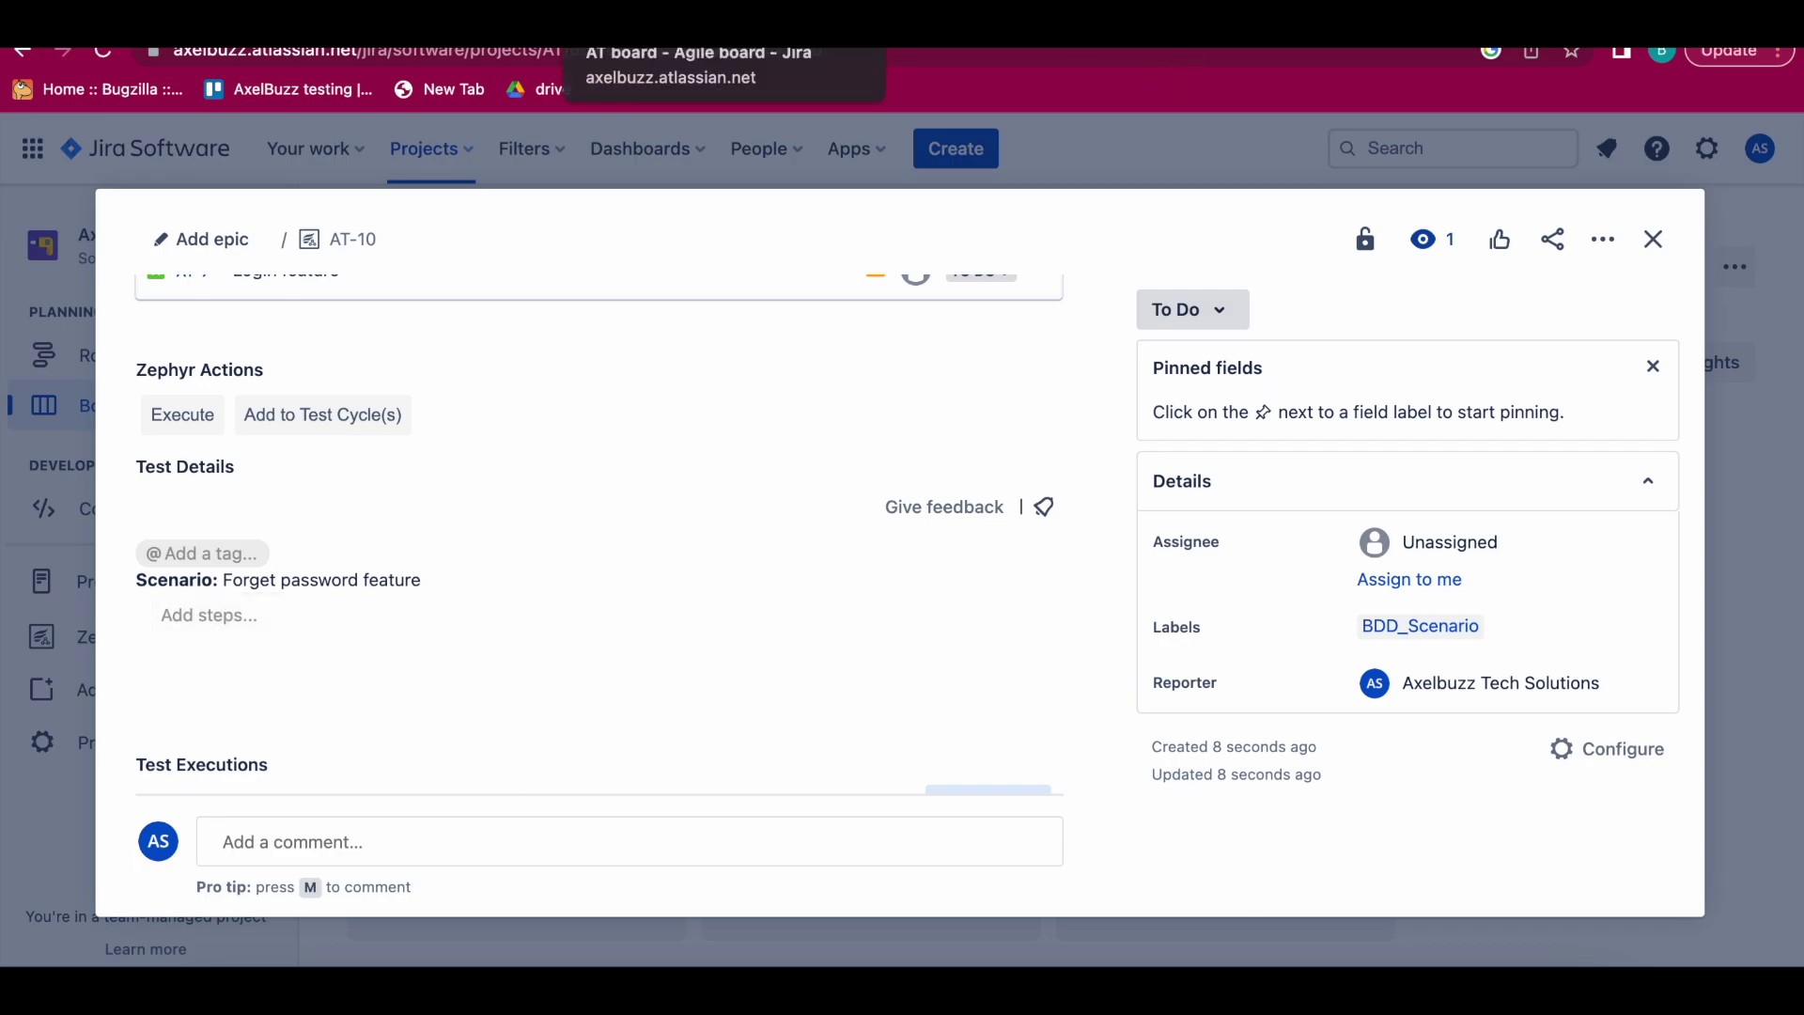
Step: Copy Scenario #3's Given, When, And and Then lines from the BDD document into the Forget password scenario's steps and save them
{"action": "left_click", "coordinate": [1363, 29]}
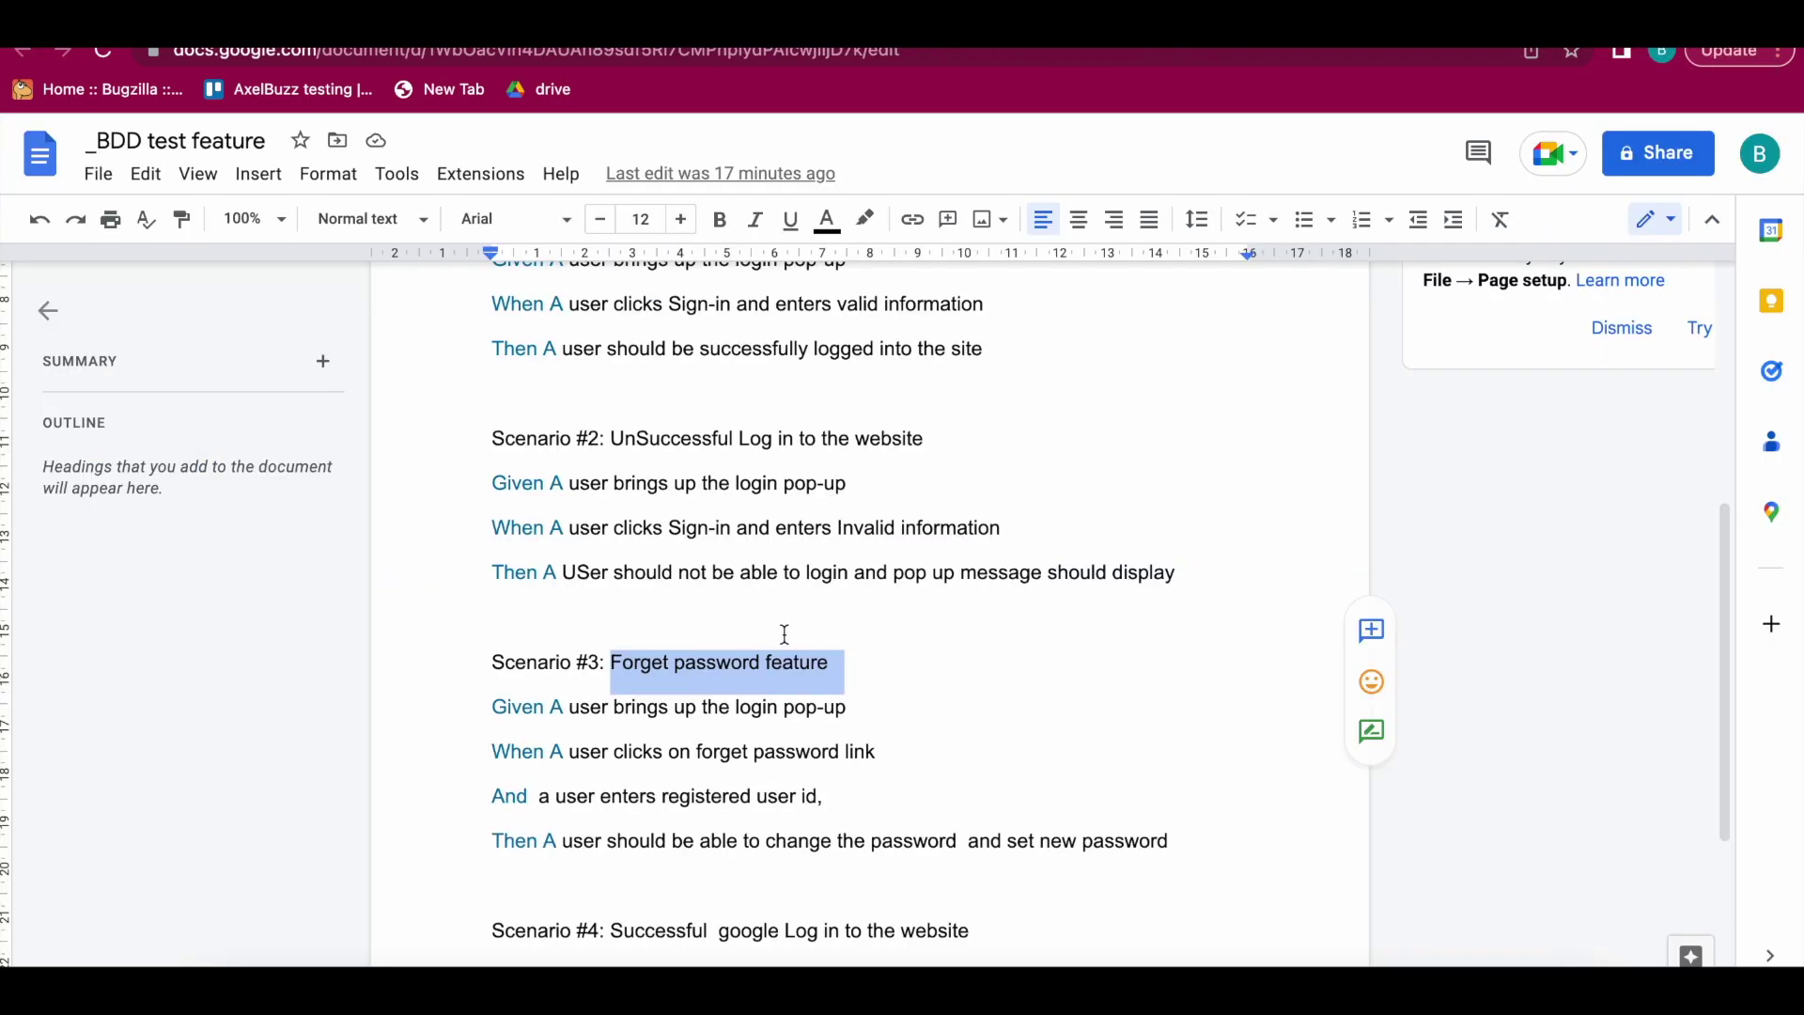
{"action": "scroll", "coordinate": [784, 634], "scroll_direction": "down", "scroll_amount": 1}
{"action": "left_click_drag", "start_coordinate": [482, 669], "coordinate": [1037, 797]}
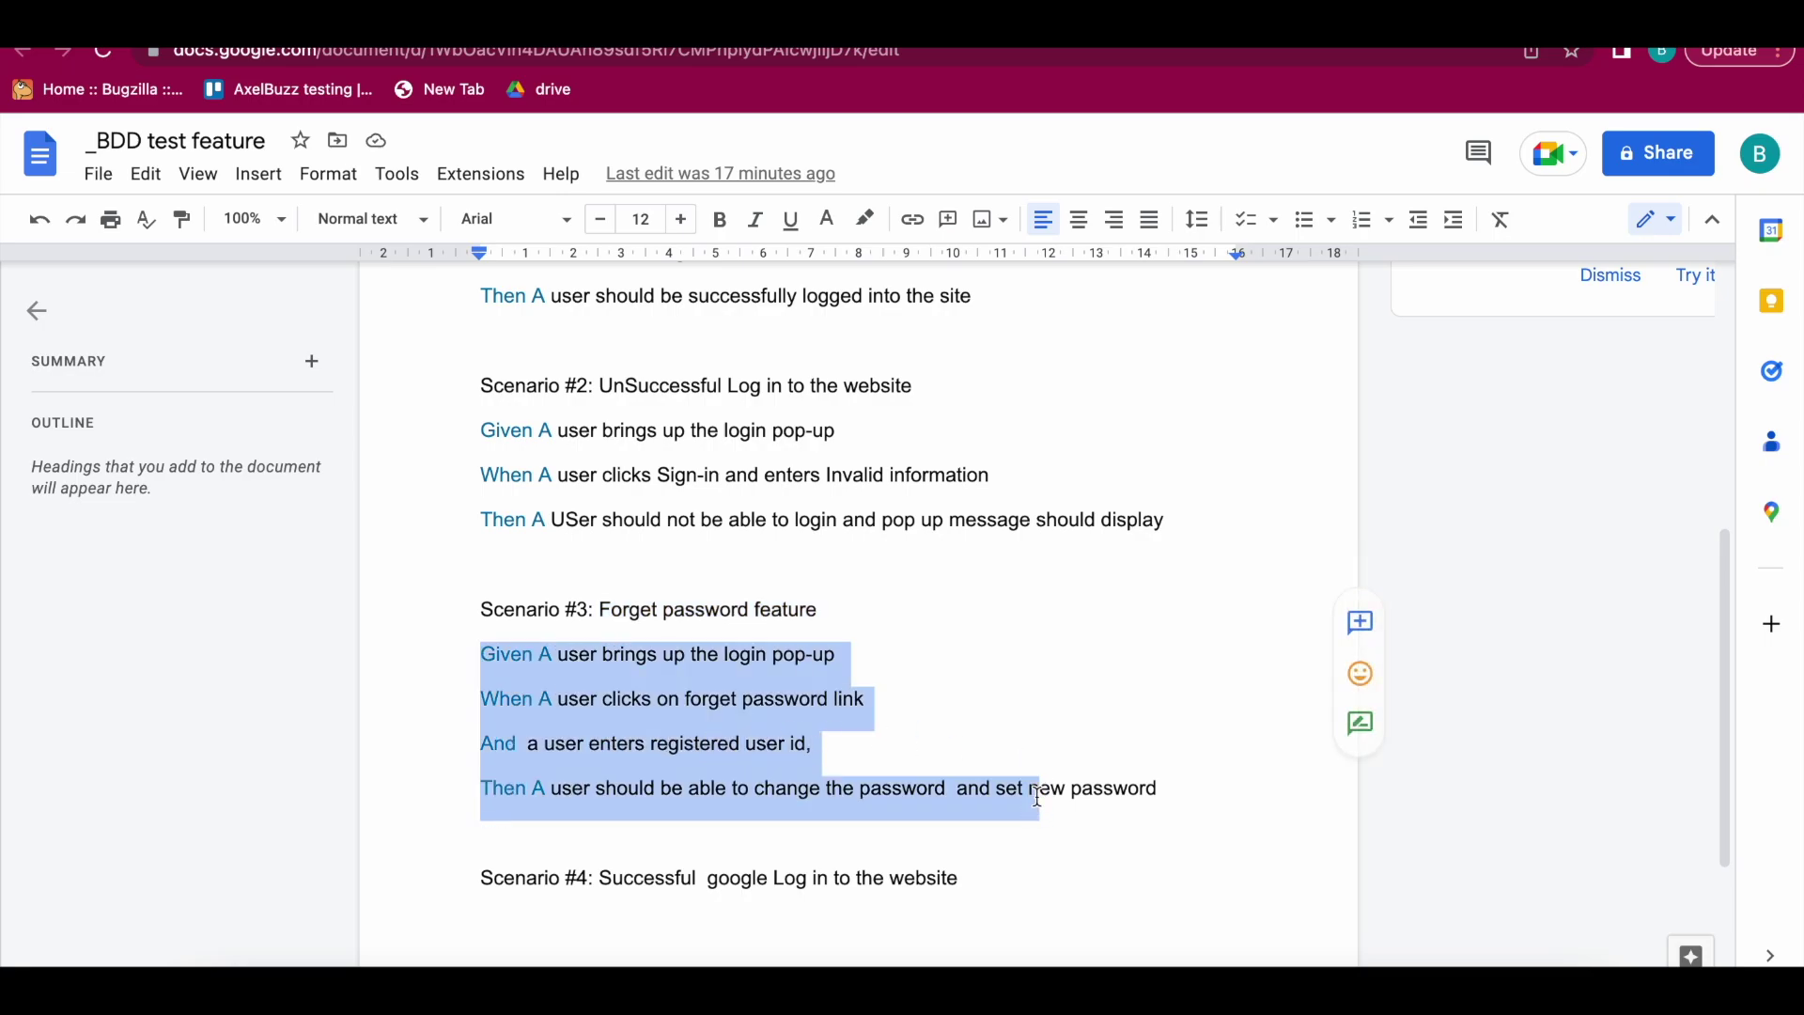
{"action": "left_click_drag", "start_coordinate": [1155, 789], "coordinate": [483, 652]}
{"action": "key", "text": "ctrl+c"}
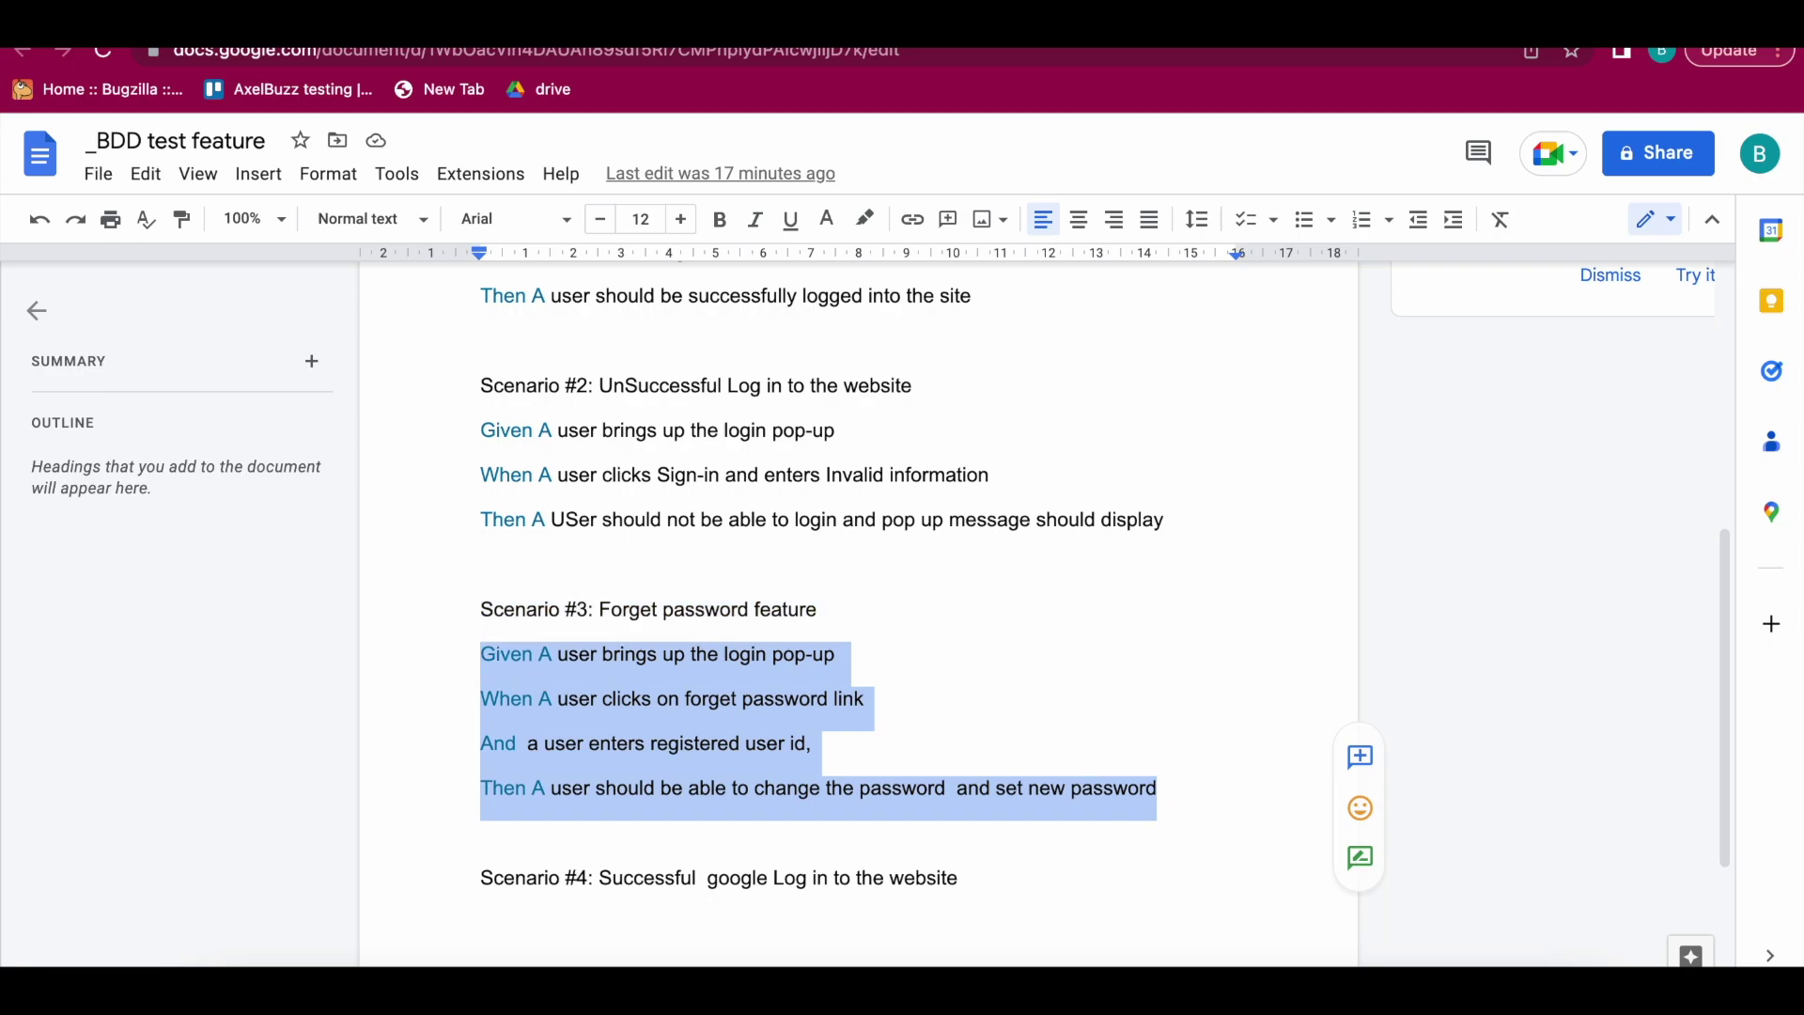
{"action": "left_click", "coordinate": [320, 26]}
{"action": "left_click", "coordinate": [261, 625]}
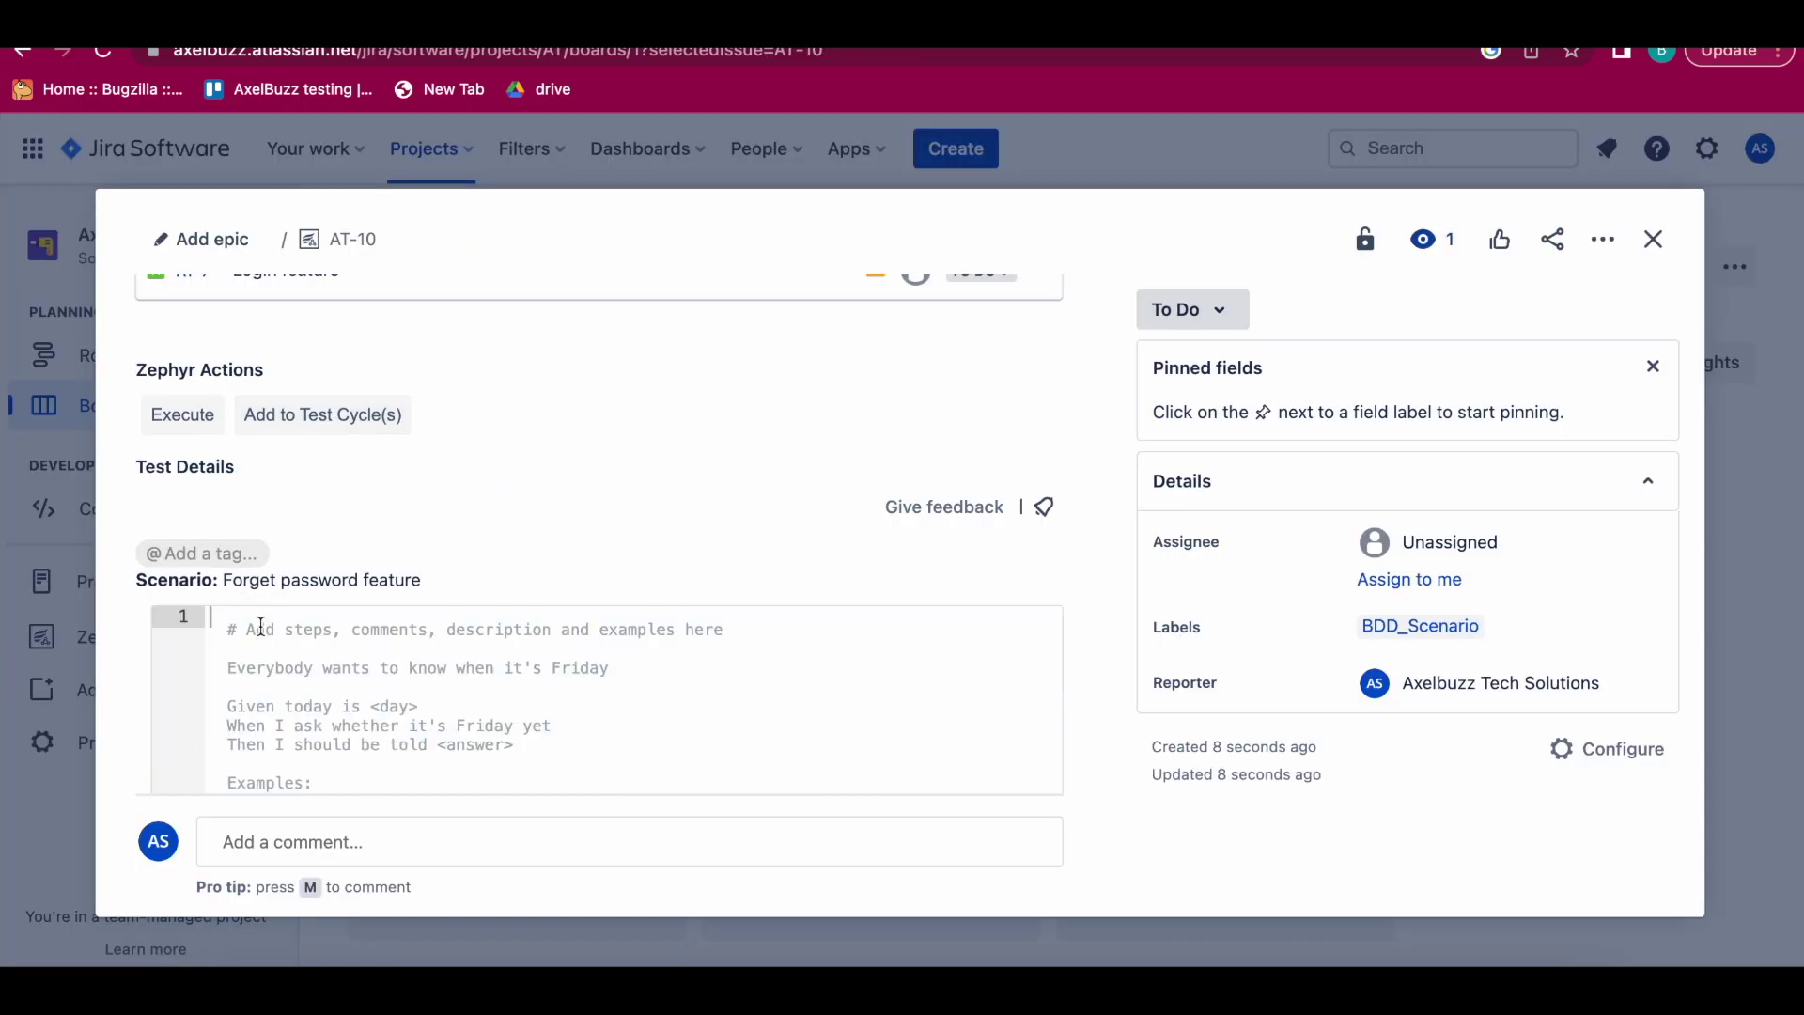
{"action": "key", "text": "ctrl+v"}
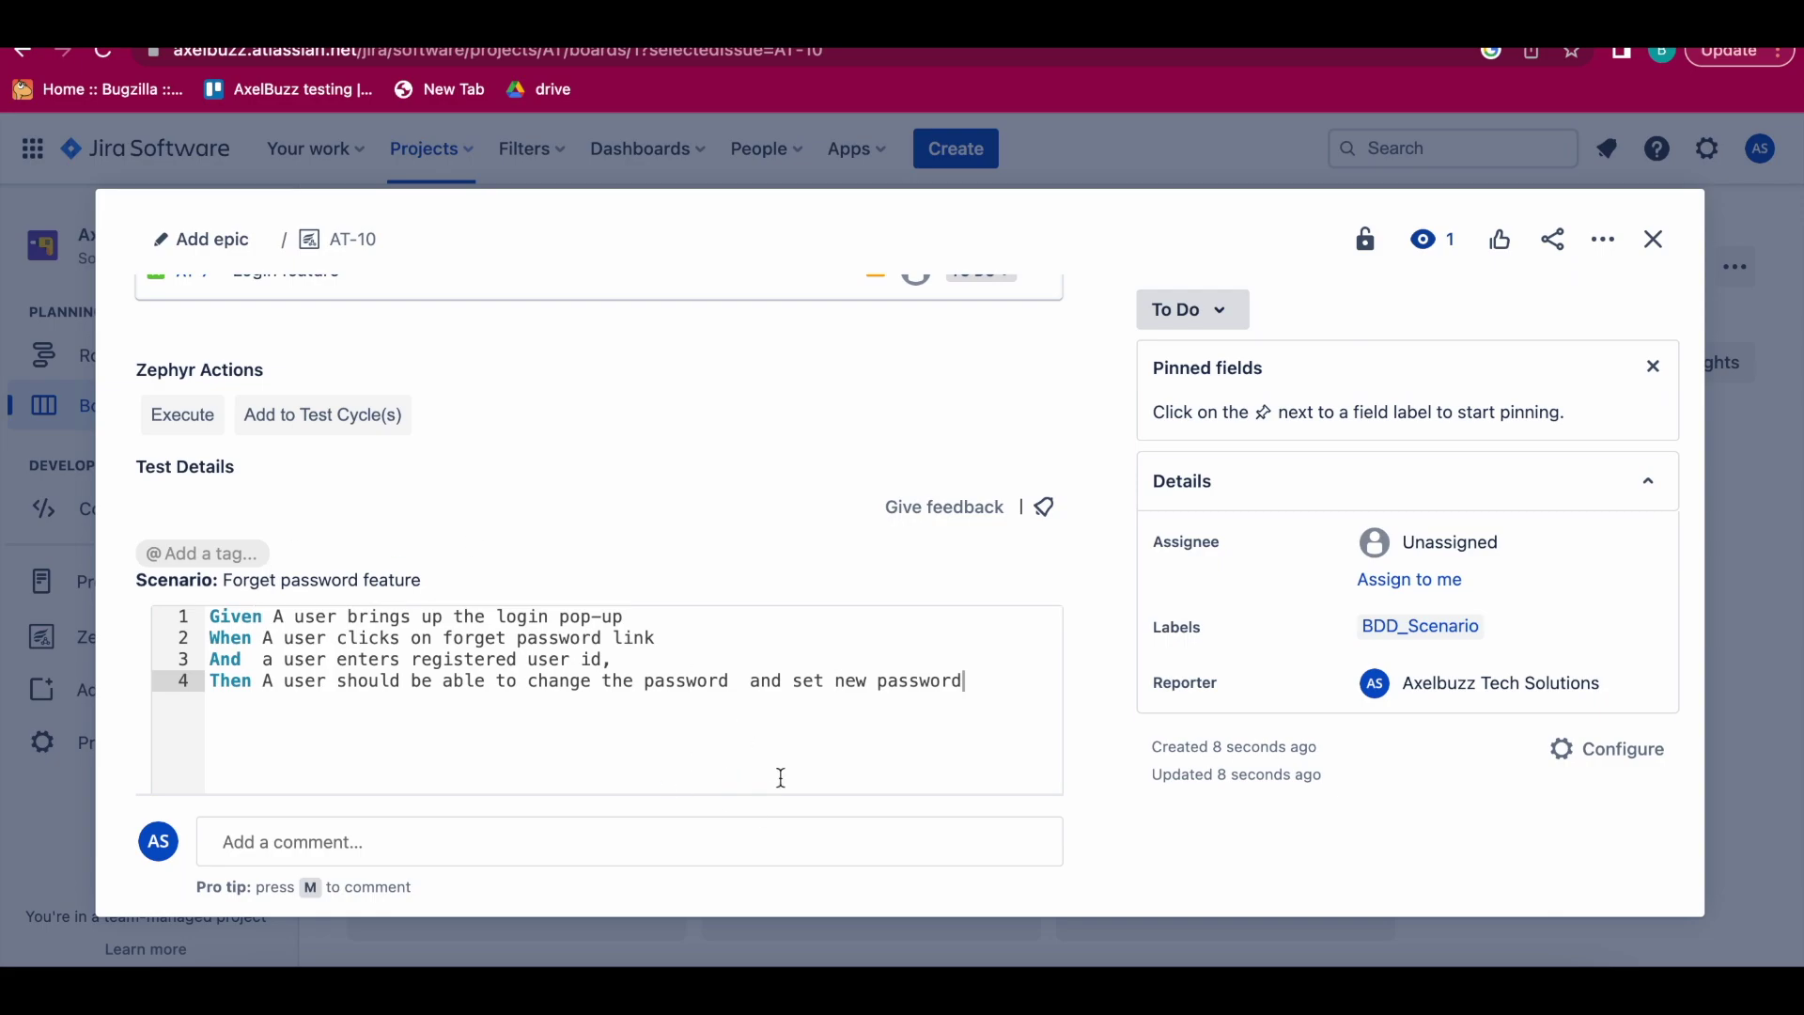
{"action": "scroll", "coordinate": [768, 779], "scroll_direction": "down", "scroll_amount": 2}
{"action": "scroll", "coordinate": [768, 779], "scroll_direction": "down", "scroll_amount": 1}
{"action": "left_click", "coordinate": [998, 701]}
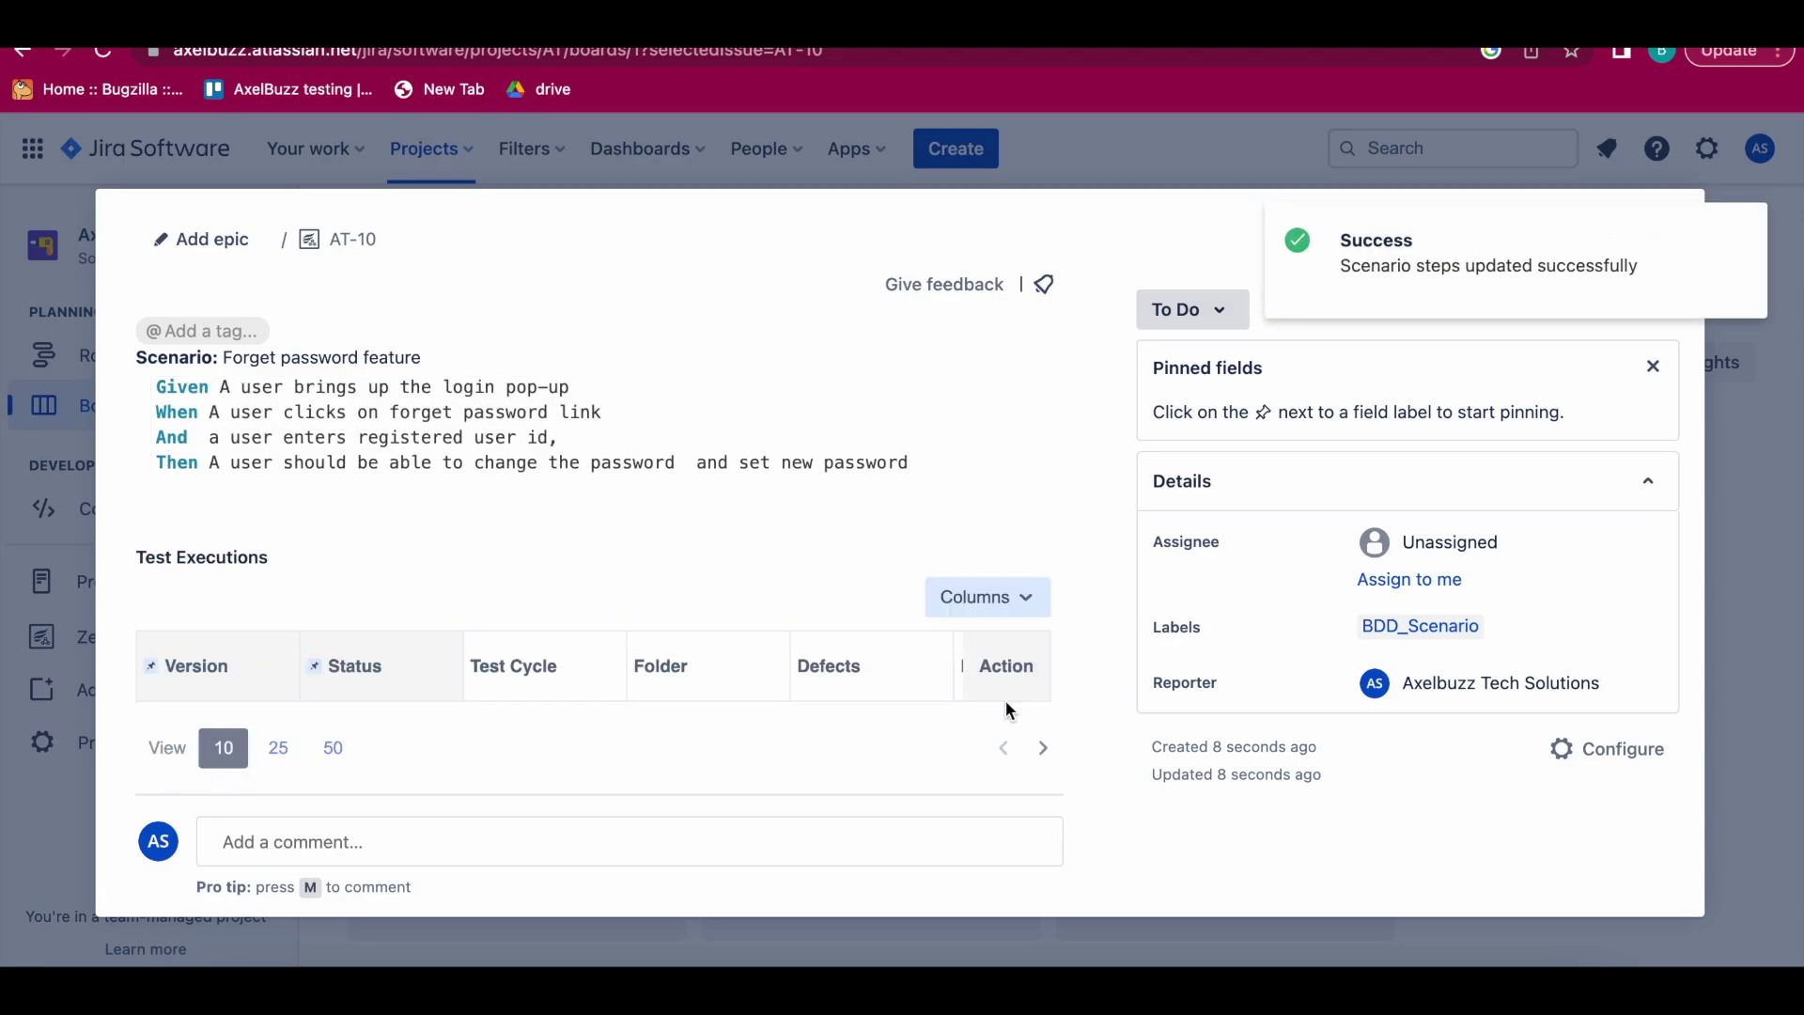
{"action": "left_click", "coordinate": [1732, 240]}
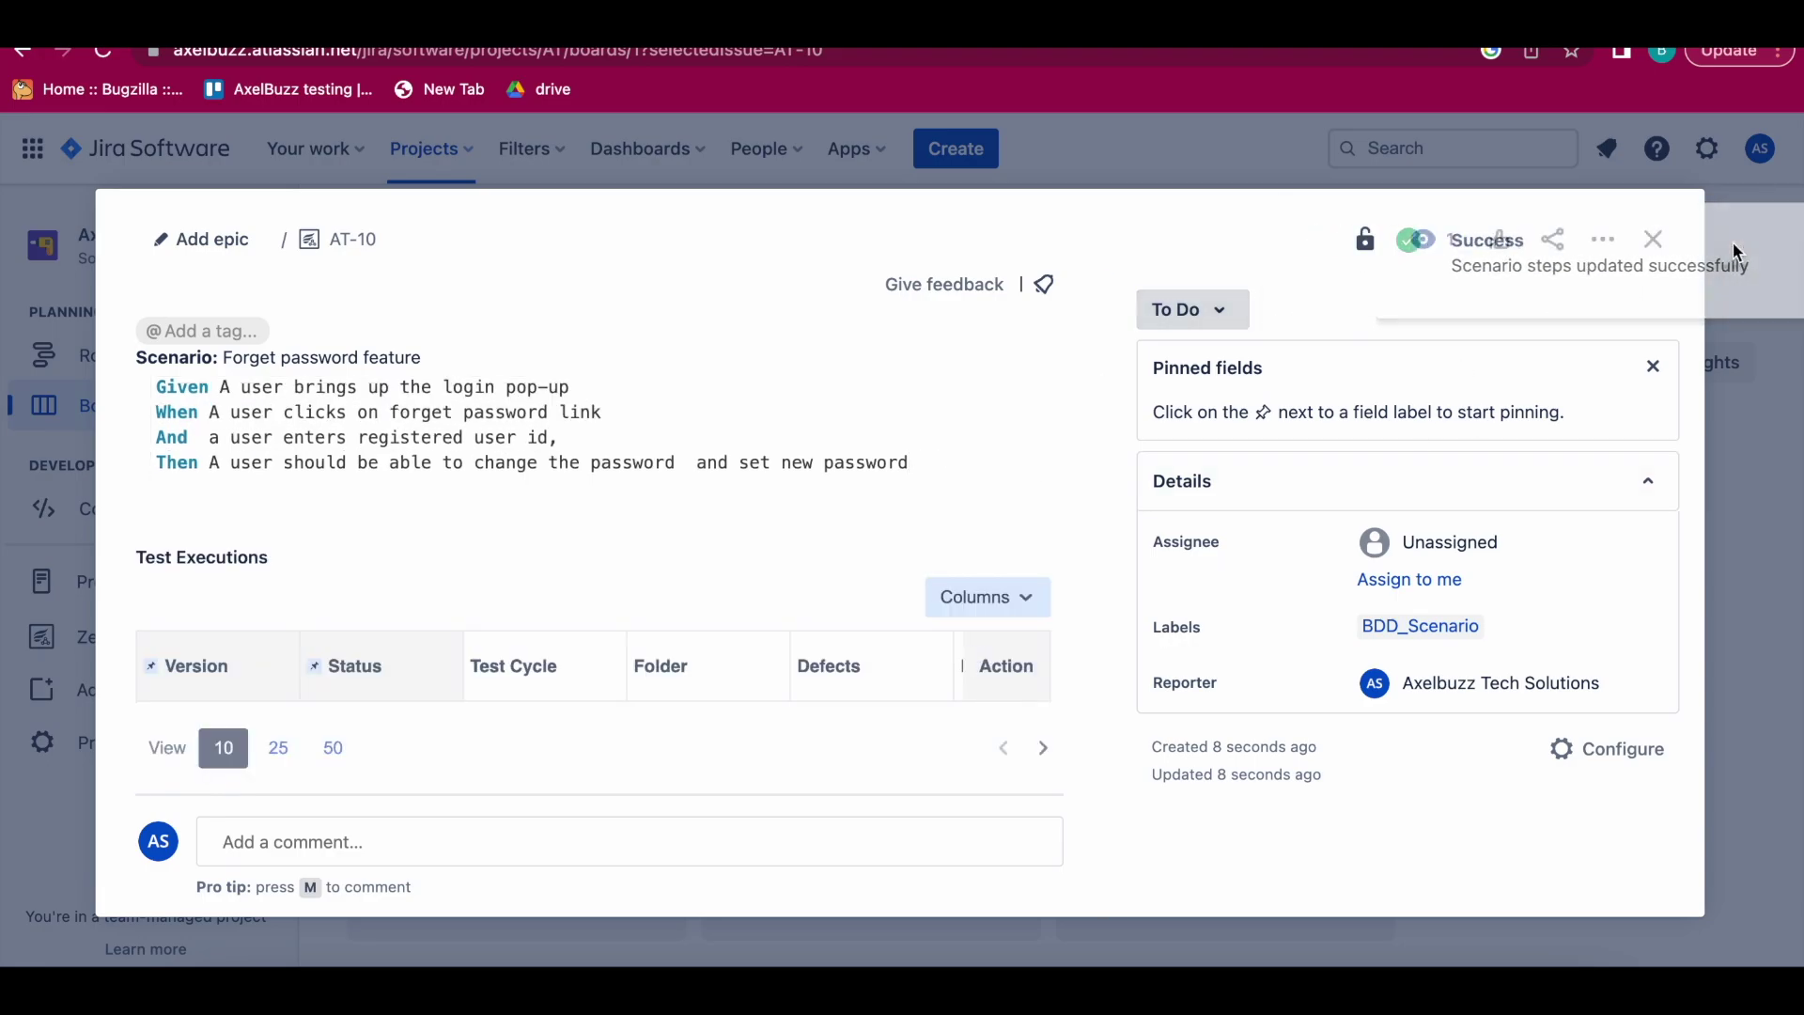
Step: Leave the Forget password scenario, reopen the Login feature story and download its feature content
{"action": "left_click", "coordinate": [1603, 239]}
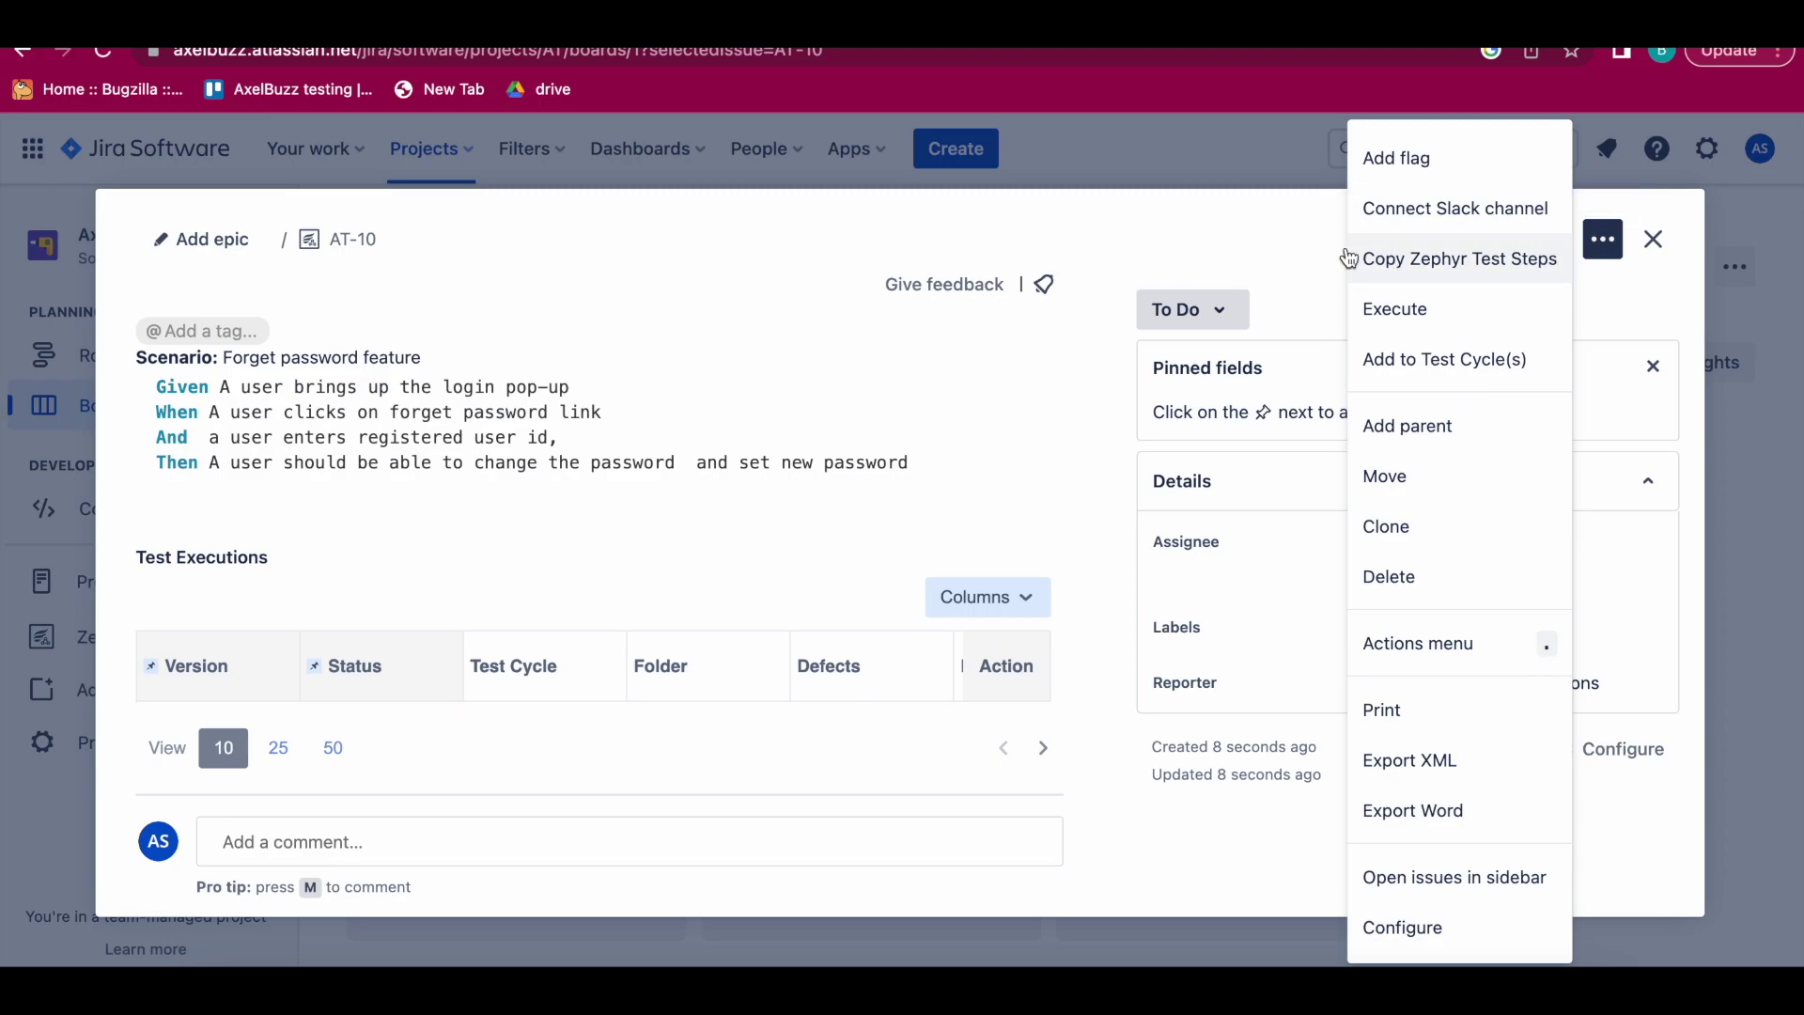
{"action": "left_click", "coordinate": [1238, 171]}
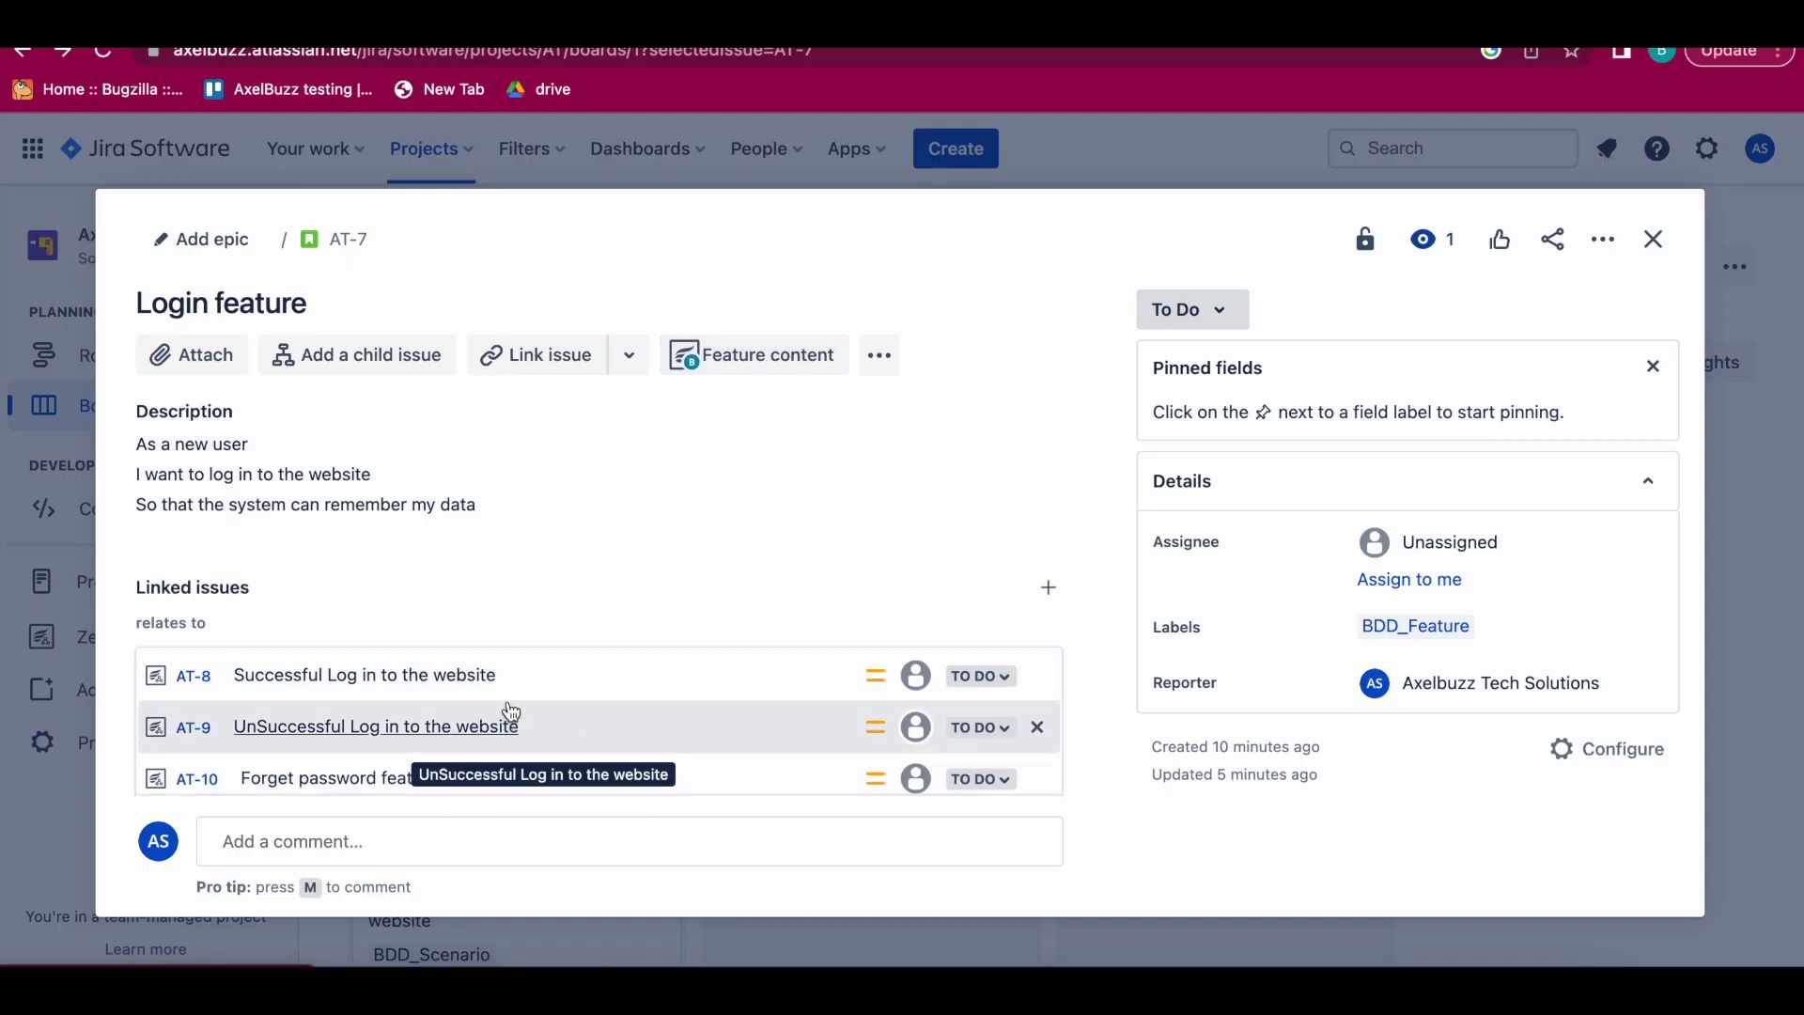
{"action": "left_click", "coordinate": [775, 357]}
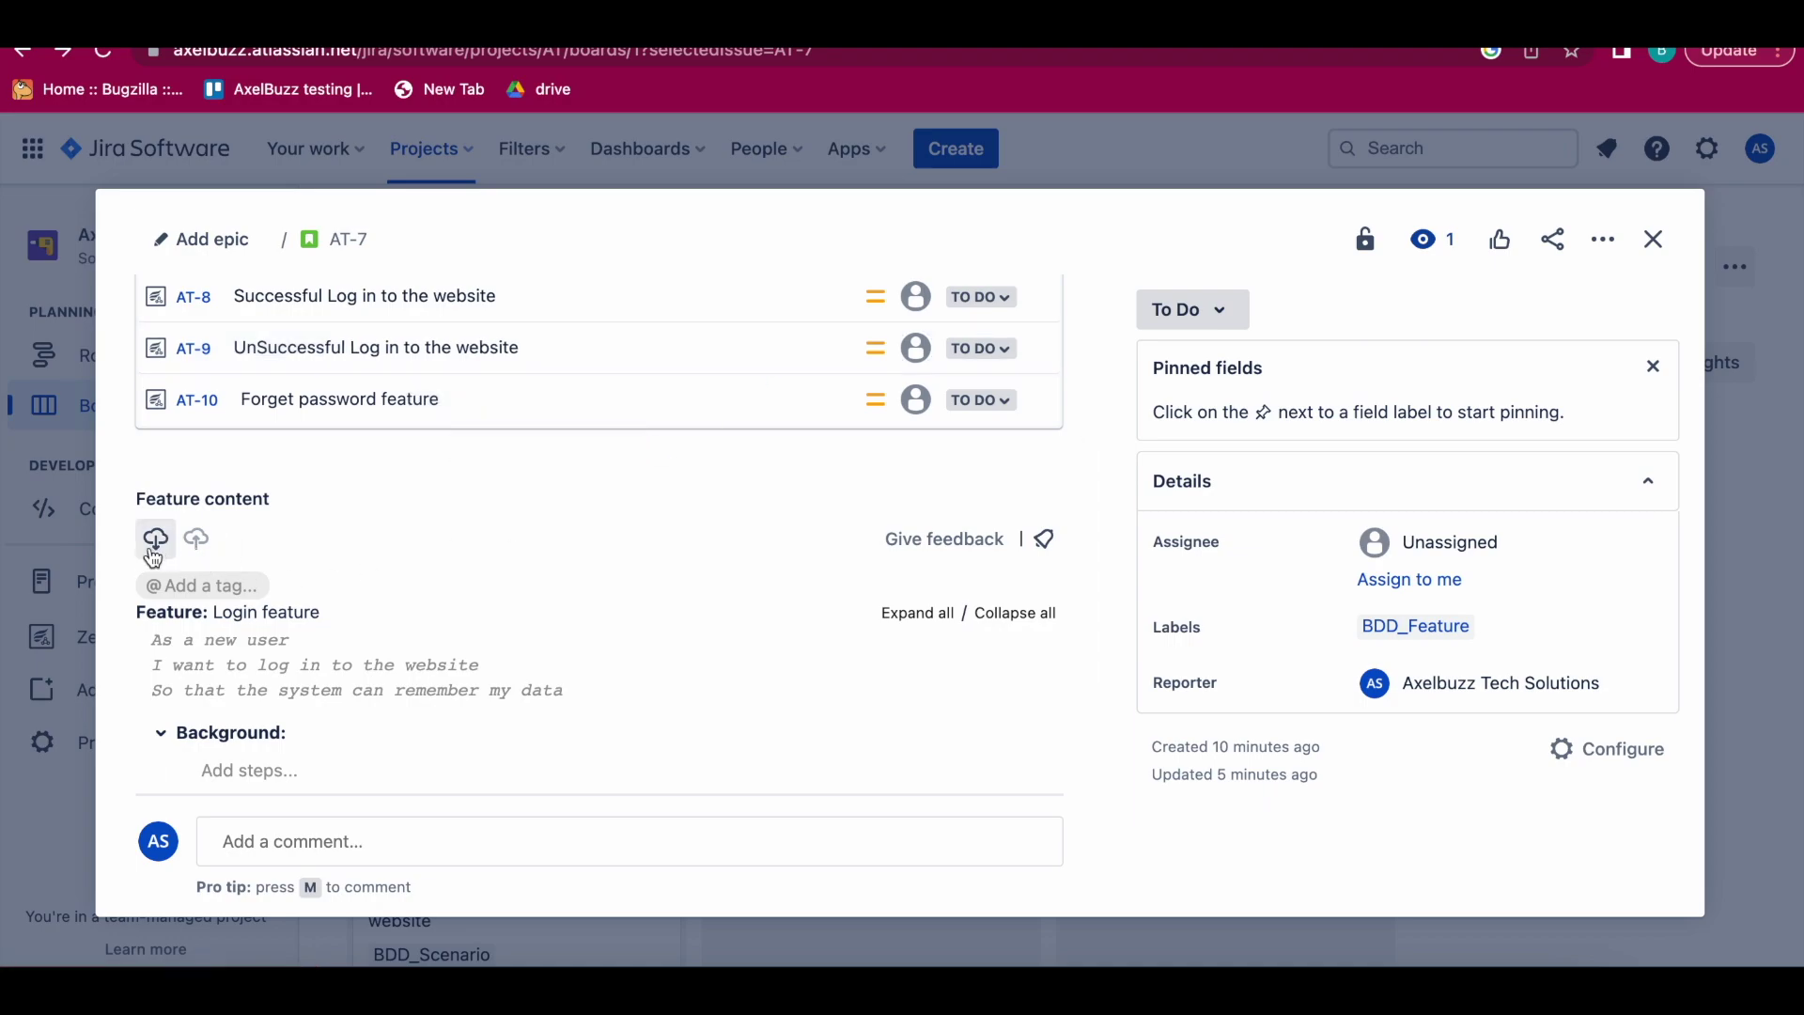
{"action": "left_click", "coordinate": [158, 554]}
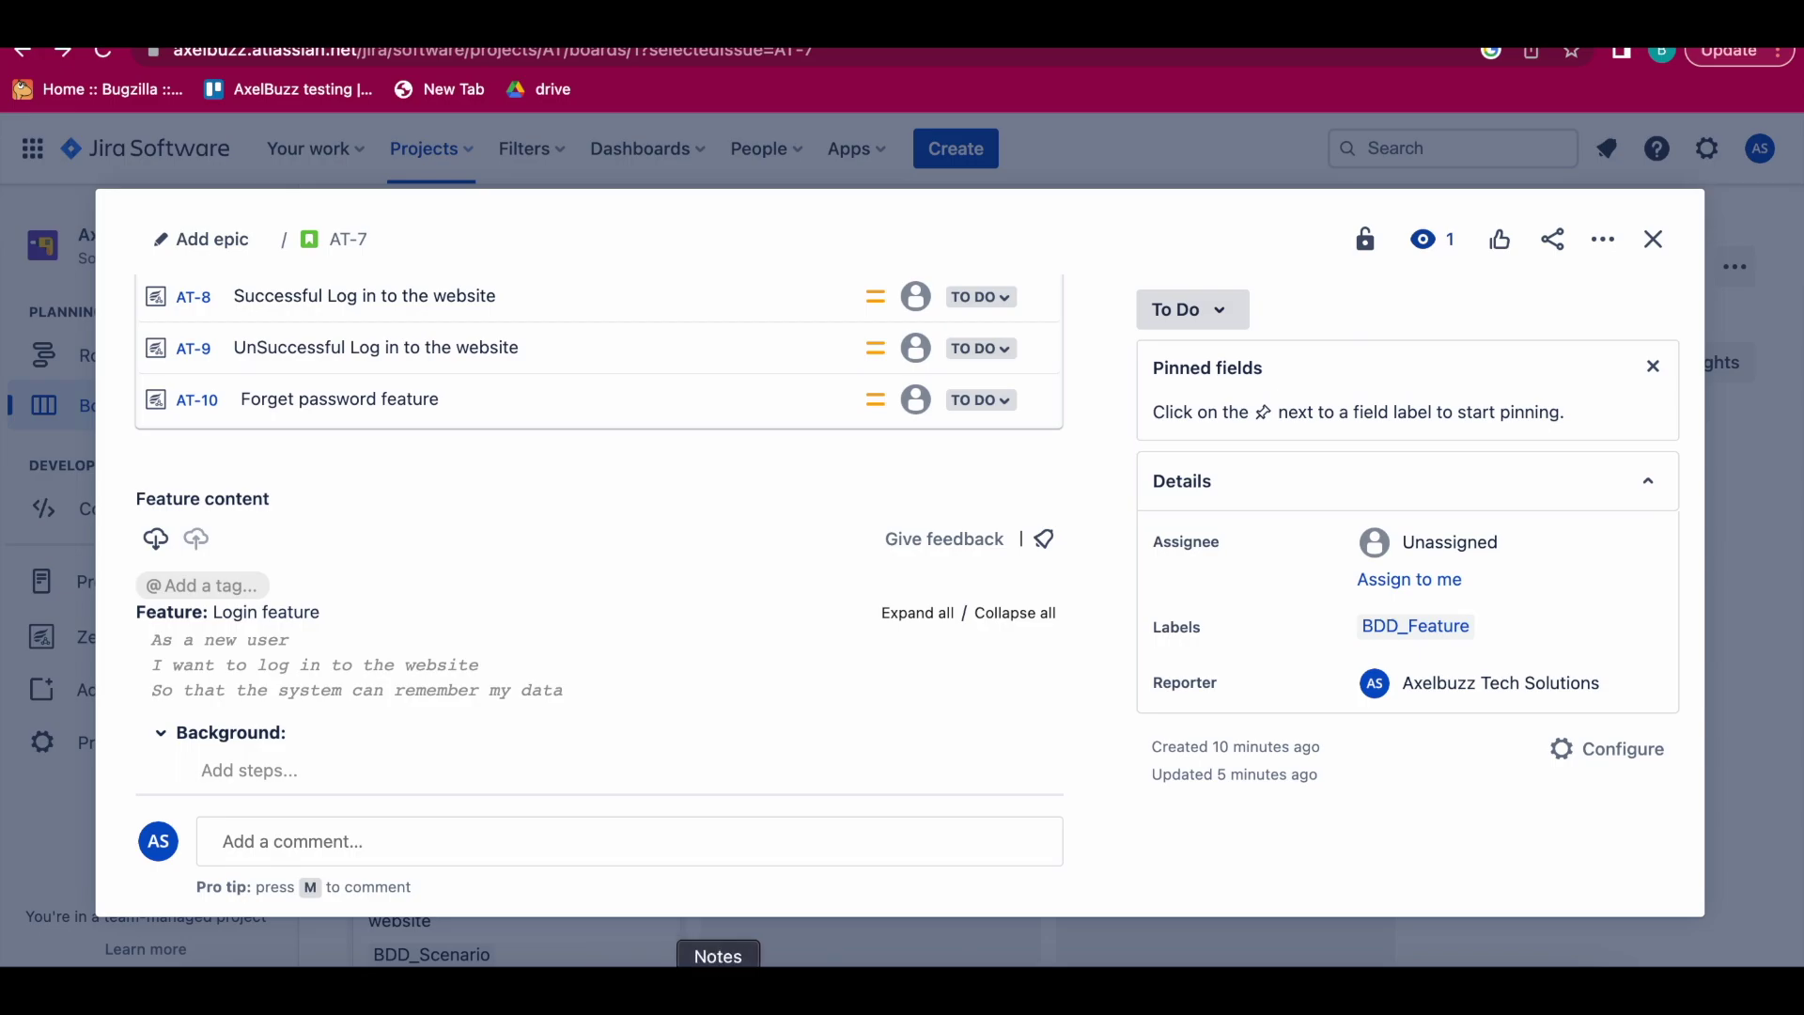
{"action": "left_click", "coordinate": [1087, 993]}
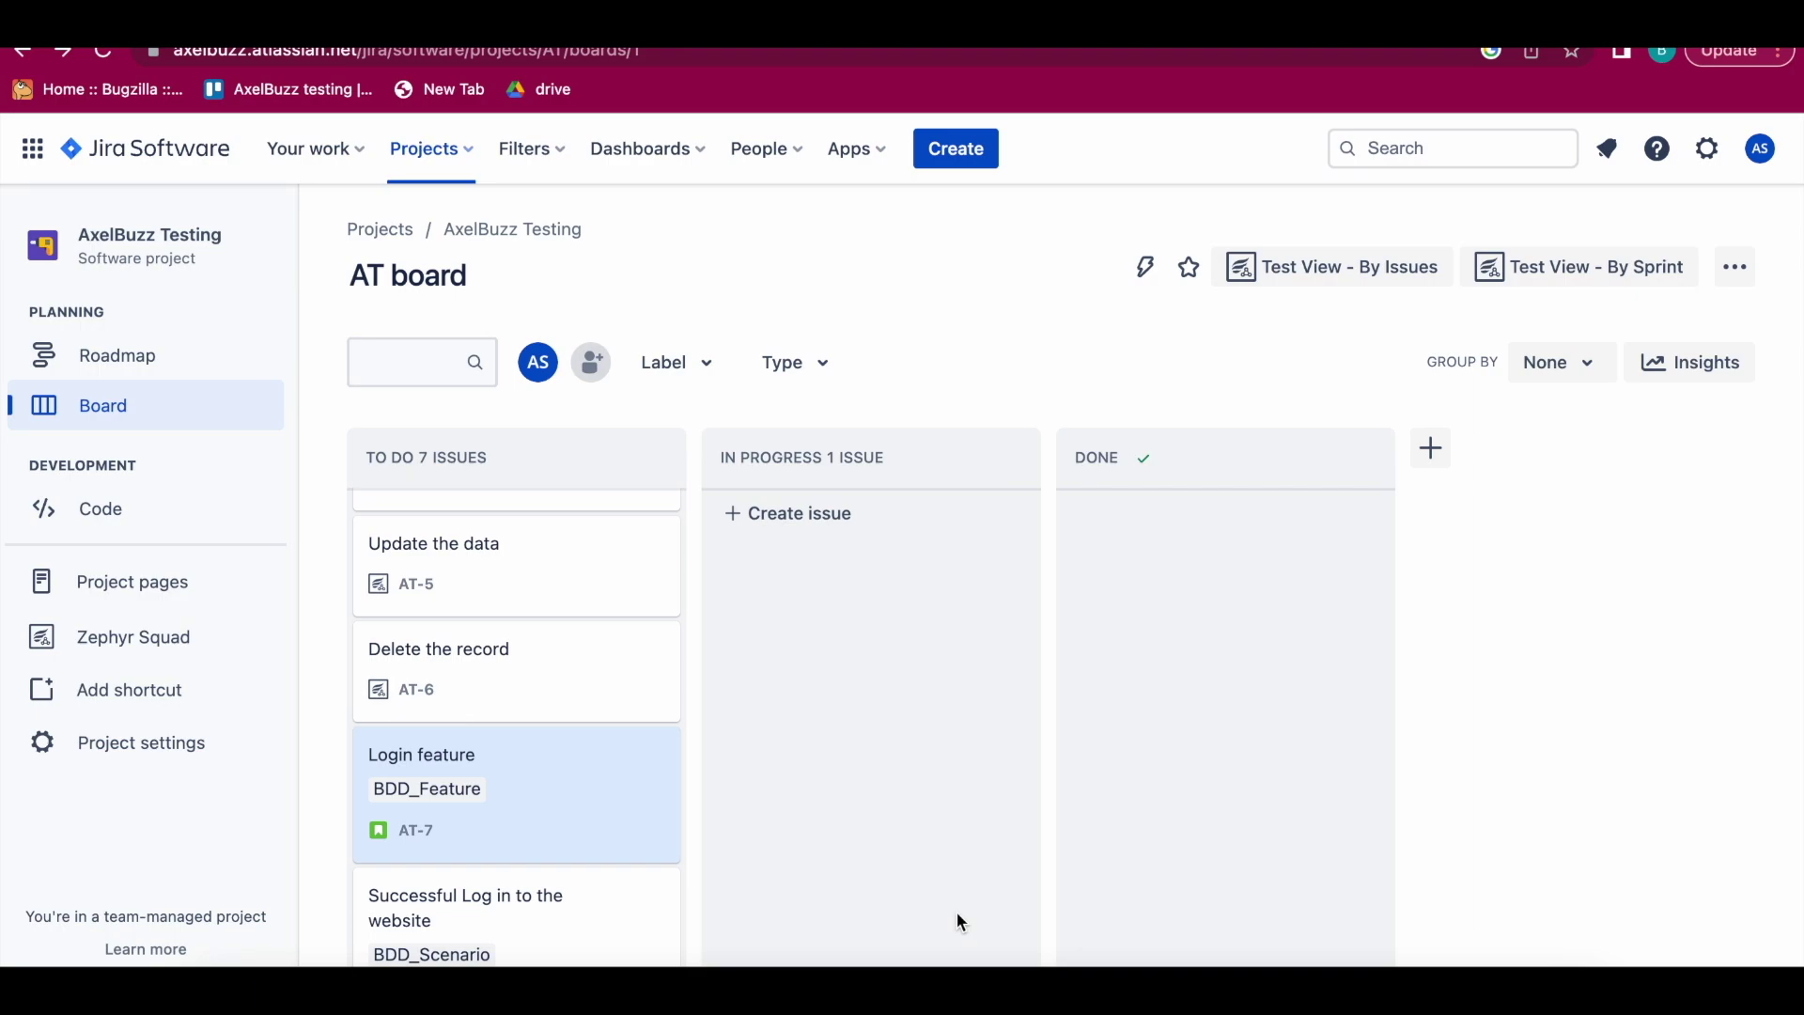
Step: Open the project's Zephyr Squad navigation and look through its reporting and integration options
{"action": "left_click", "coordinate": [62, 639]}
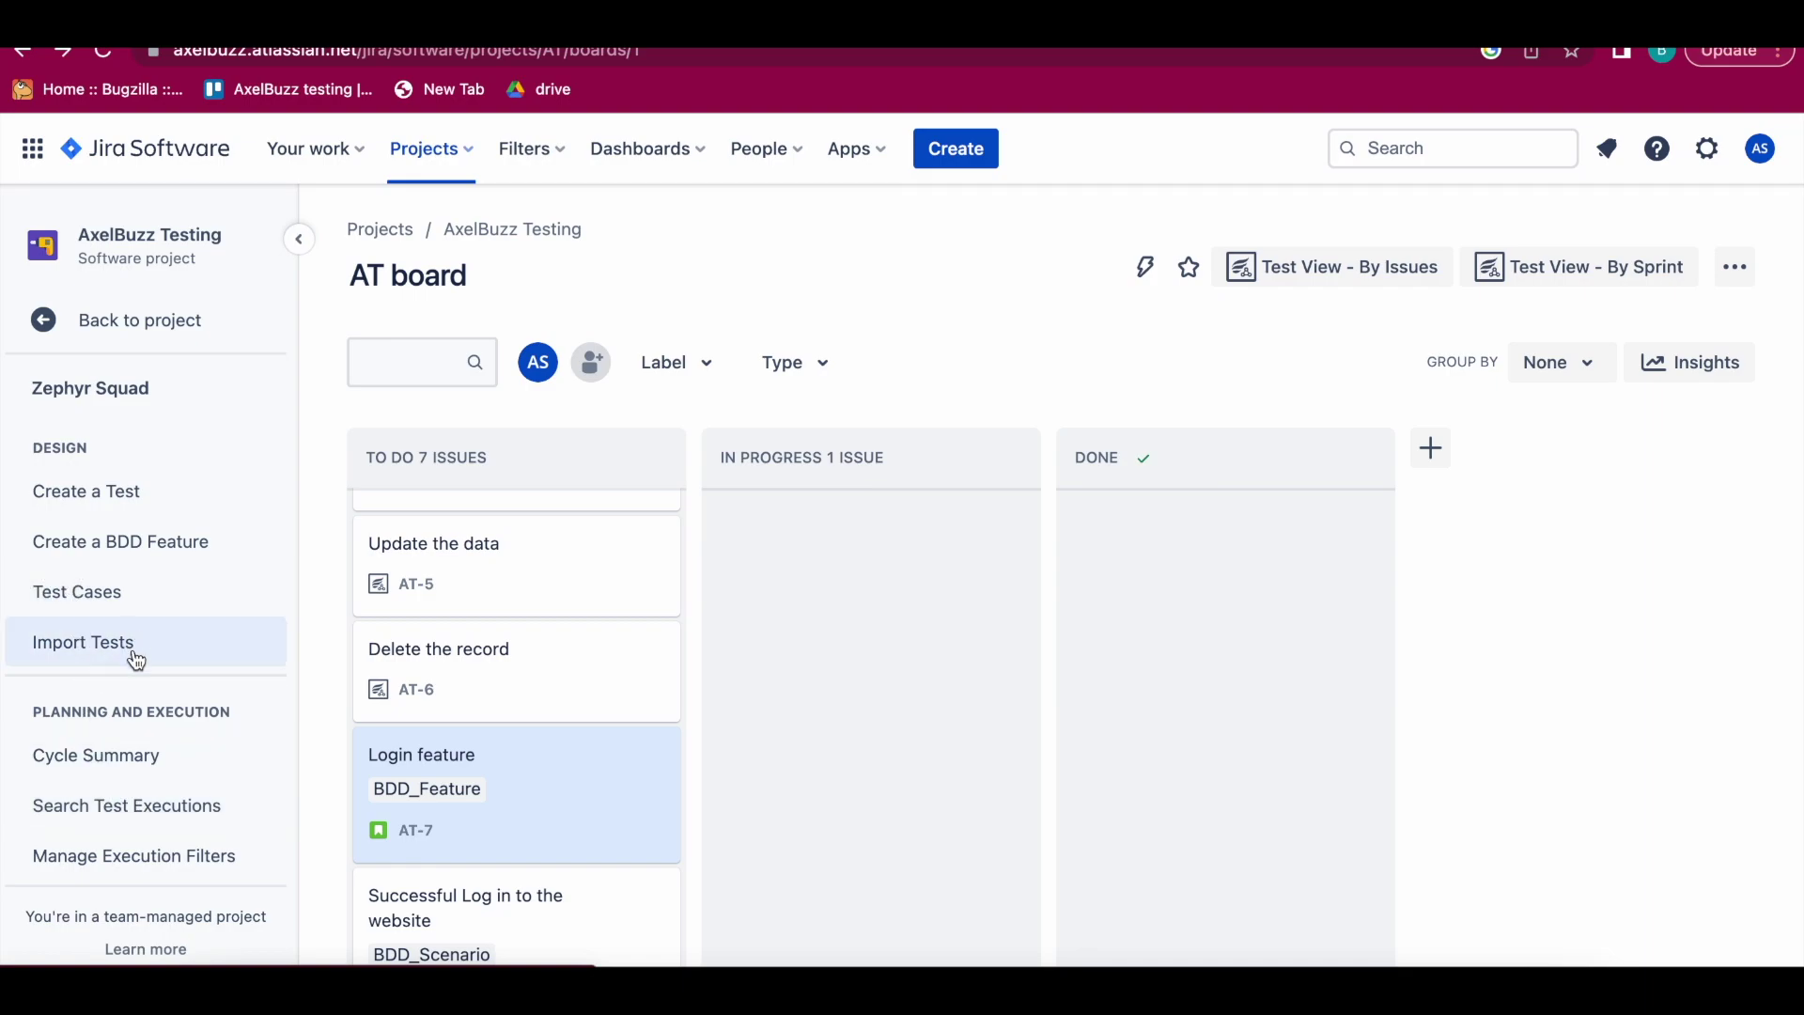
{"action": "scroll", "coordinate": [132, 823], "scroll_direction": "down", "scroll_amount": 2}
{"action": "scroll", "coordinate": [132, 825], "scroll_direction": "down", "scroll_amount": 5}
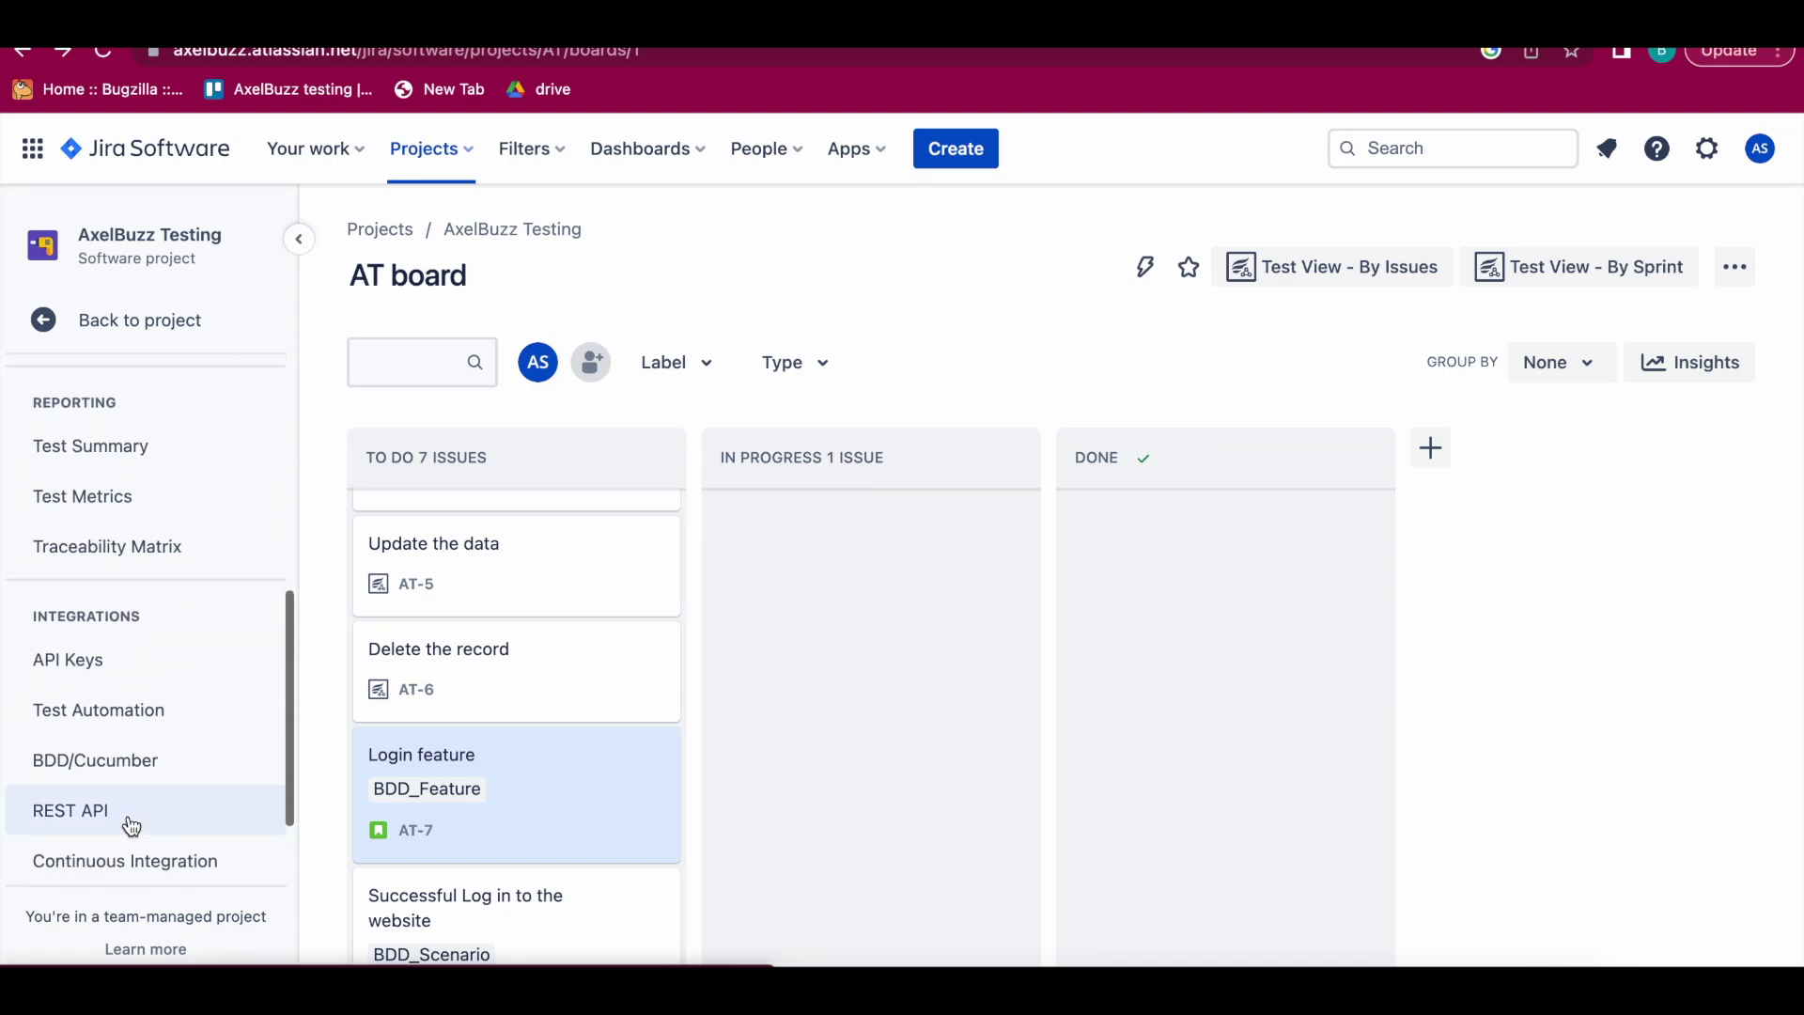